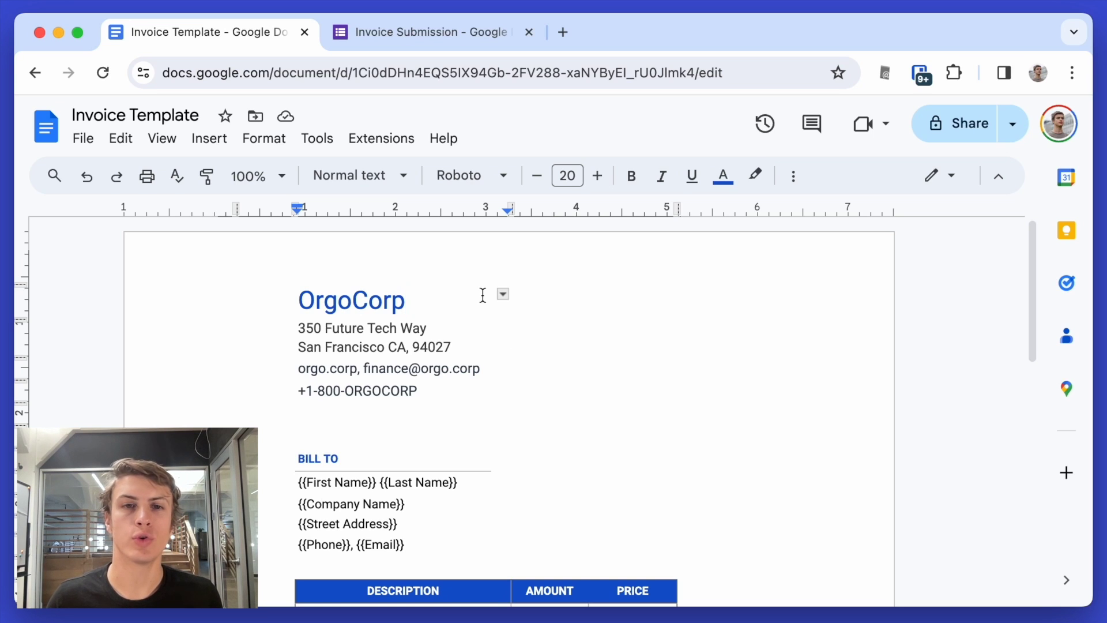
- Highlight the {{First Name}} placeholder in the Invoice Template doc
{"action": "left_click", "coordinate": [362, 482]}
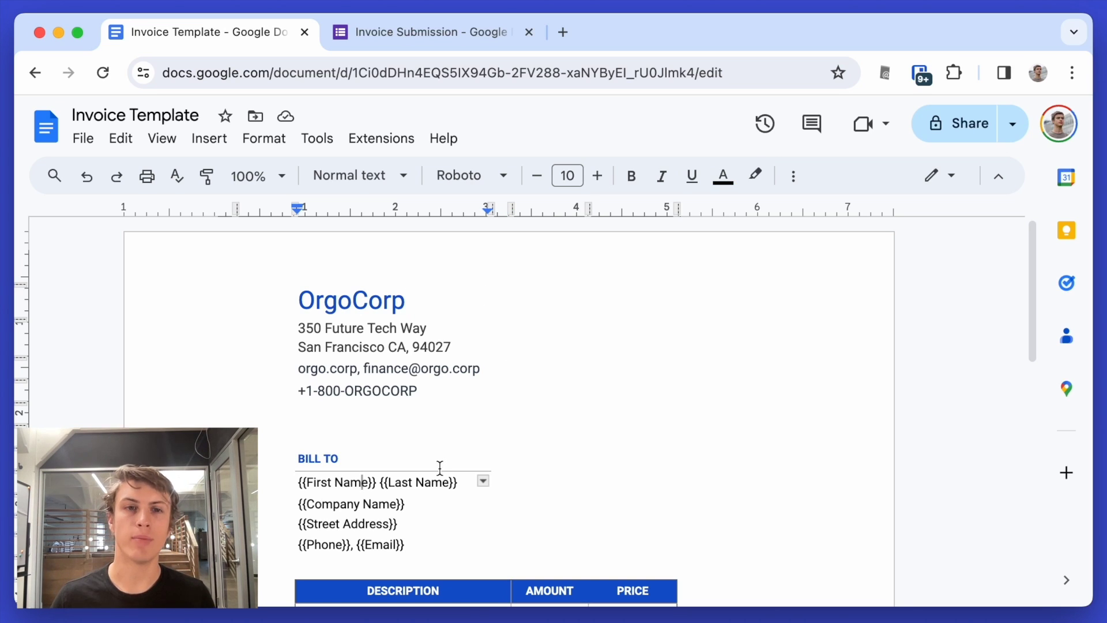
{"action": "scroll", "coordinate": [579, 485], "scroll_direction": "down", "scroll_amount": 1}
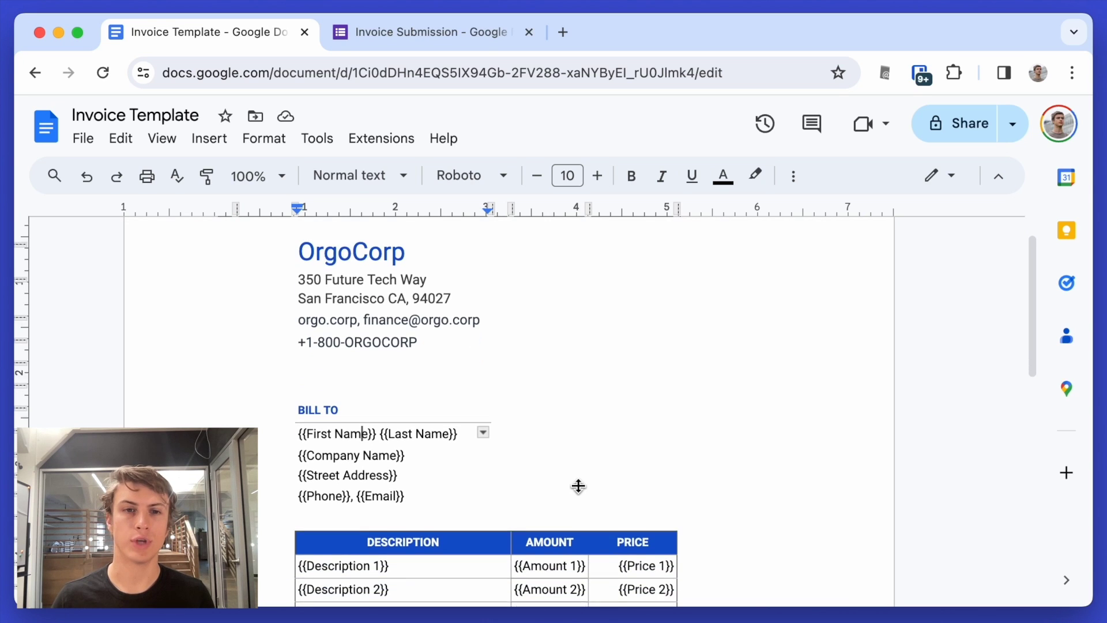
{"action": "scroll", "coordinate": [578, 486], "scroll_direction": "down", "scroll_amount": 1}
{"action": "left_click_drag", "start_coordinate": [307, 391], "coordinate": [375, 391]}
{"action": "left_click", "coordinate": [303, 392]}
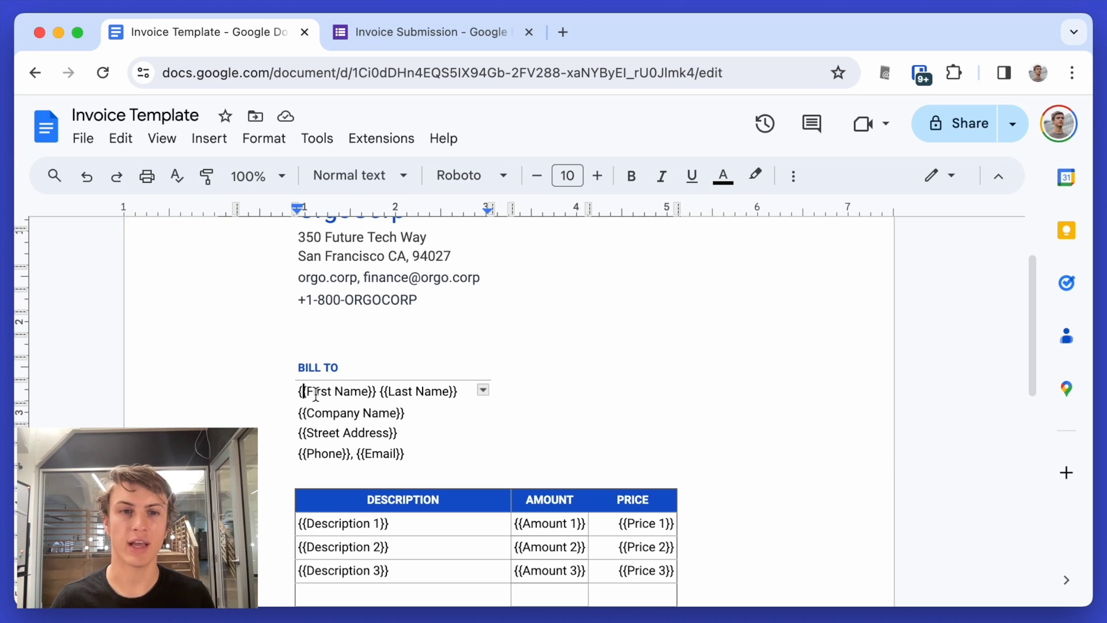
{"action": "left_click_drag", "start_coordinate": [306, 393], "coordinate": [369, 392]}
{"action": "left_click", "coordinate": [351, 392]}
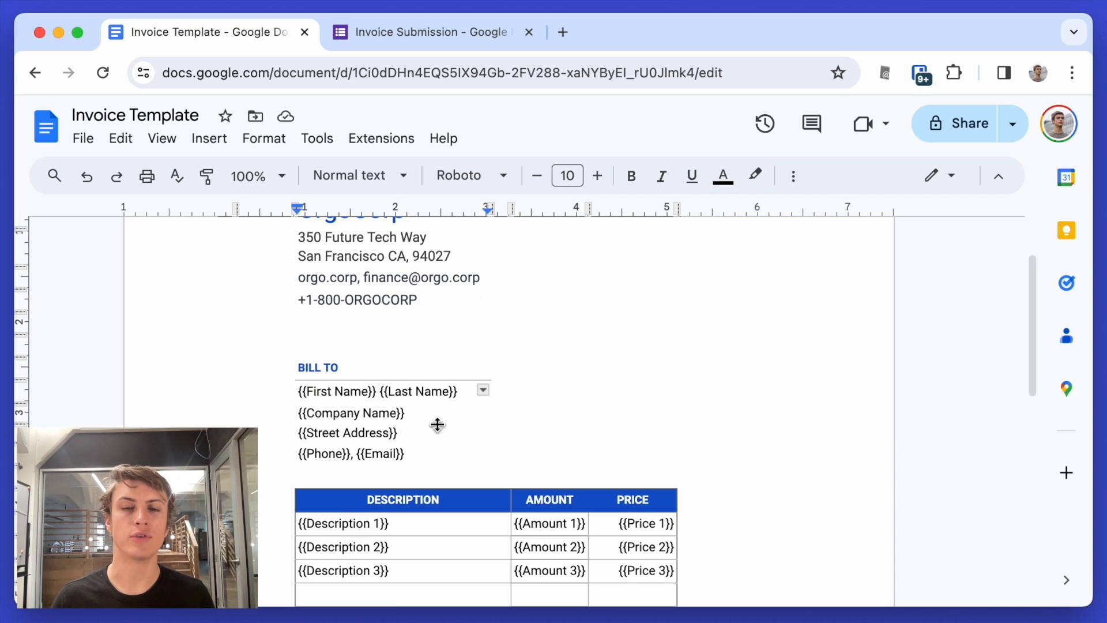
- Highlight the {{Total}} placeholder under Balance Due, then go to the Invoice Submission form
{"action": "scroll", "coordinate": [437, 424], "scroll_direction": "down", "scroll_amount": 5}
{"action": "left_click", "coordinate": [644, 462]}
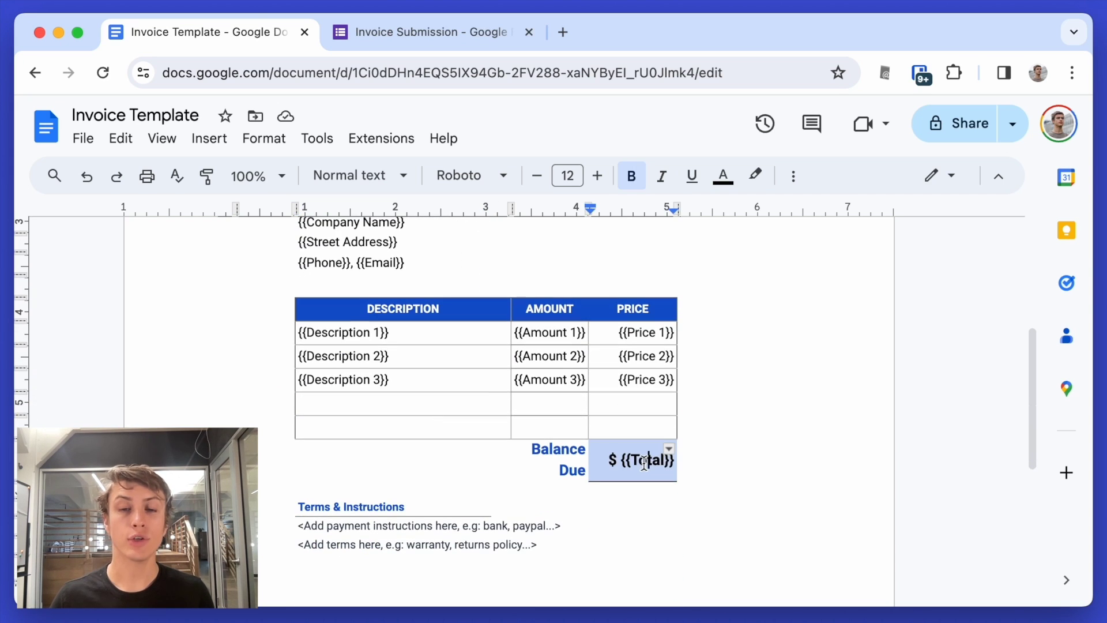
{"action": "double_click", "coordinate": [644, 461]}
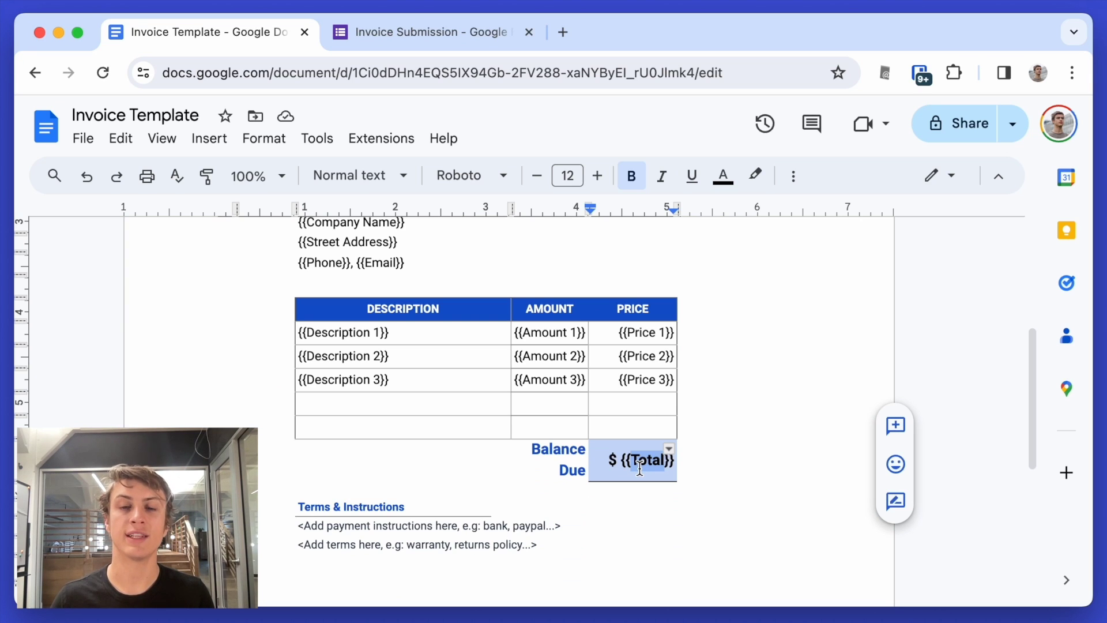
{"action": "key", "text": "ctrl+Tab"}
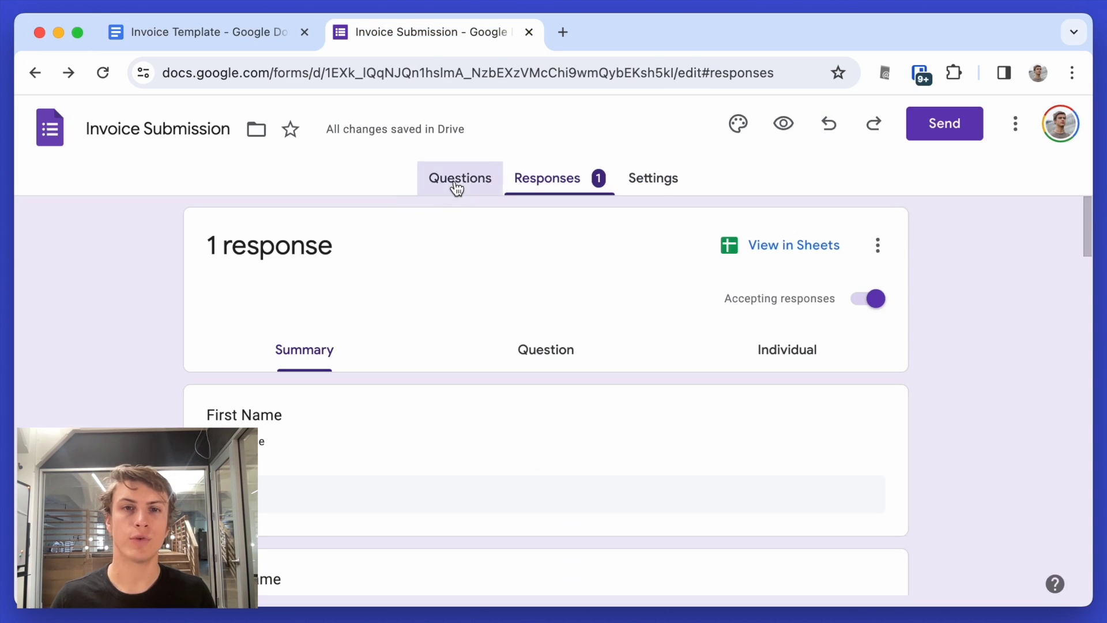
{"action": "left_click", "coordinate": [455, 187]}
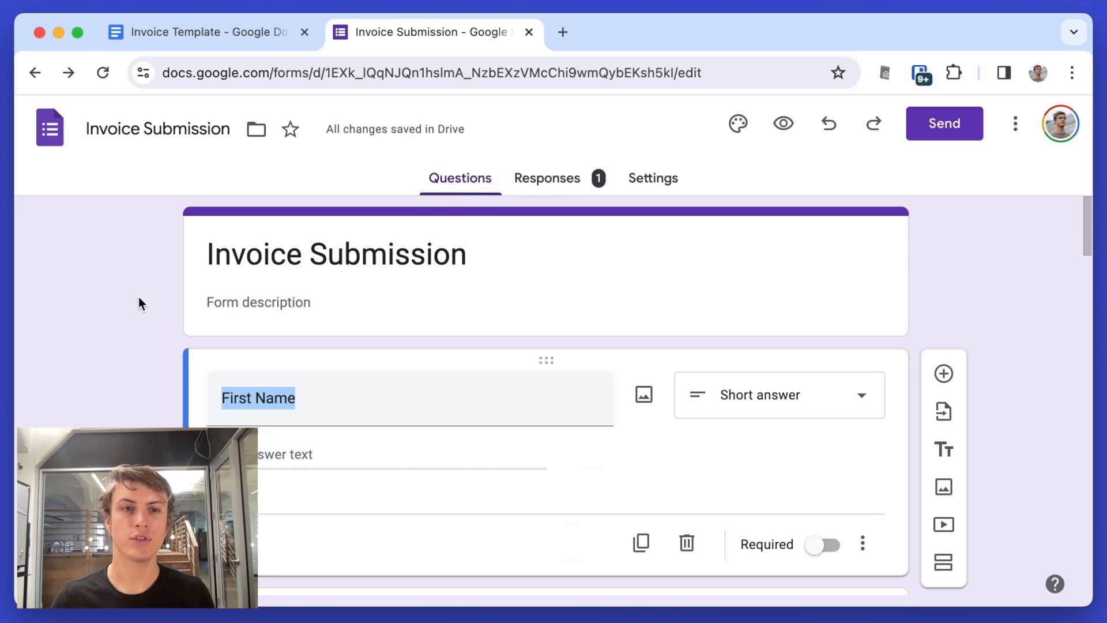
{"action": "key", "text": "shift+Tab"}
{"action": "left_click", "coordinate": [268, 398]}
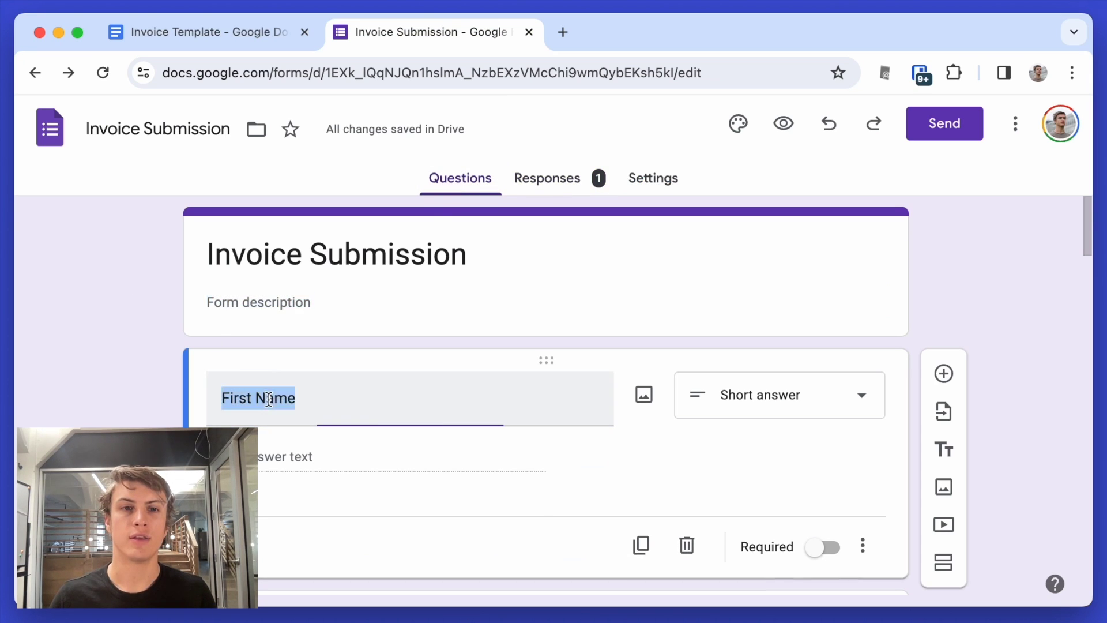
{"action": "scroll", "coordinate": [267, 403], "scroll_direction": "down", "scroll_amount": 5}
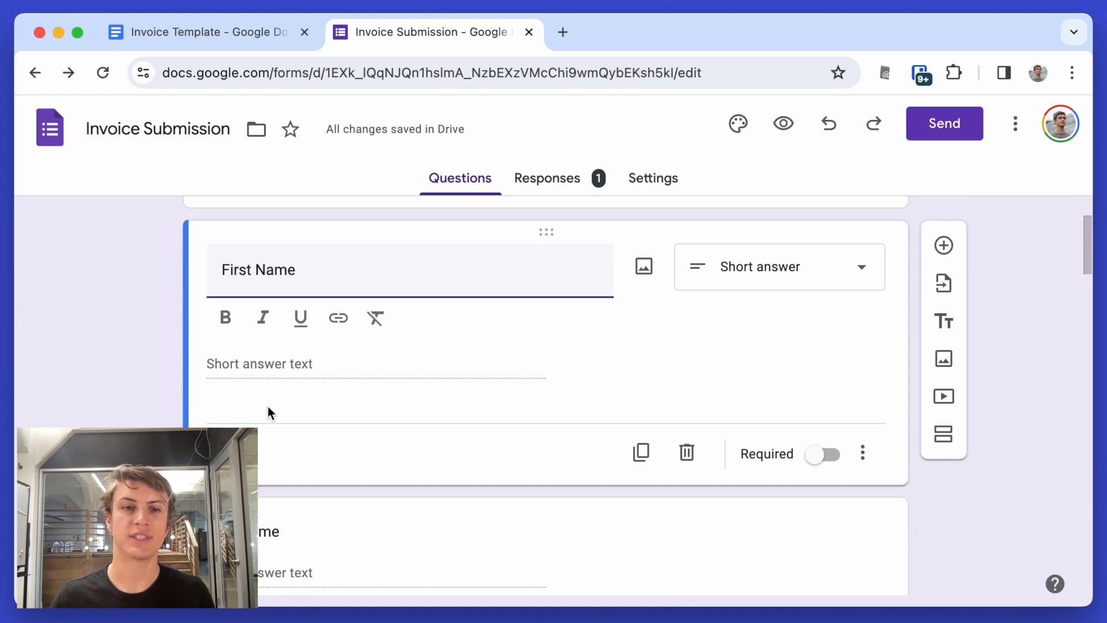
{"action": "left_click", "coordinate": [263, 445]}
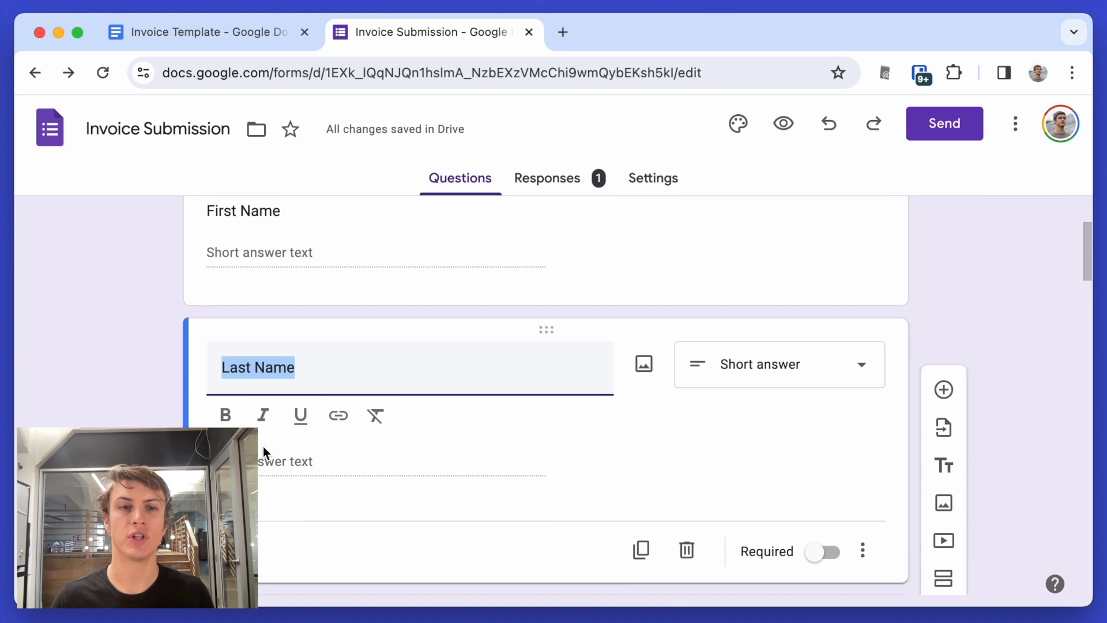
{"action": "scroll", "coordinate": [265, 442], "scroll_direction": "down", "scroll_amount": 2}
{"action": "scroll", "coordinate": [265, 444], "scroll_direction": "down", "scroll_amount": 5}
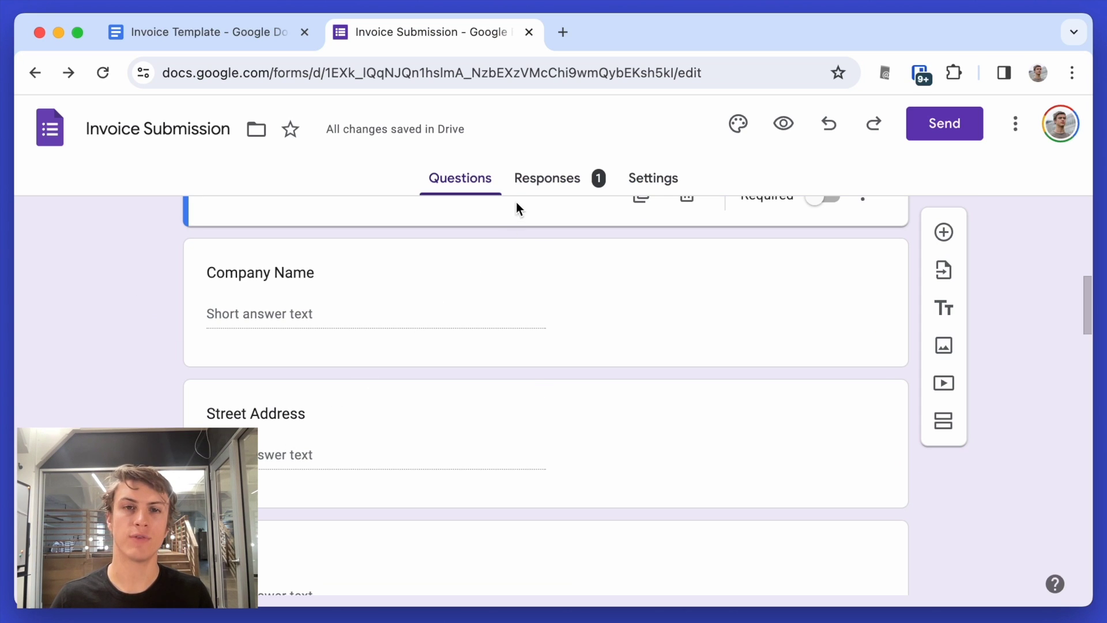
{"action": "left_click", "coordinate": [565, 183]}
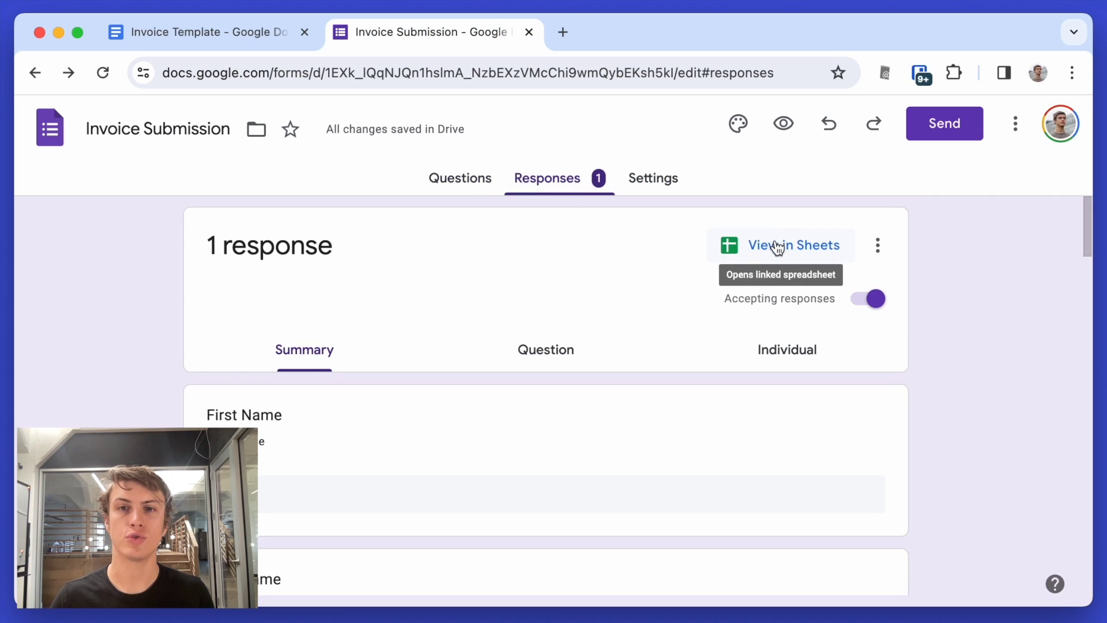
- Open the Invoice Submission (Responses) spreadsheet, then start a new browser tab
{"action": "left_click", "coordinate": [776, 245]}
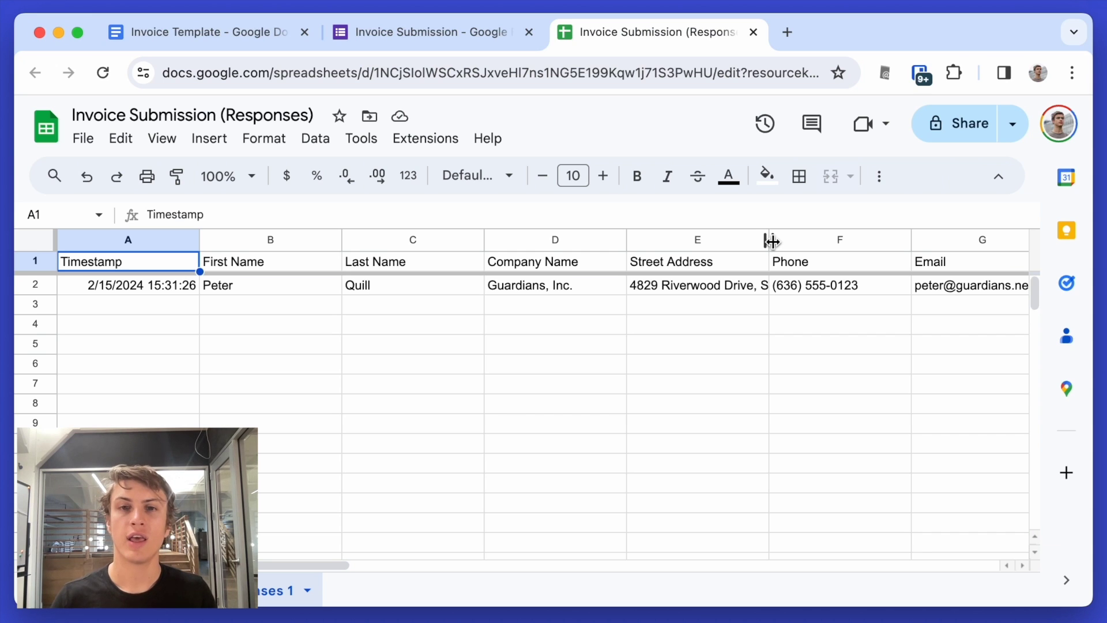
{"action": "key", "text": "ctrl+t"}
- Load lido.app and log in to reach the Files dashboard
{"action": "type", "text": "lido"}
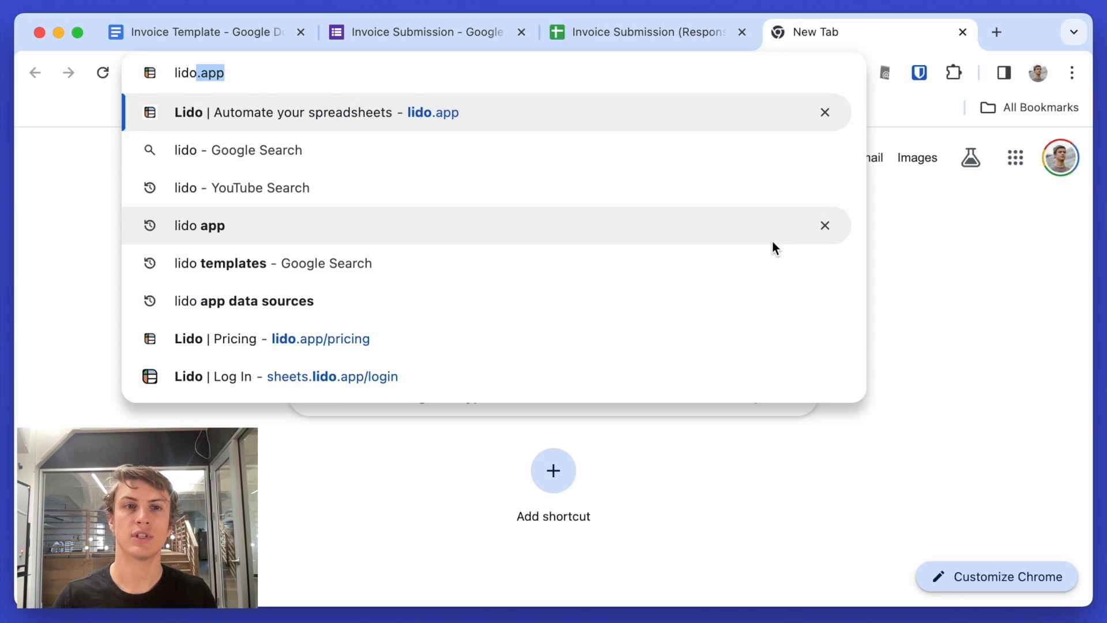
{"action": "key", "text": "Return"}
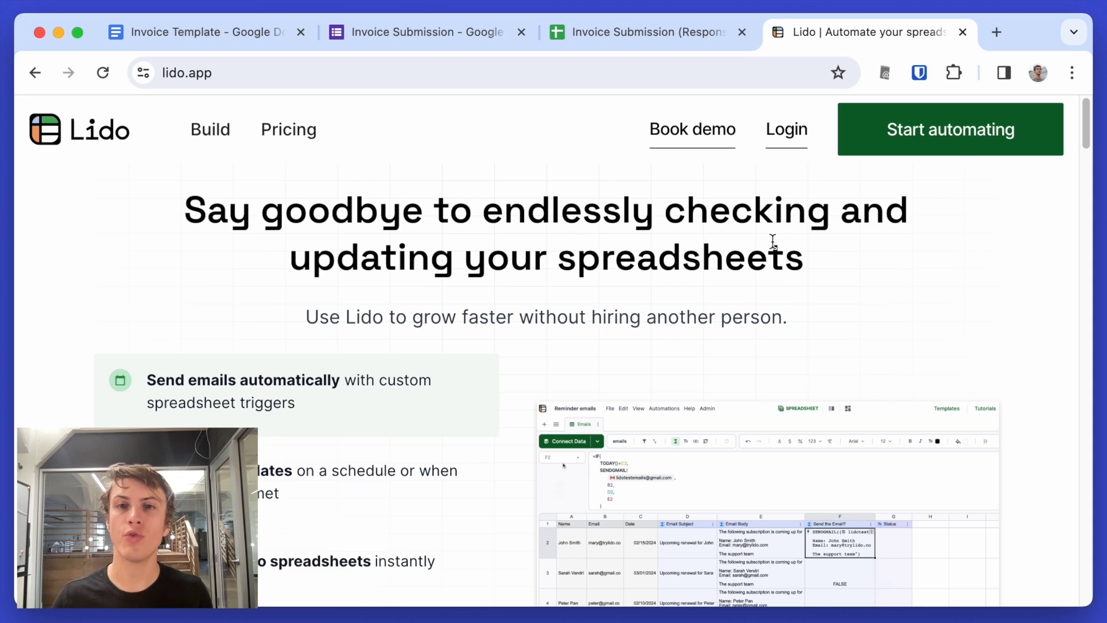
{"action": "left_click", "coordinate": [790, 131]}
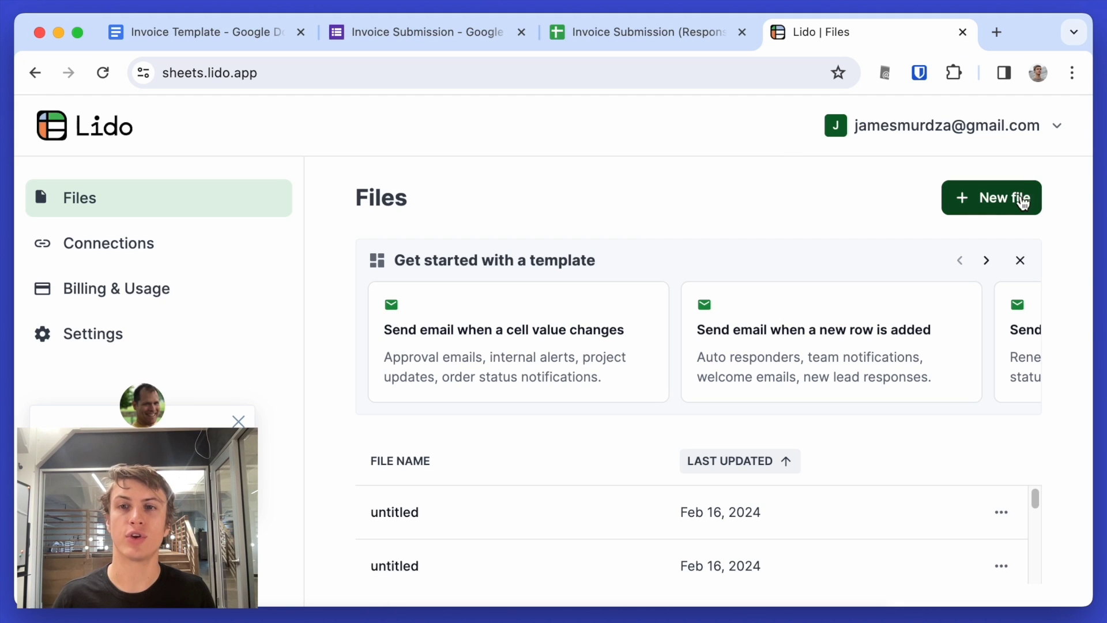
- Create a new Lido file and connect Google Sheets data using the linked Google account
{"action": "left_click", "coordinate": [1003, 205]}
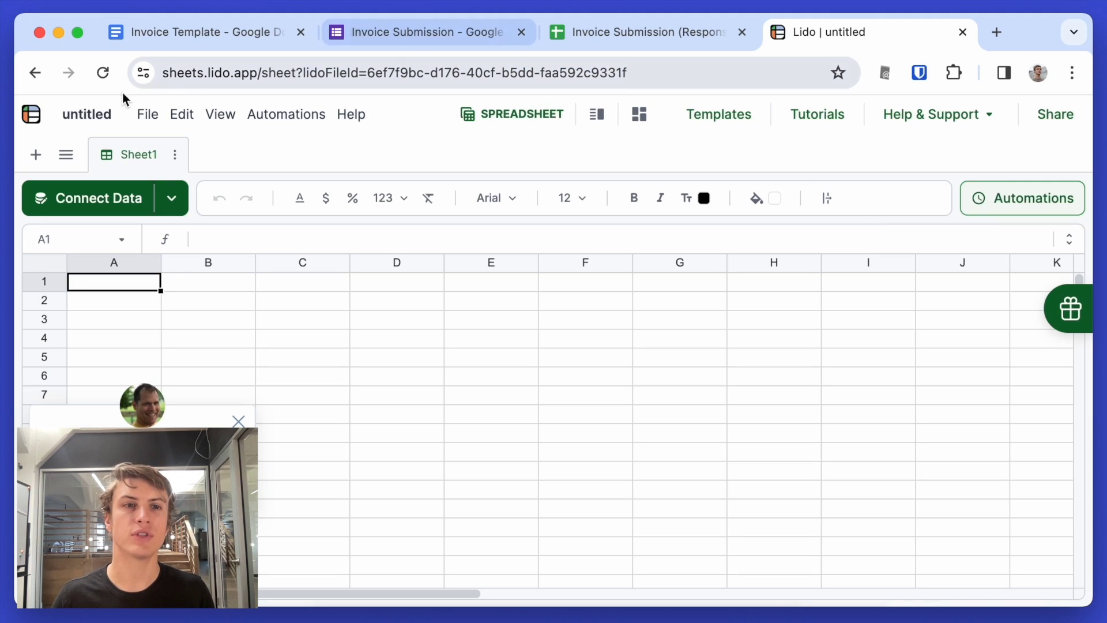
{"action": "left_click", "coordinate": [95, 200]}
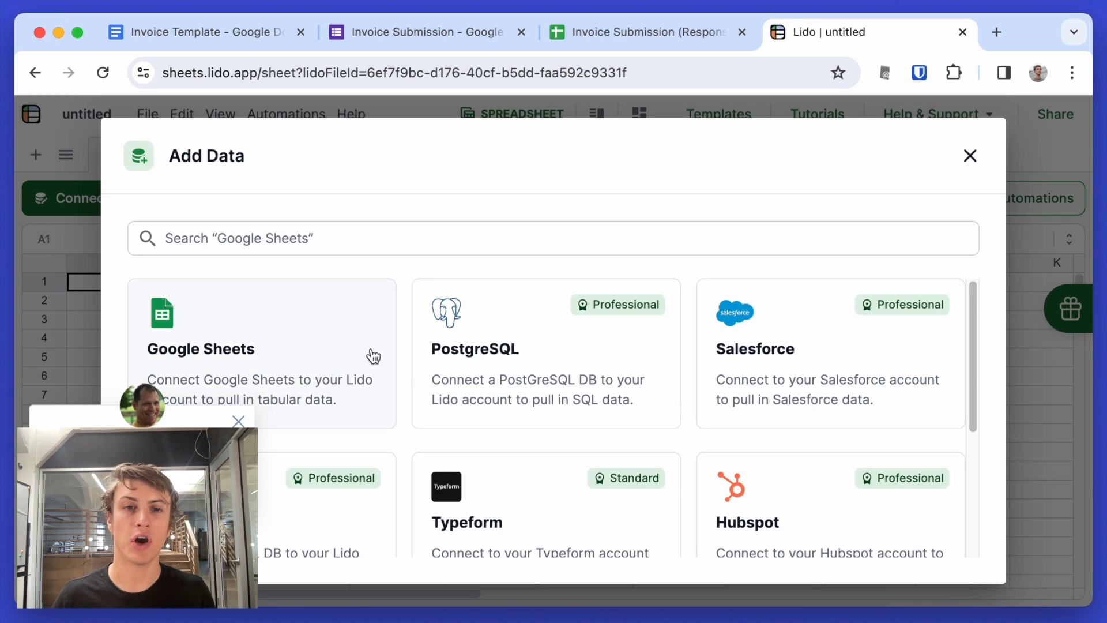
{"action": "scroll", "coordinate": [406, 364], "scroll_direction": "down", "scroll_amount": 3}
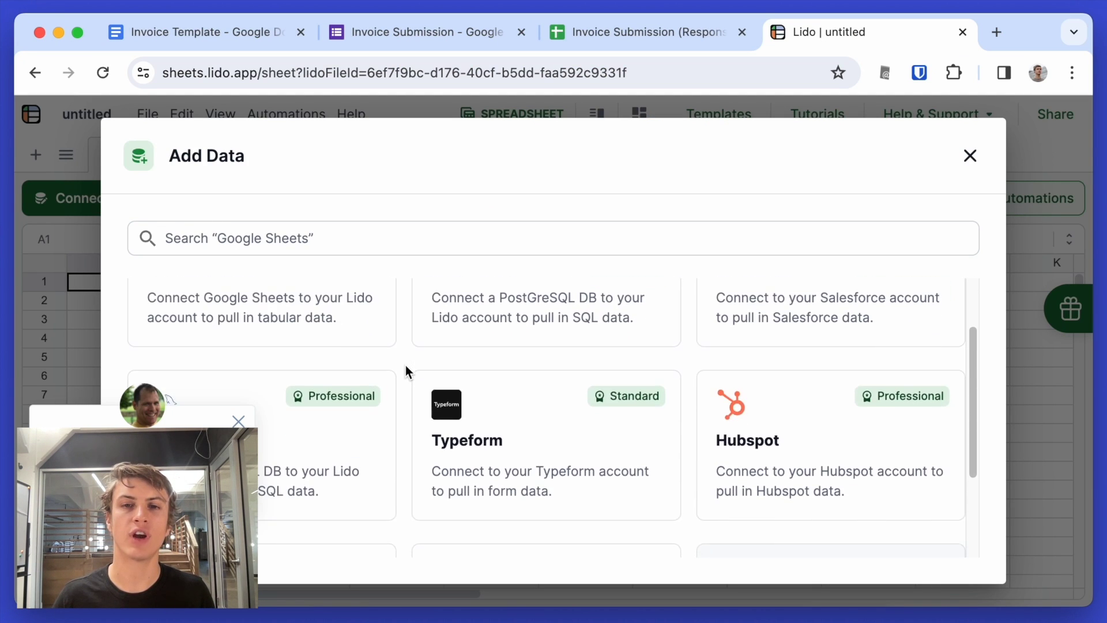
{"action": "scroll", "coordinate": [405, 365], "scroll_direction": "up", "scroll_amount": 3}
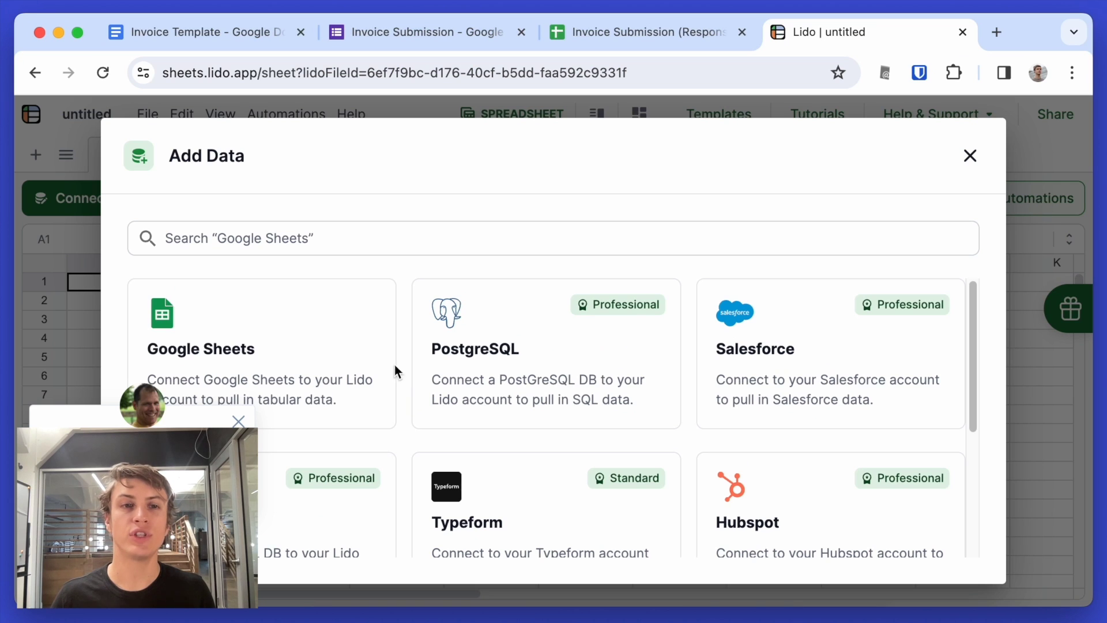
{"action": "left_click", "coordinate": [243, 349]}
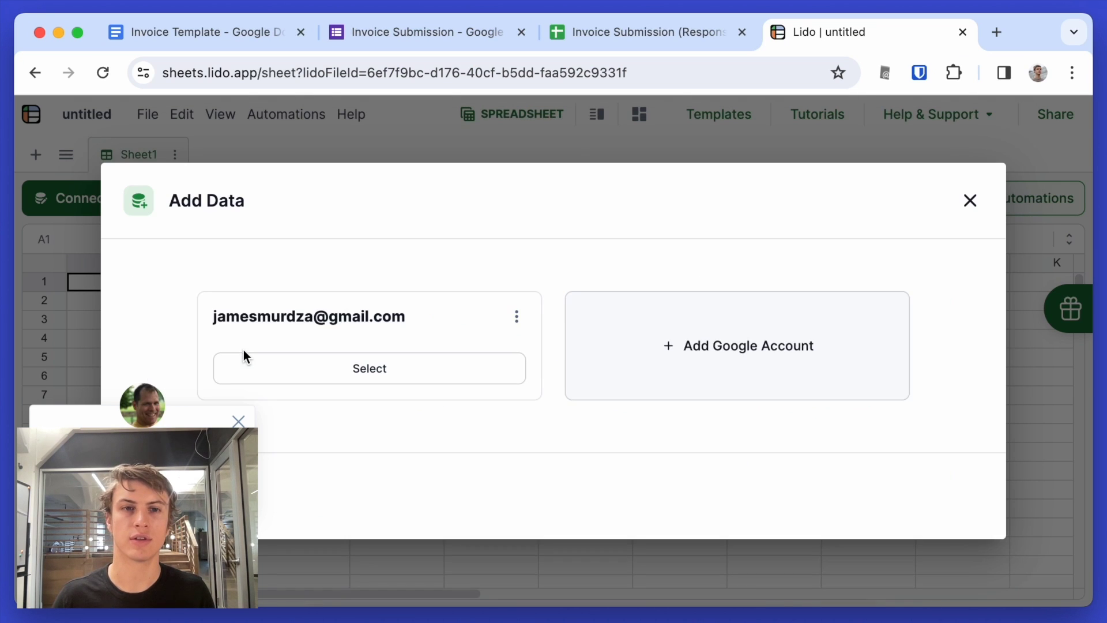
{"action": "left_click", "coordinate": [332, 369]}
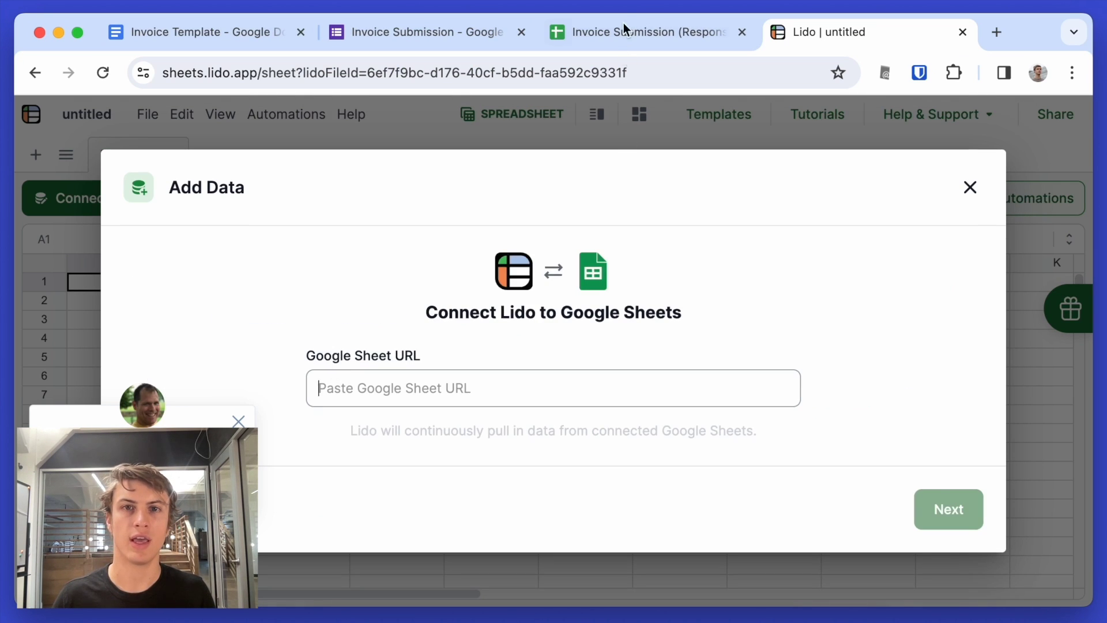
- Paste the responses sheet URL, add Form Responses 1, and save the table as FormResponses
{"action": "left_click", "coordinate": [613, 39]}
{"action": "left_click", "coordinate": [864, 38]}
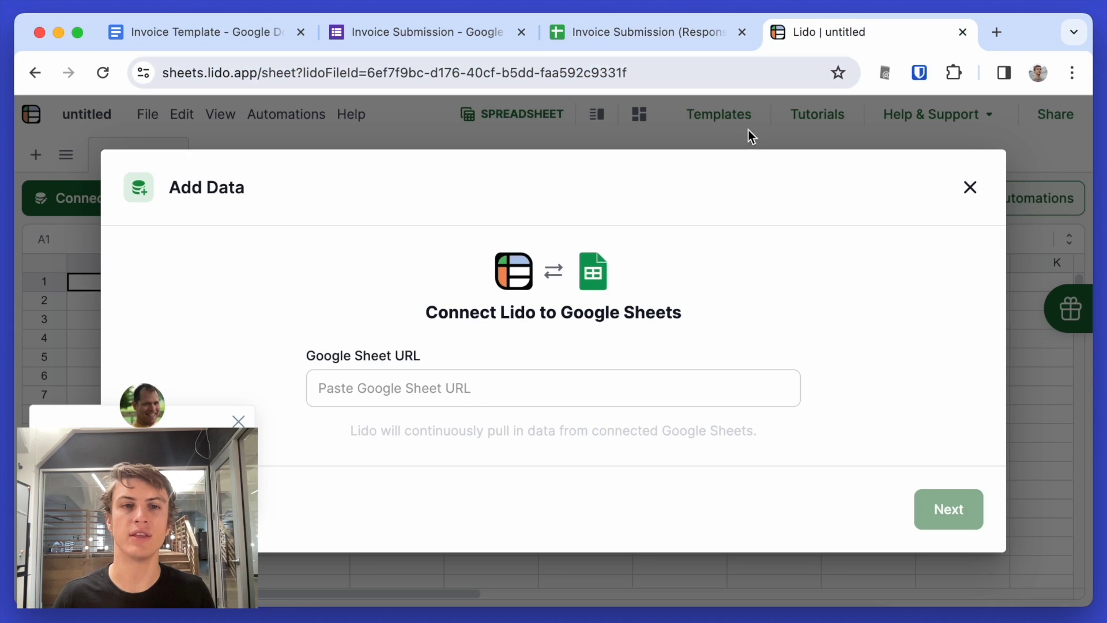
{"action": "left_click", "coordinate": [477, 395]}
{"action": "left_click", "coordinate": [980, 510]}
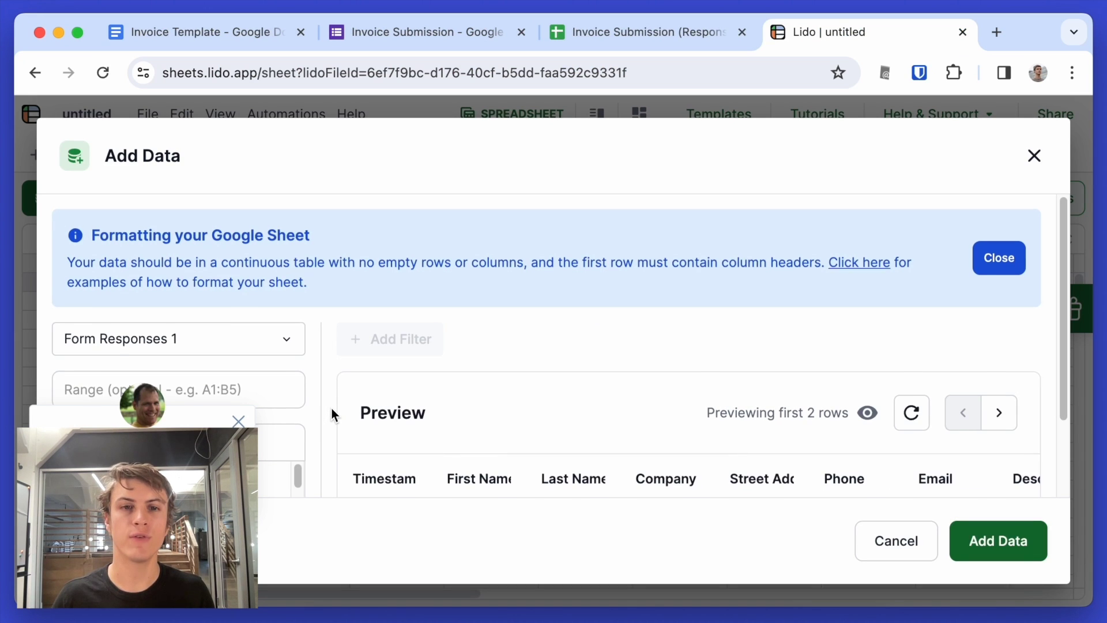
{"action": "scroll", "coordinate": [331, 408], "scroll_direction": "down", "scroll_amount": 3}
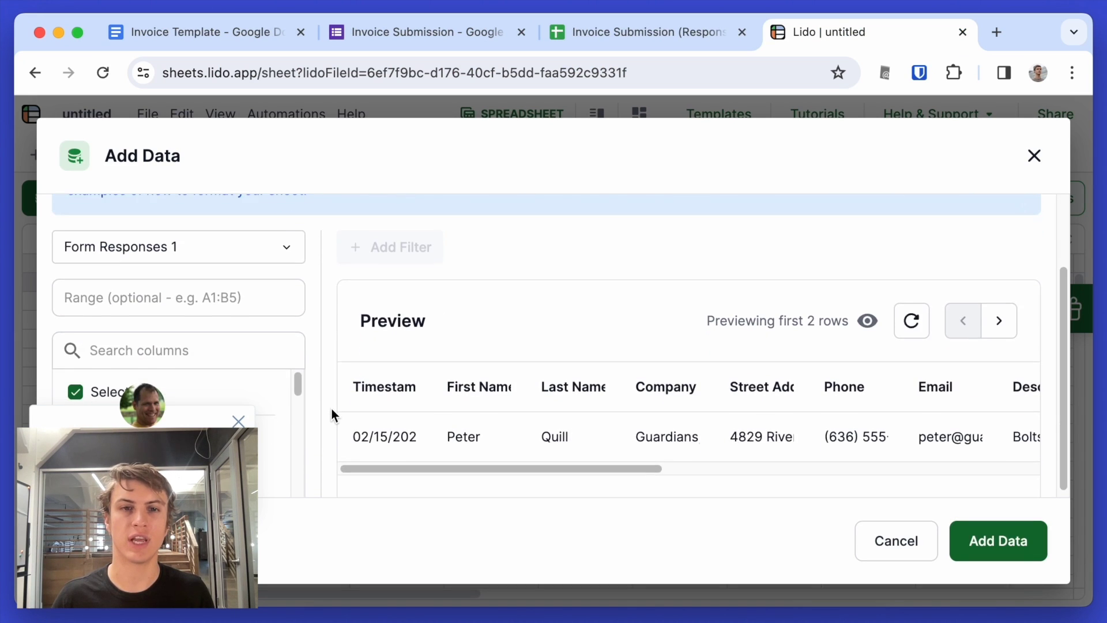
{"action": "left_click", "coordinate": [1006, 542]}
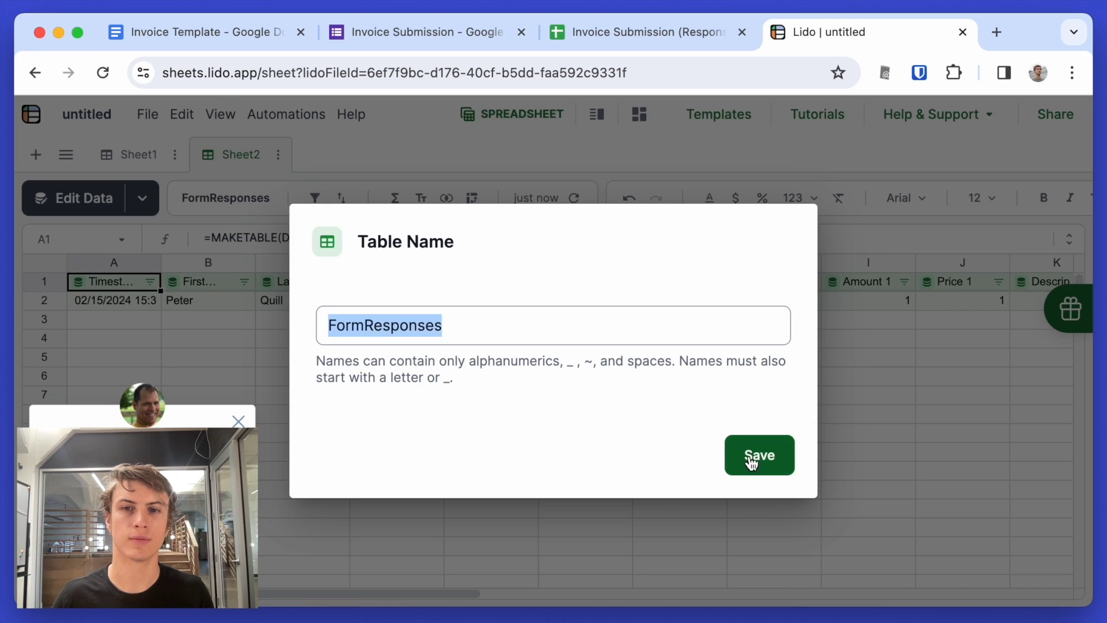
{"action": "left_click", "coordinate": [756, 456]}
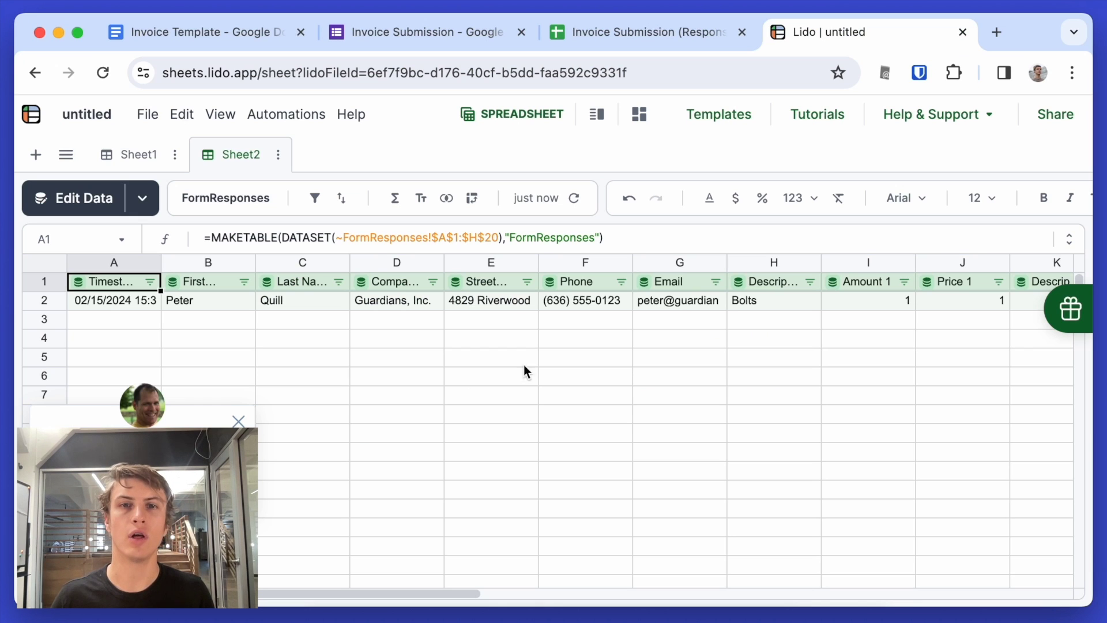
- Refresh the connected form data and scroll right to the Price 3 column
{"action": "left_click", "coordinate": [576, 206]}
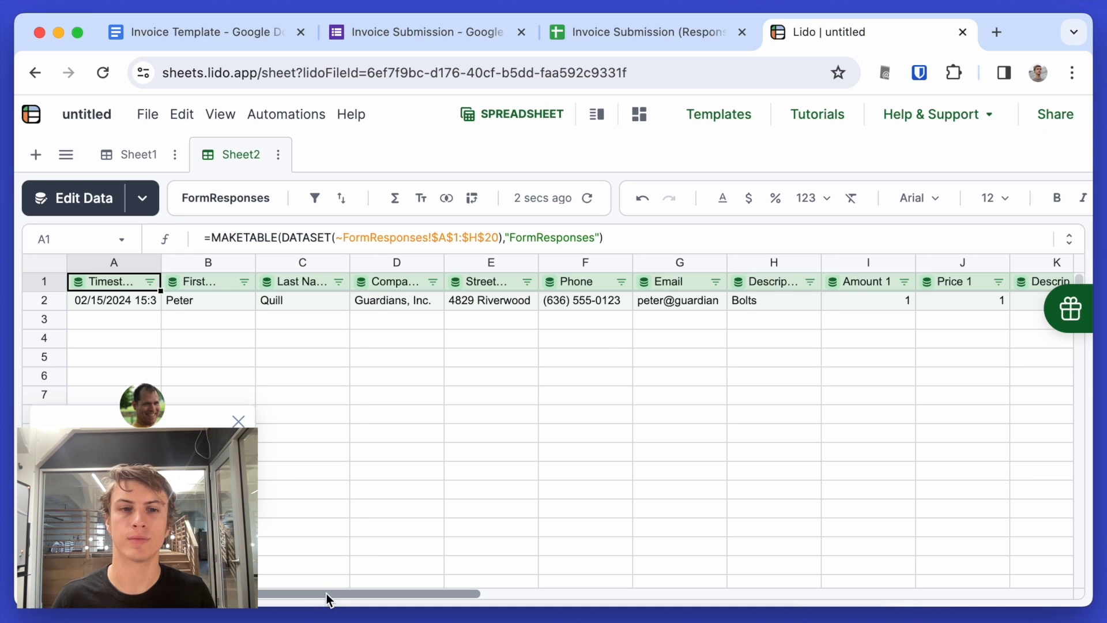
{"action": "scroll", "coordinate": [327, 594], "scroll_direction": "right", "scroll_amount": 5}
{"action": "scroll", "coordinate": [428, 590], "scroll_direction": "right", "scroll_amount": 5}
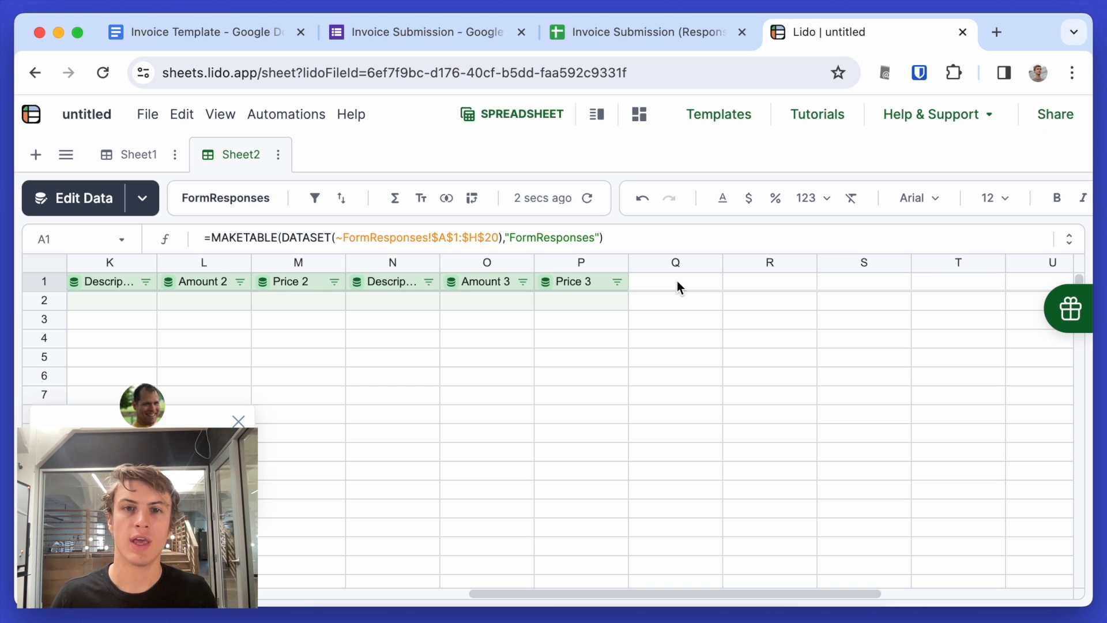
- Add a computed Total column in Q with formula =J2+M2+P2 summing the three prices
{"action": "left_click", "coordinate": [677, 281]}
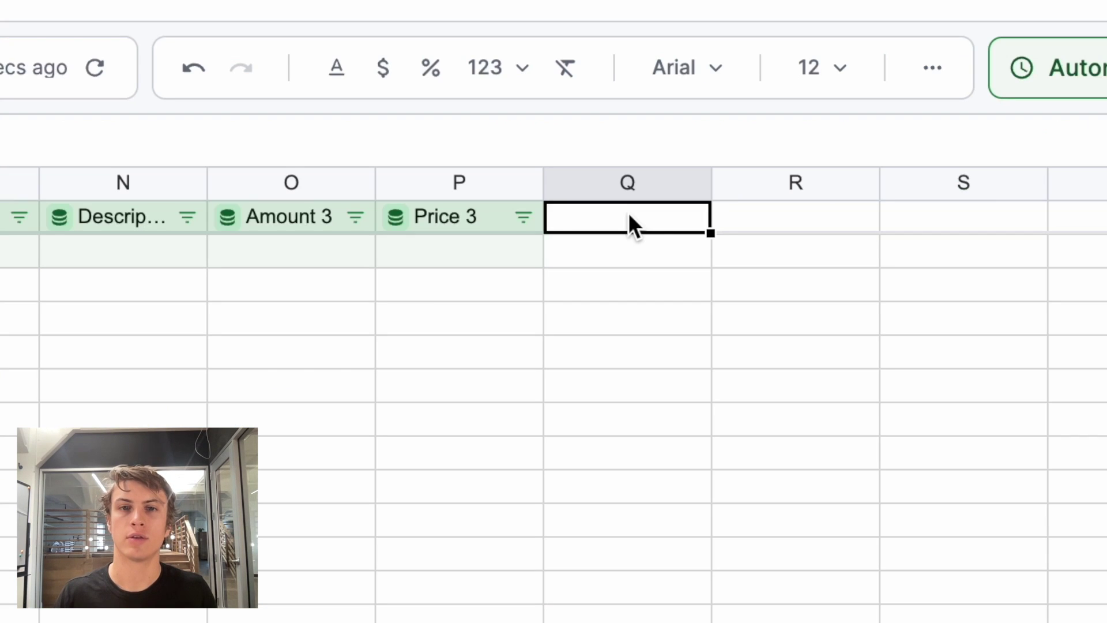
{"action": "type", "text": "Total"}
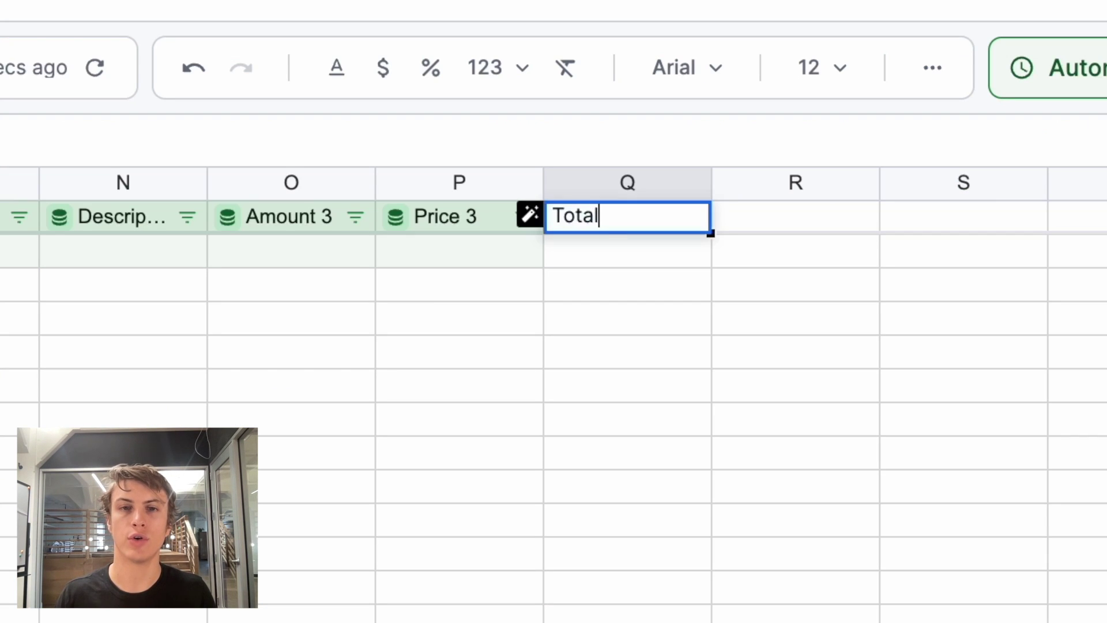
{"action": "key", "text": "Return"}
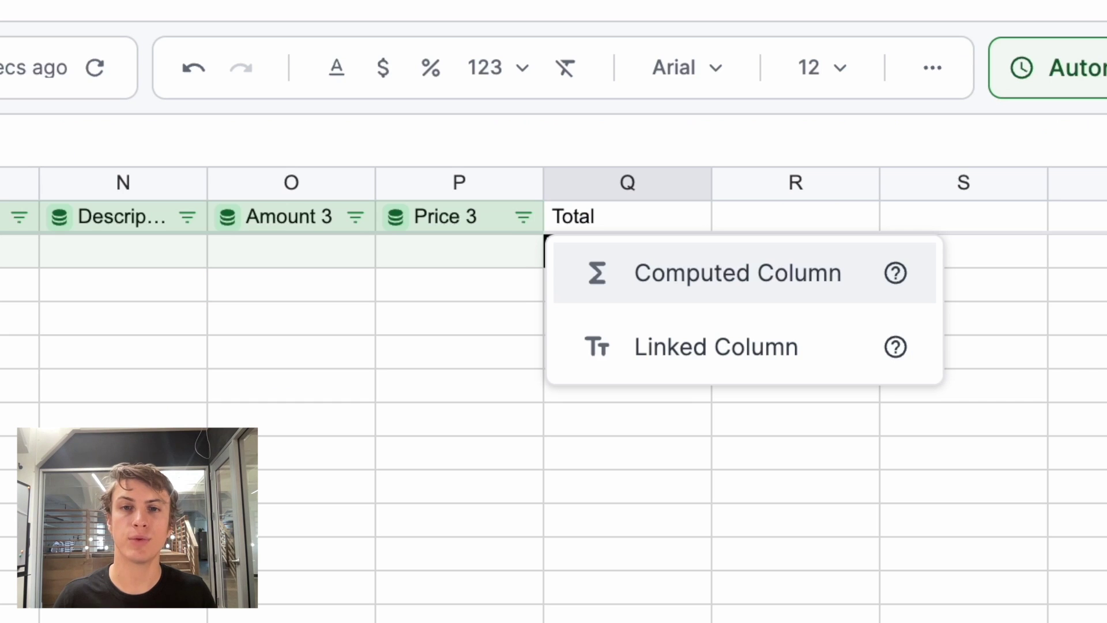
{"action": "left_click", "coordinate": [644, 266]}
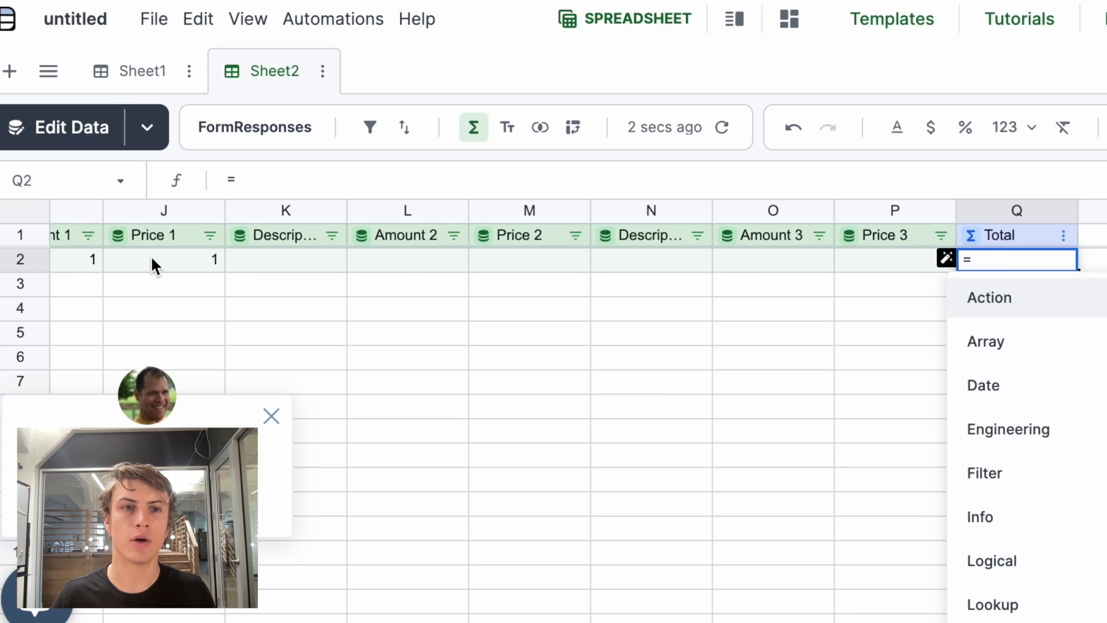
{"action": "left_click", "coordinate": [152, 259]}
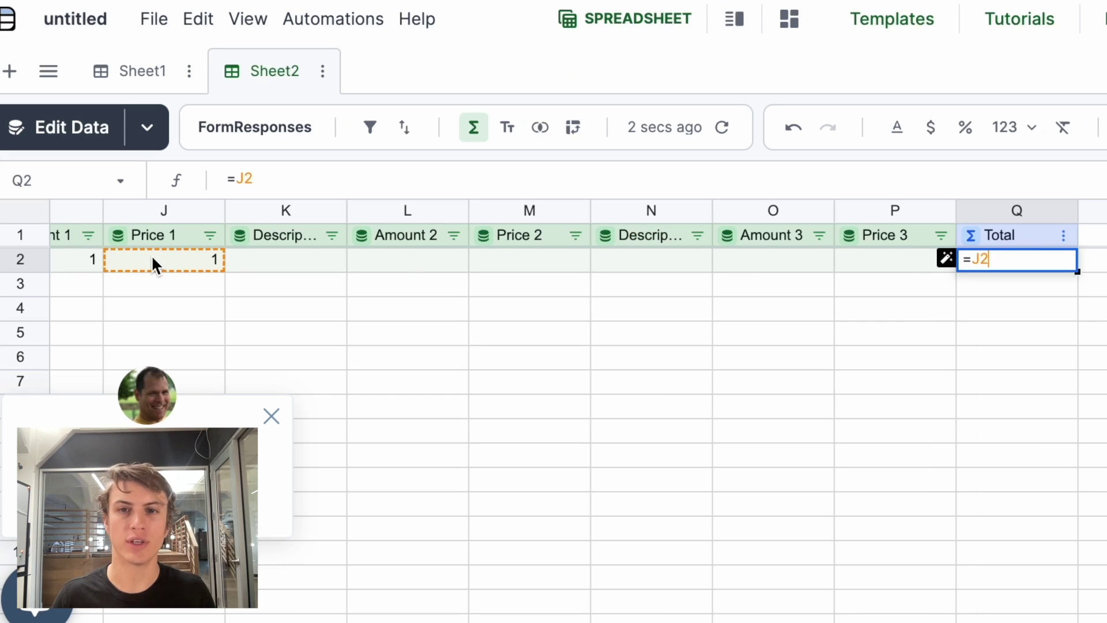
{"action": "type", "text": "+"}
{"action": "left_click", "coordinate": [568, 264]}
{"action": "type", "text": "+"}
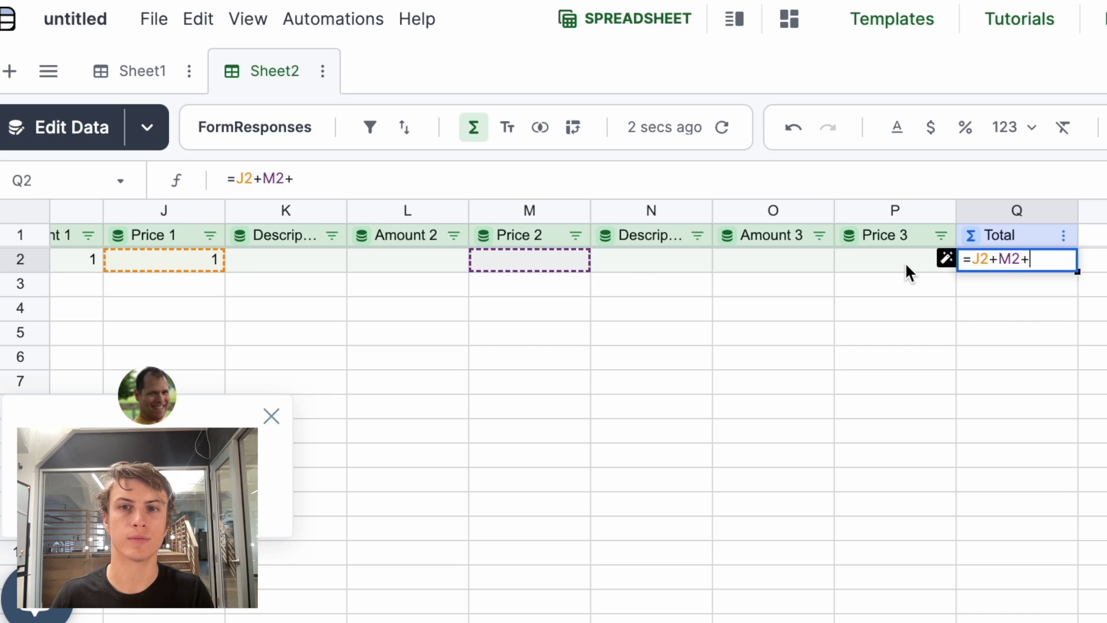
{"action": "left_click", "coordinate": [905, 262]}
{"action": "key", "text": "Return"}
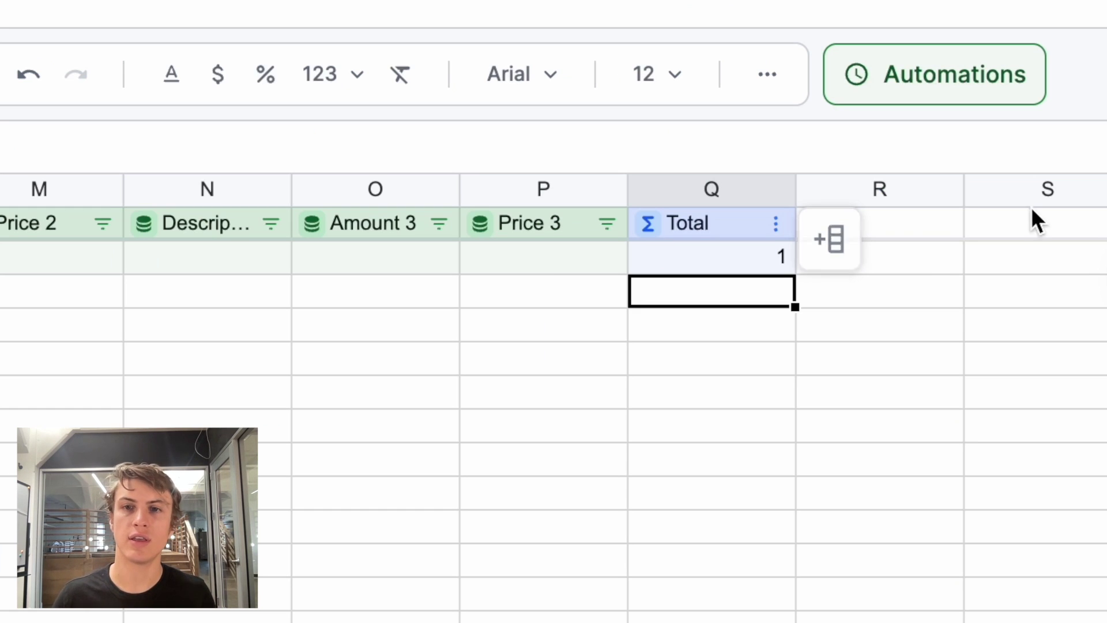
{"action": "left_click", "coordinate": [914, 227]}
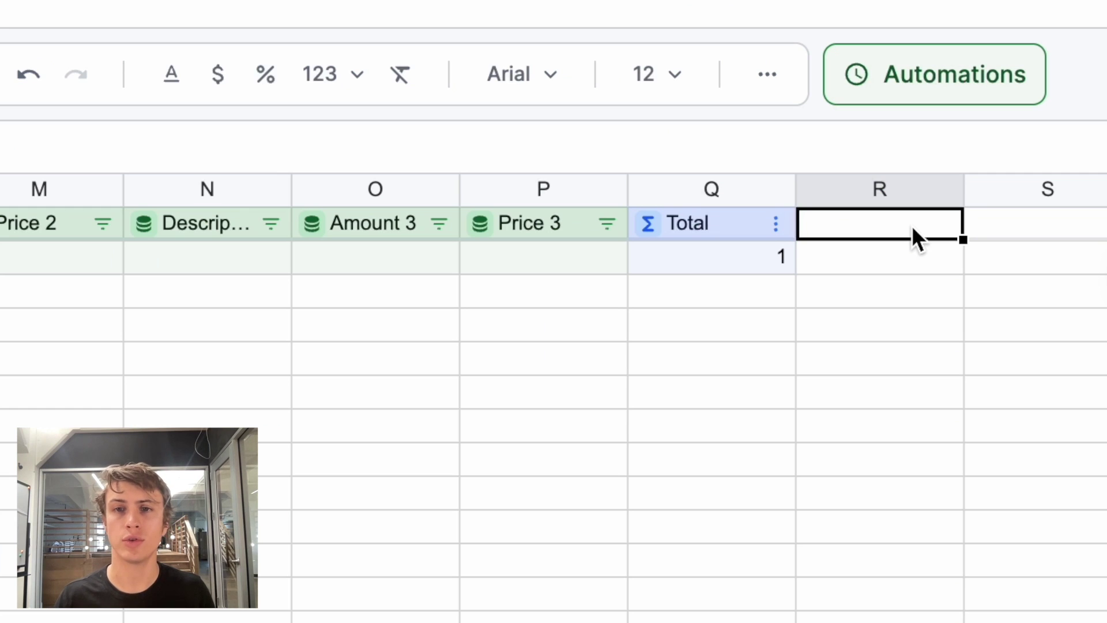
{"action": "type", "text": "Email Subjec"}
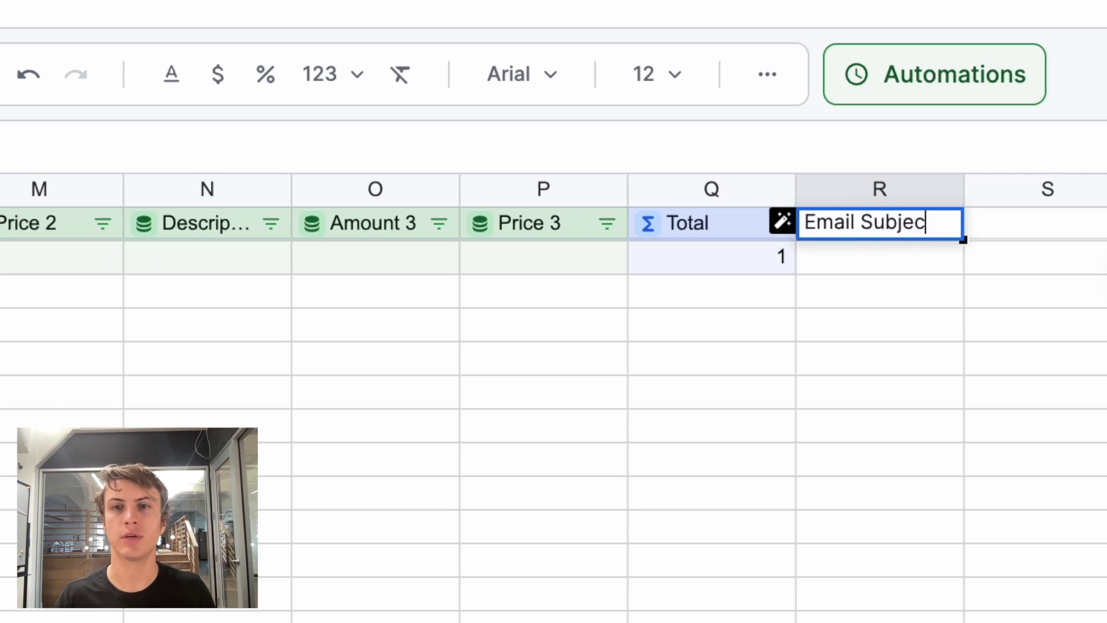
{"action": "type", "text": "t"}
{"action": "key", "text": "Return"}
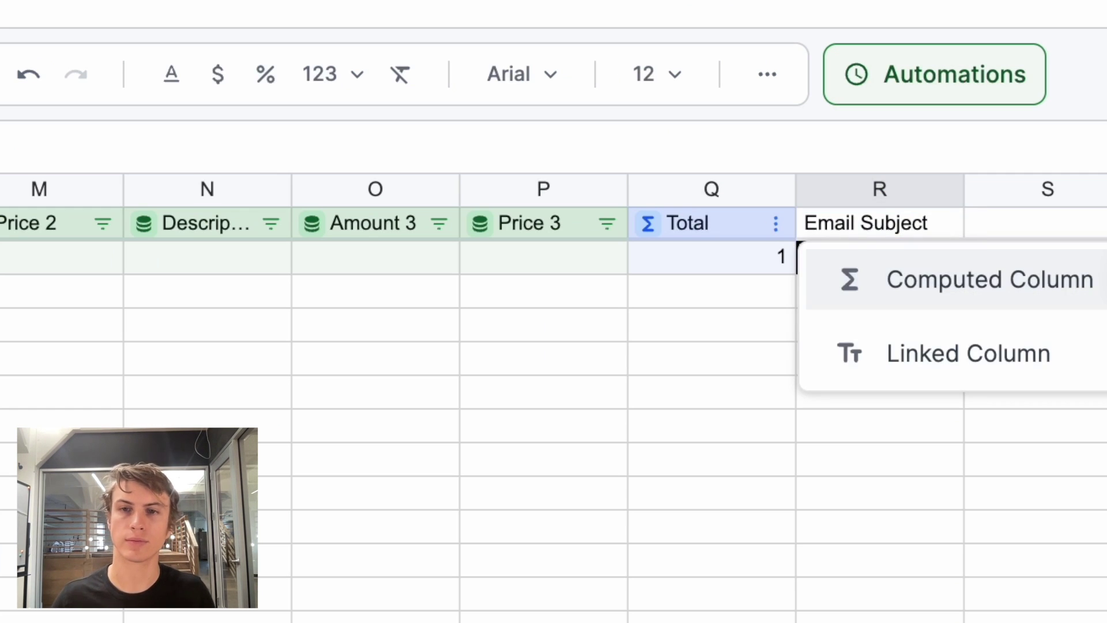
{"action": "left_click", "coordinate": [922, 273]}
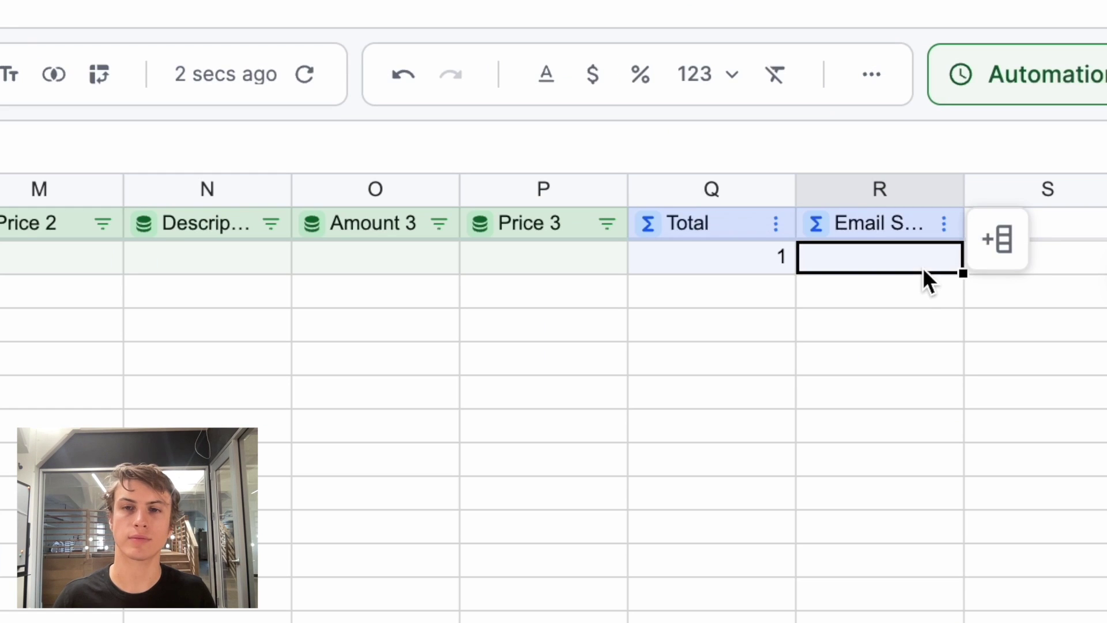
{"action": "type", "text": "="}
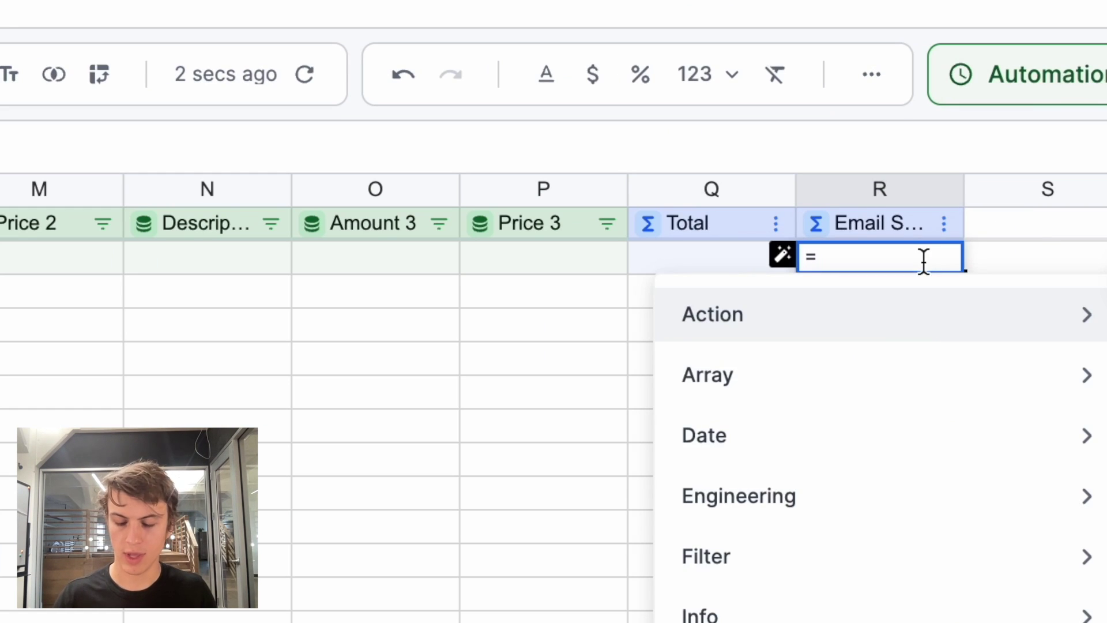
{"action": "type", "text": "\"In"}
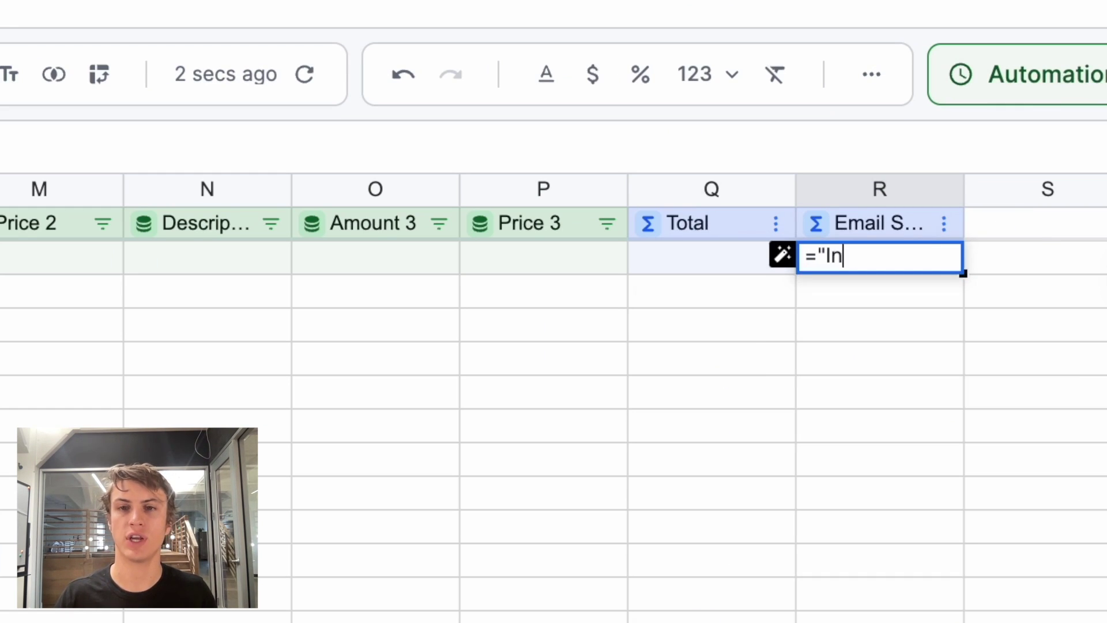
{"action": "type", "text": "voice for ["}
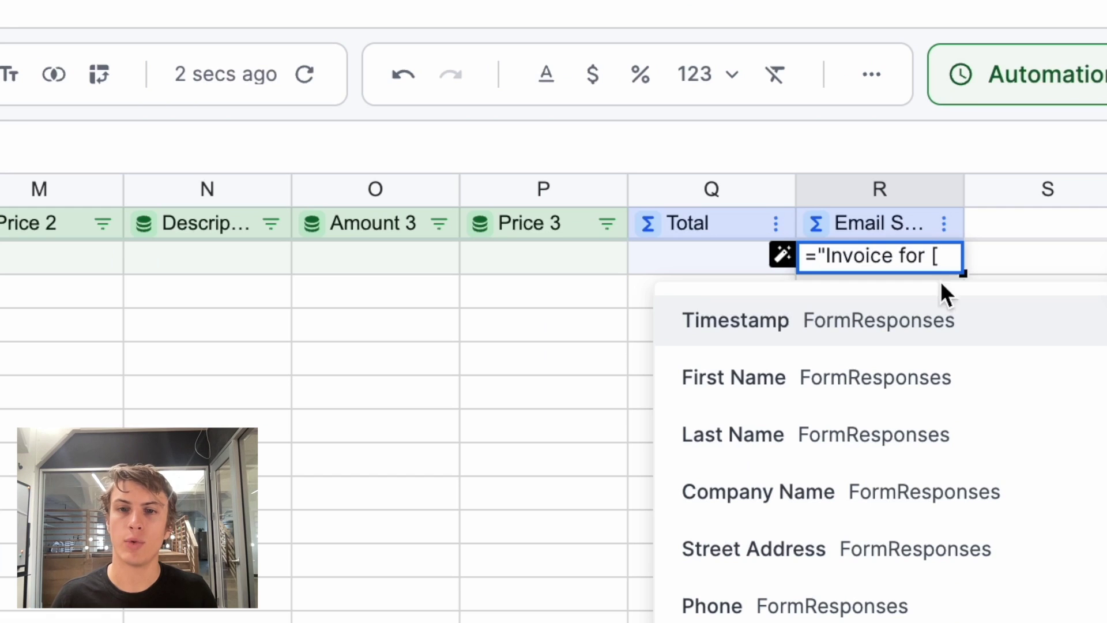
{"action": "left_click", "coordinate": [947, 493]}
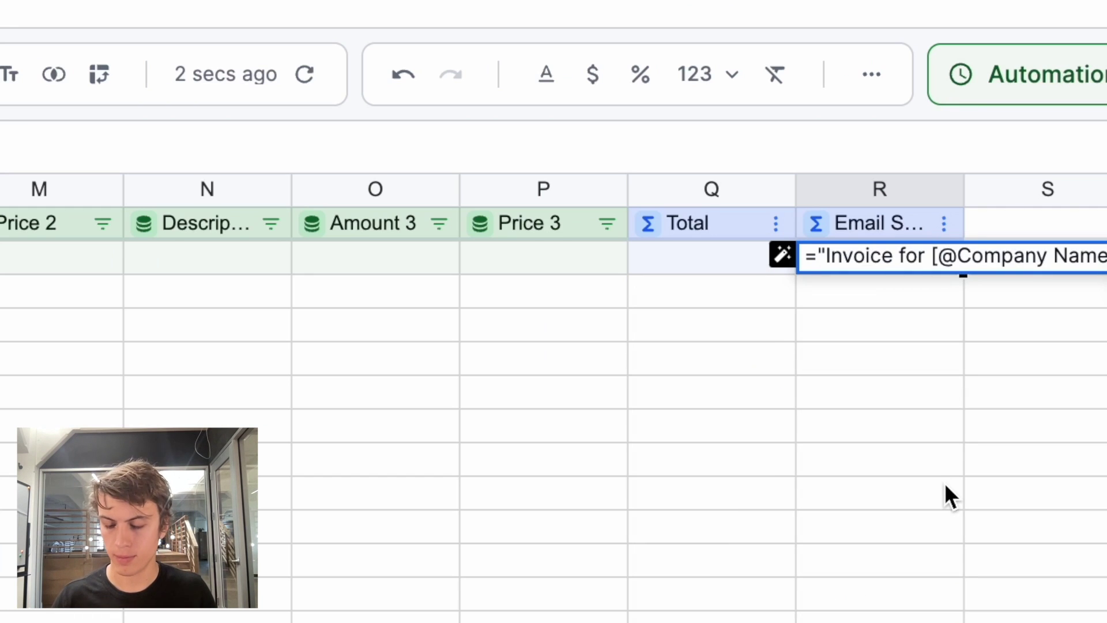
{"action": "key", "text": "Return"}
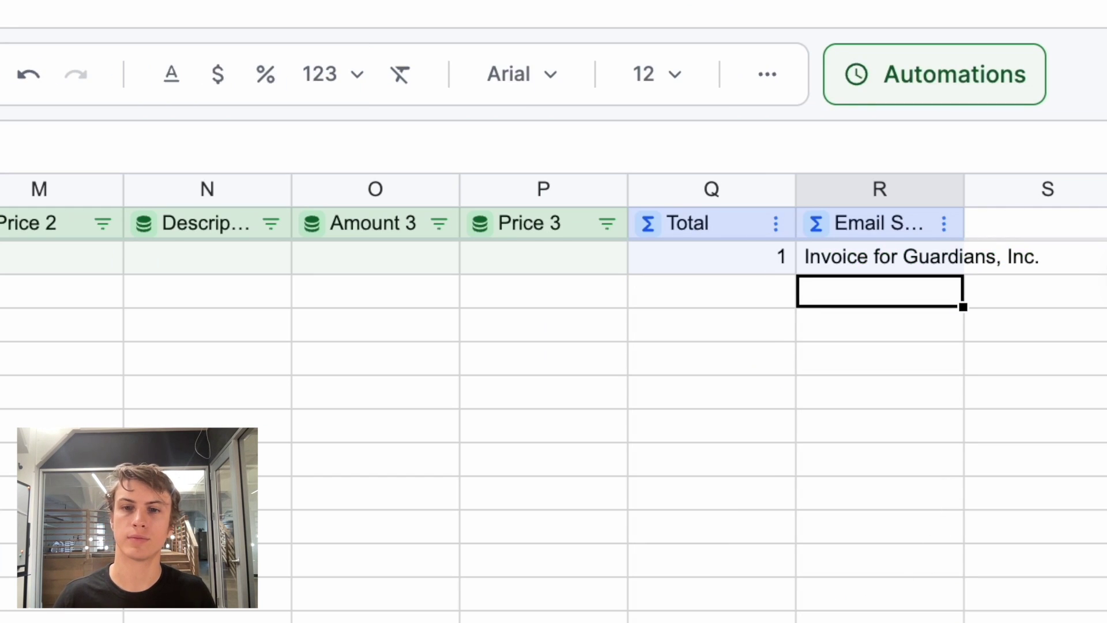
{"action": "scroll", "coordinate": [553, 397], "scroll_direction": "right", "scroll_amount": 10}
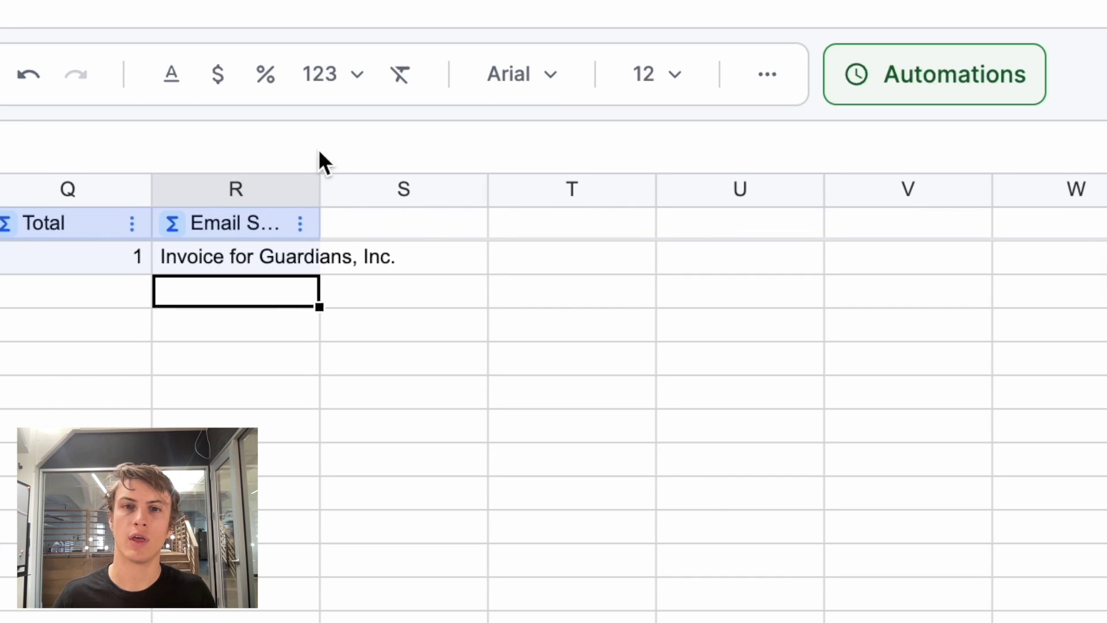
{"action": "double_click", "coordinate": [413, 226]}
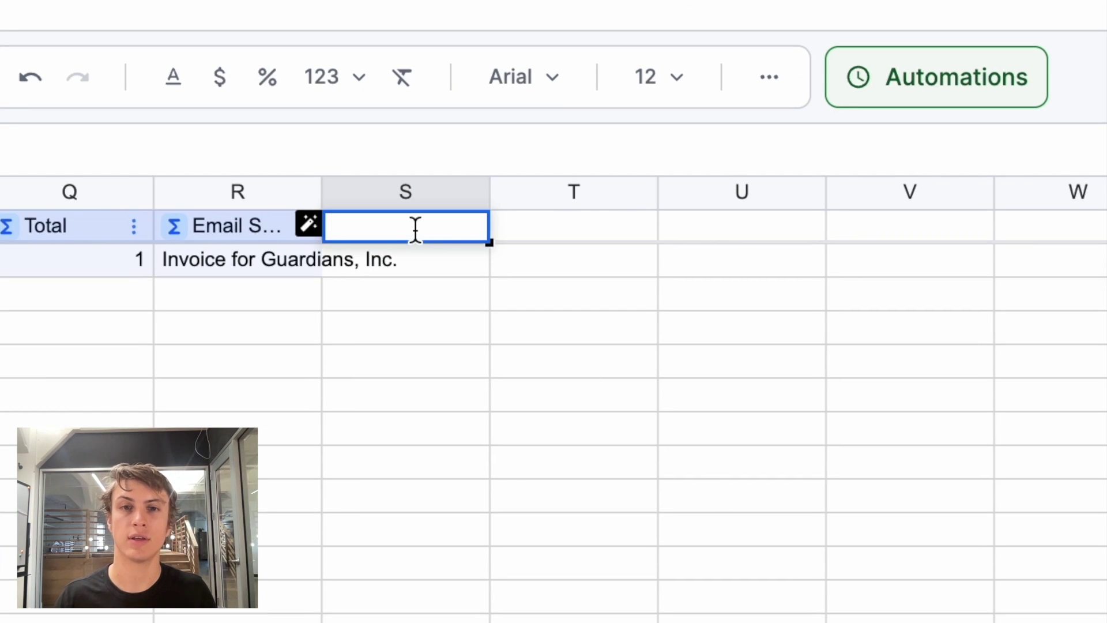
{"action": "type", "text": "Email Body"}
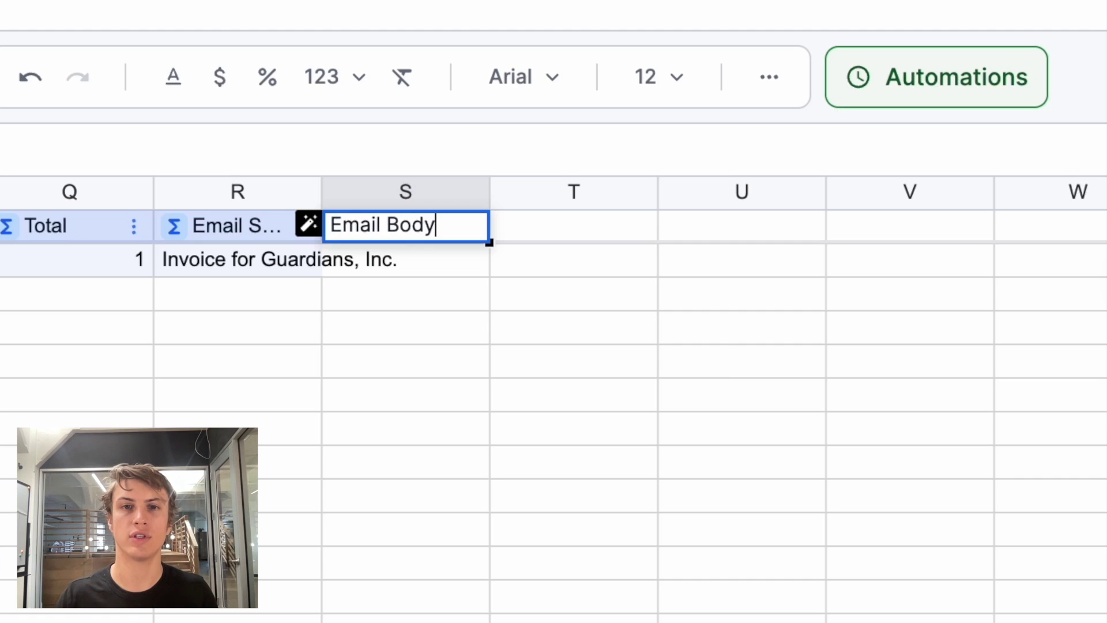
{"action": "key", "text": "Return"}
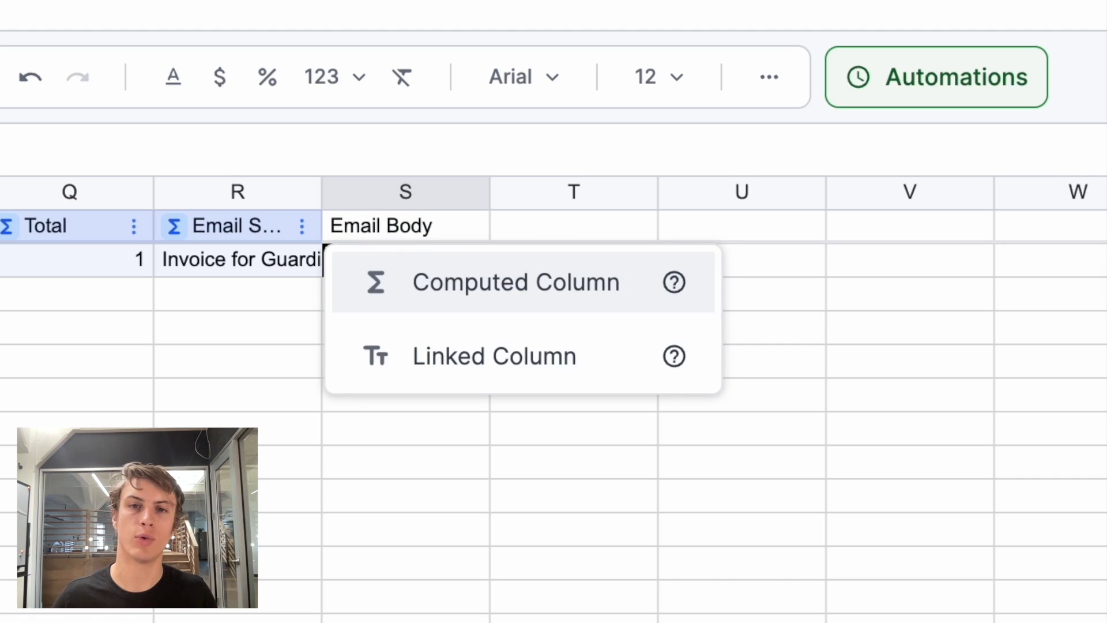
{"action": "left_click", "coordinate": [422, 282]}
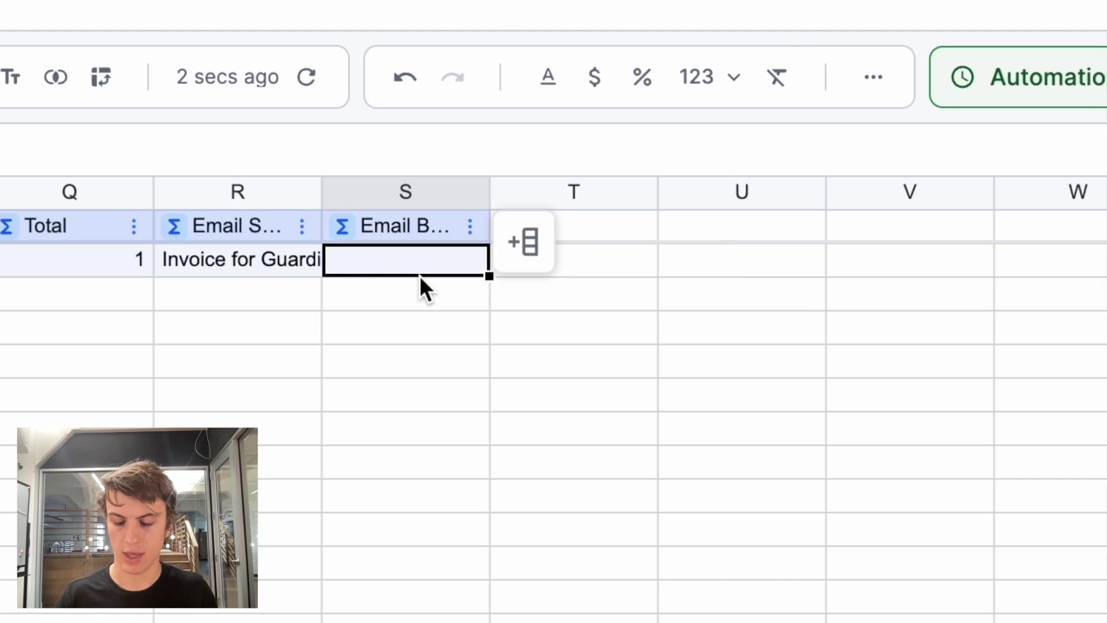
{"action": "type", "text": "=\""}
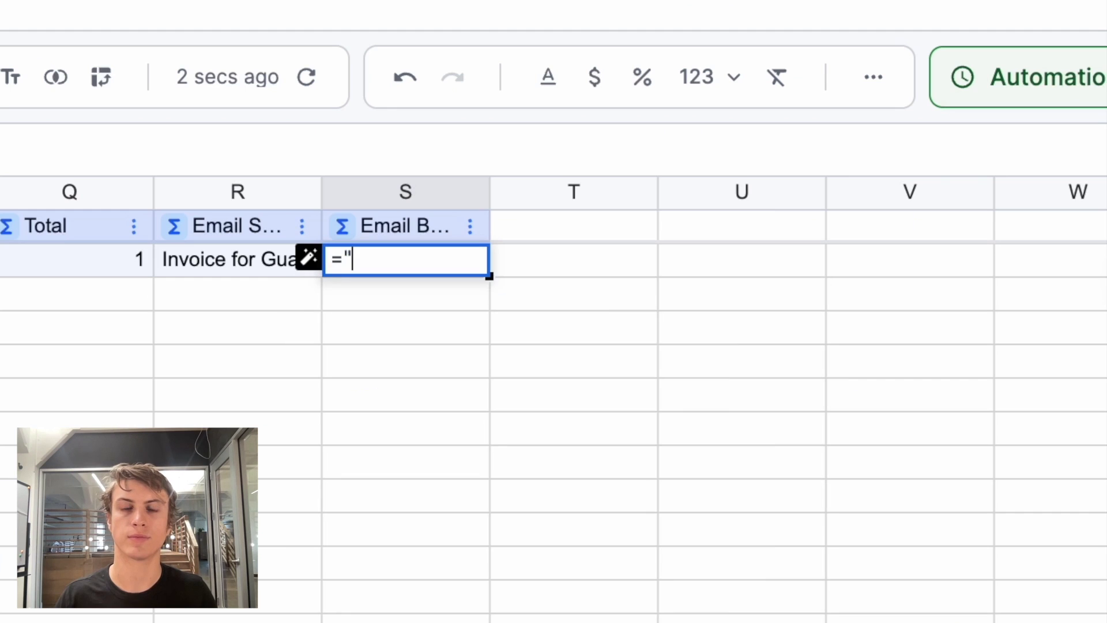
{"action": "type", "text": "Dear Customer"}
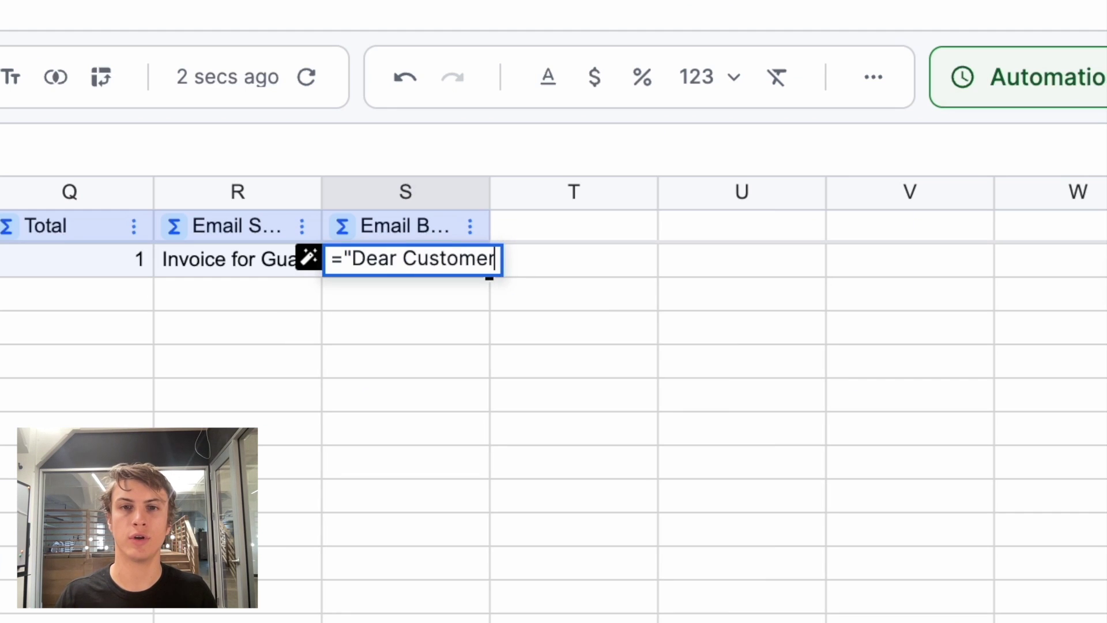
{"action": "key", "text": "BackSpace"}
{"action": "key", "text": "BackSpace"}
{"action": "key", "text": "BackSpace"}
{"action": "key", "text": "BackSpace"}
{"action": "key", "text": "BackSpace"}
{"action": "key", "text": "BackSpace"}
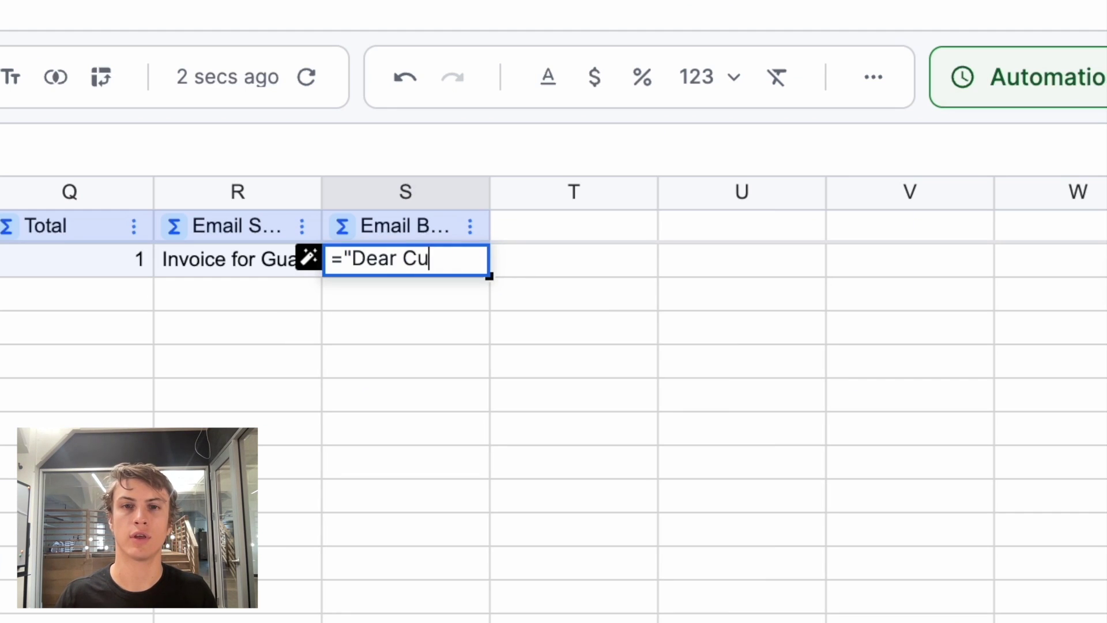
{"action": "key", "text": "BackSpace"}
{"action": "key", "text": "BackSpace"}
{"action": "type", "text": "[@"}
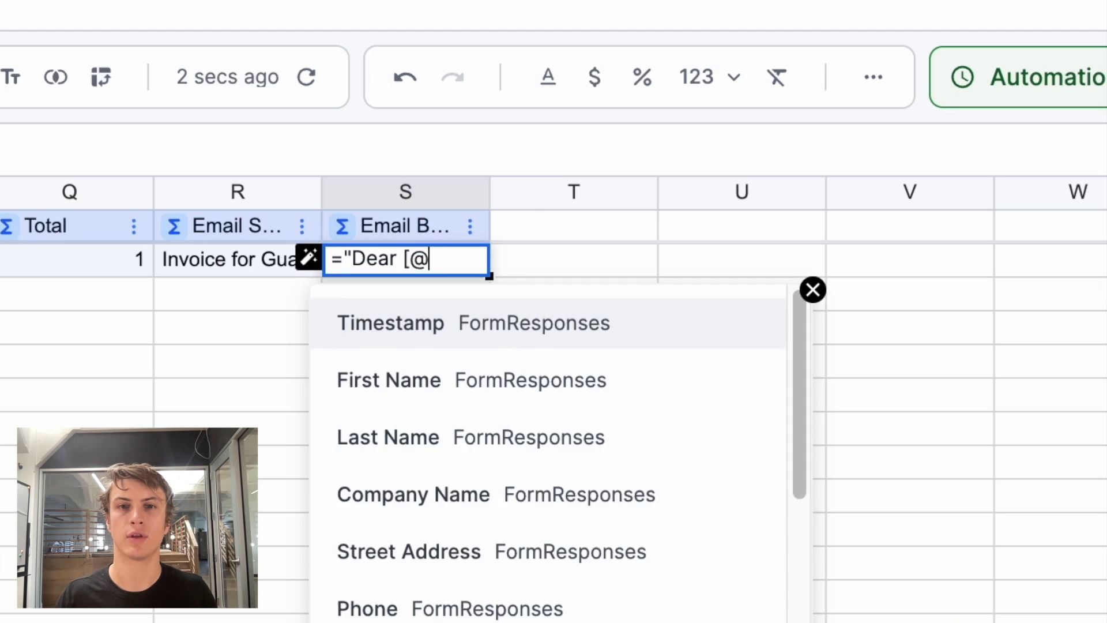
{"action": "type", "text": "com"}
{"action": "key", "text": "Return"}
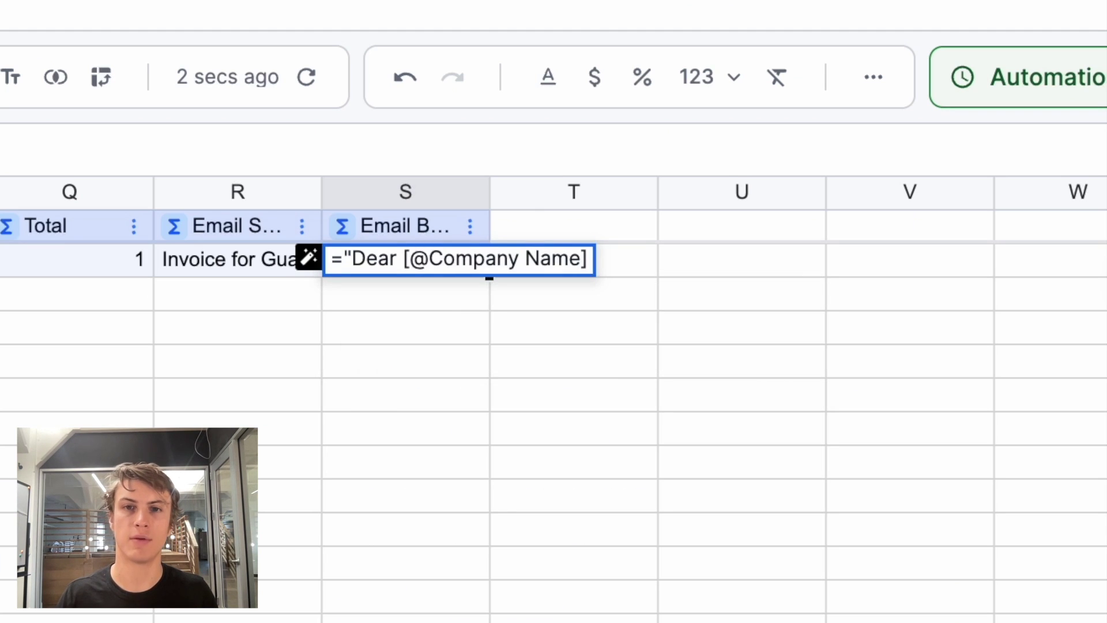
{"action": "type", "text": ","}
- Finish the body with "Please find your invoice attached." and "Best regards, OrgoCorp", then review S2
{"action": "key", "text": "shift+Return"}
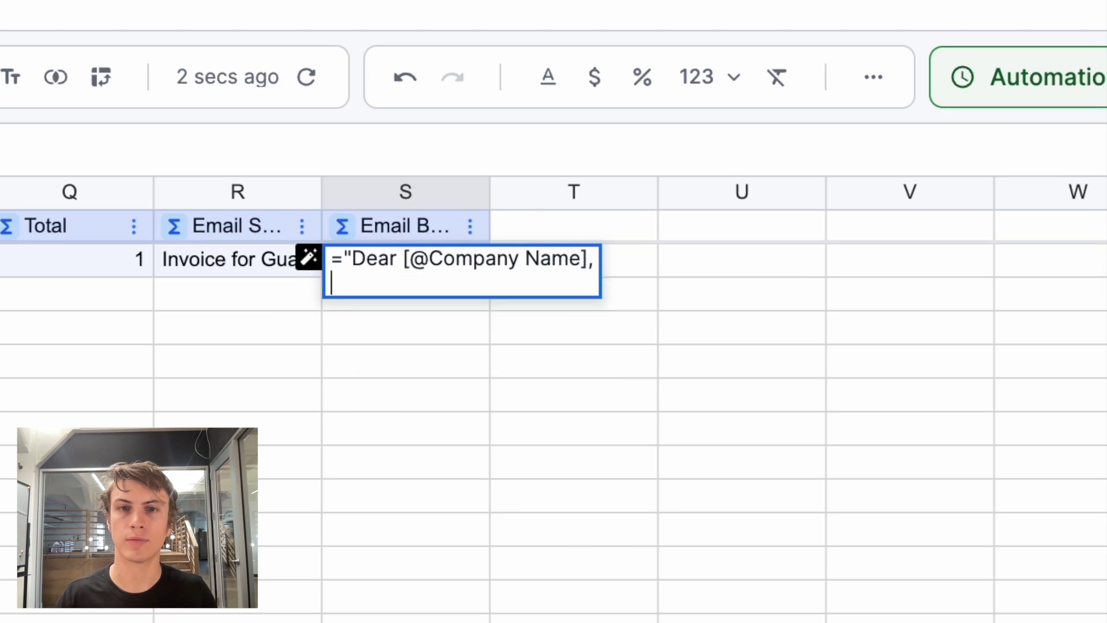
{"action": "key", "text": "shift+Return"}
{"action": "type", "text": "Pleae"}
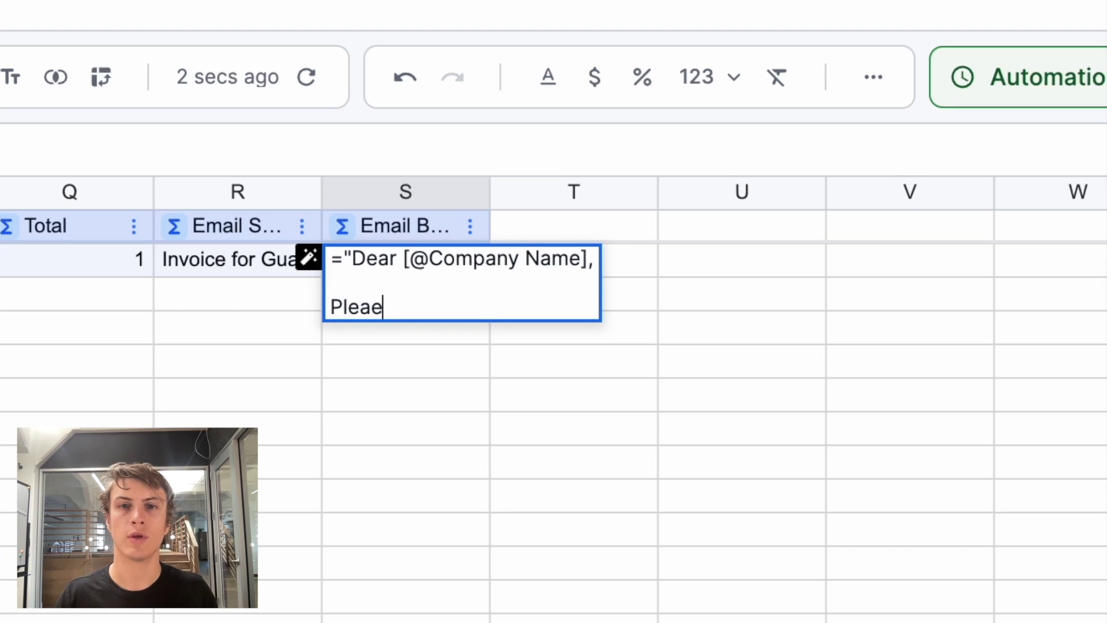
{"action": "key", "text": "BackSpace"}
{"action": "type", "text": "se find y"}
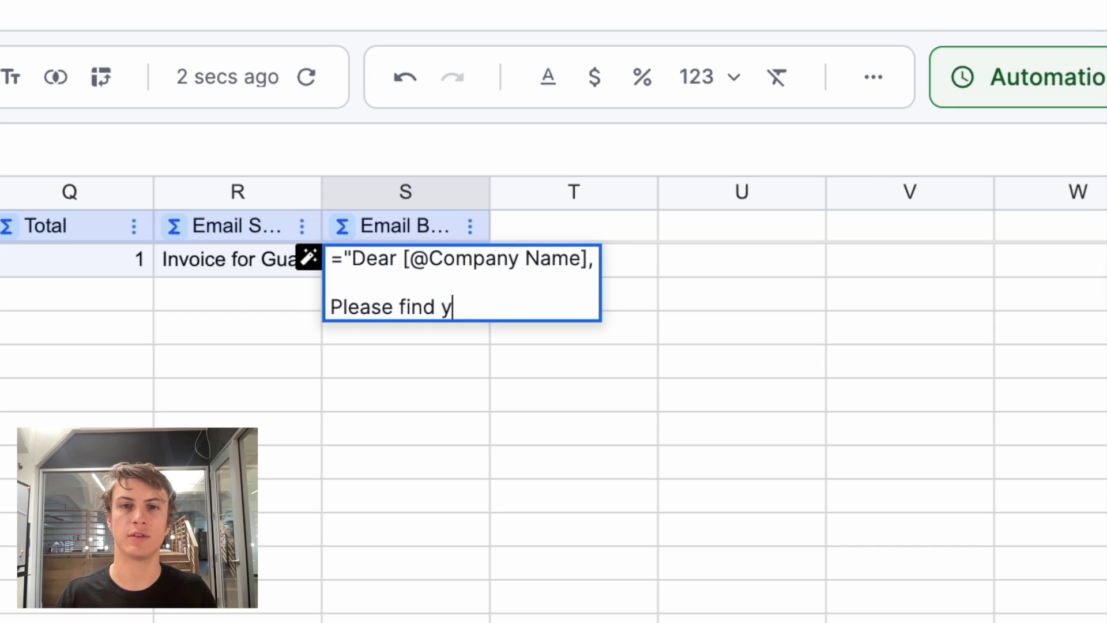
{"action": "type", "text": "our invoice a"}
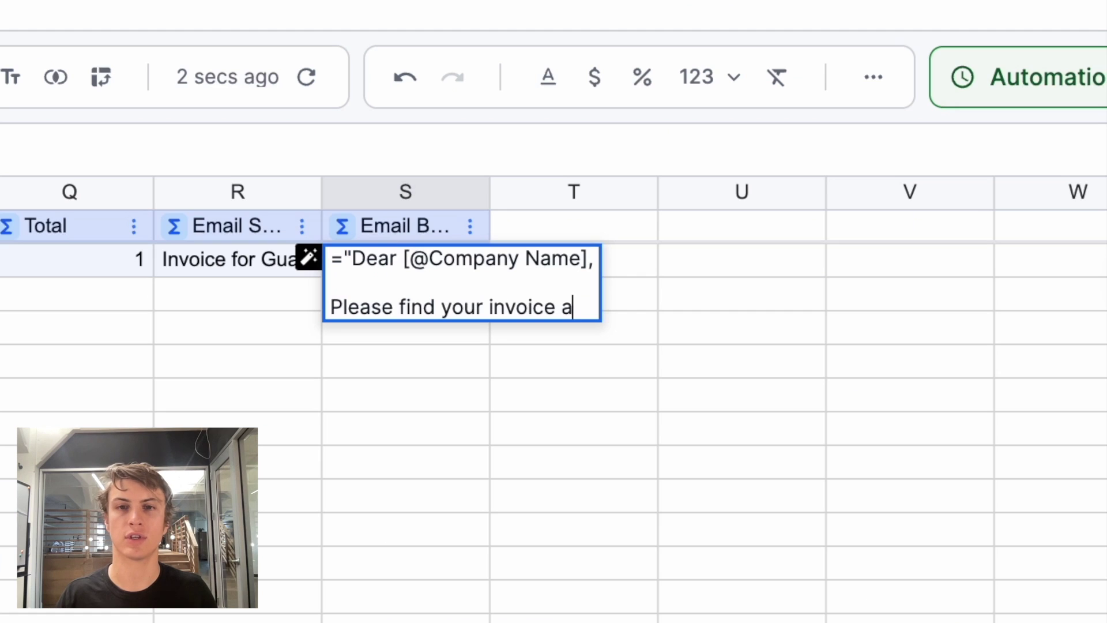
{"action": "type", "text": "ttached."}
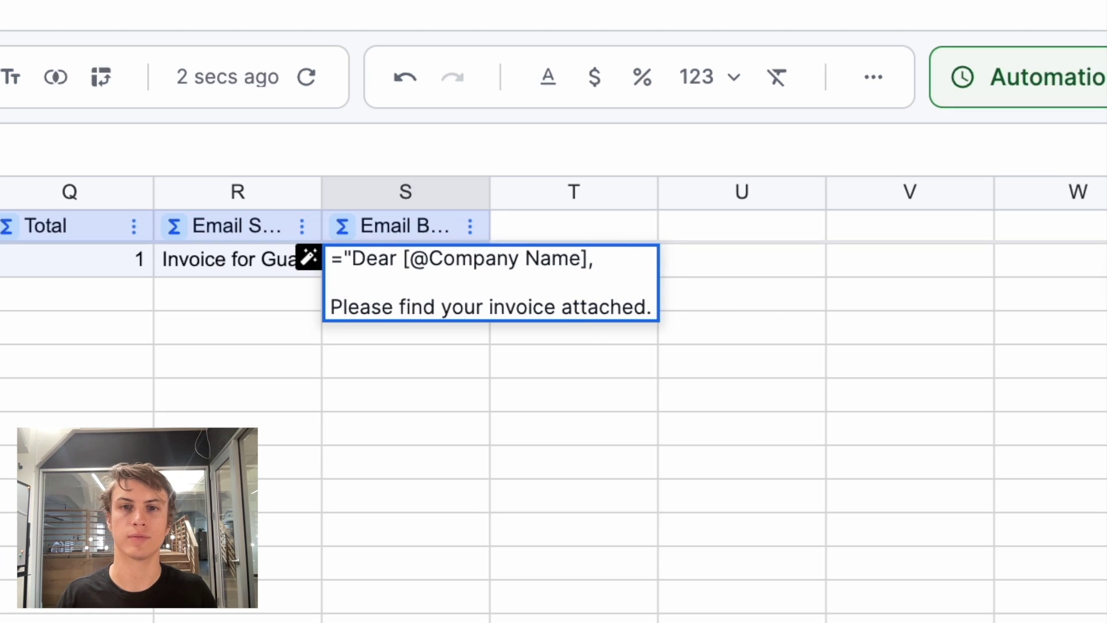
{"action": "key", "text": "shift+Return"}
{"action": "key", "text": "shift+Return"}
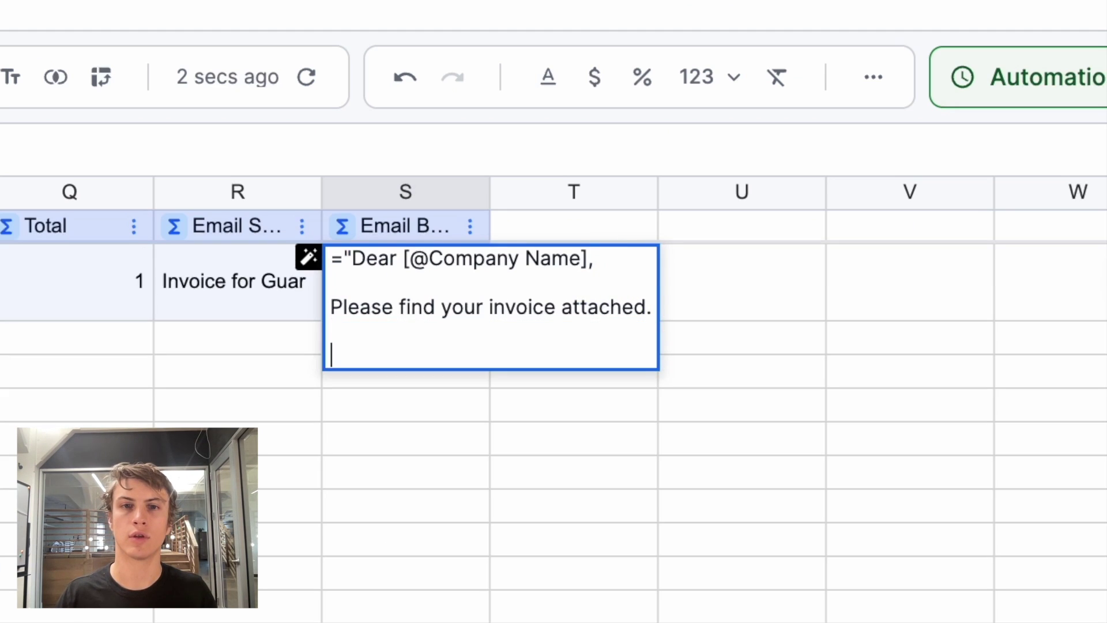
{"action": "type", "text": "Best regards"}
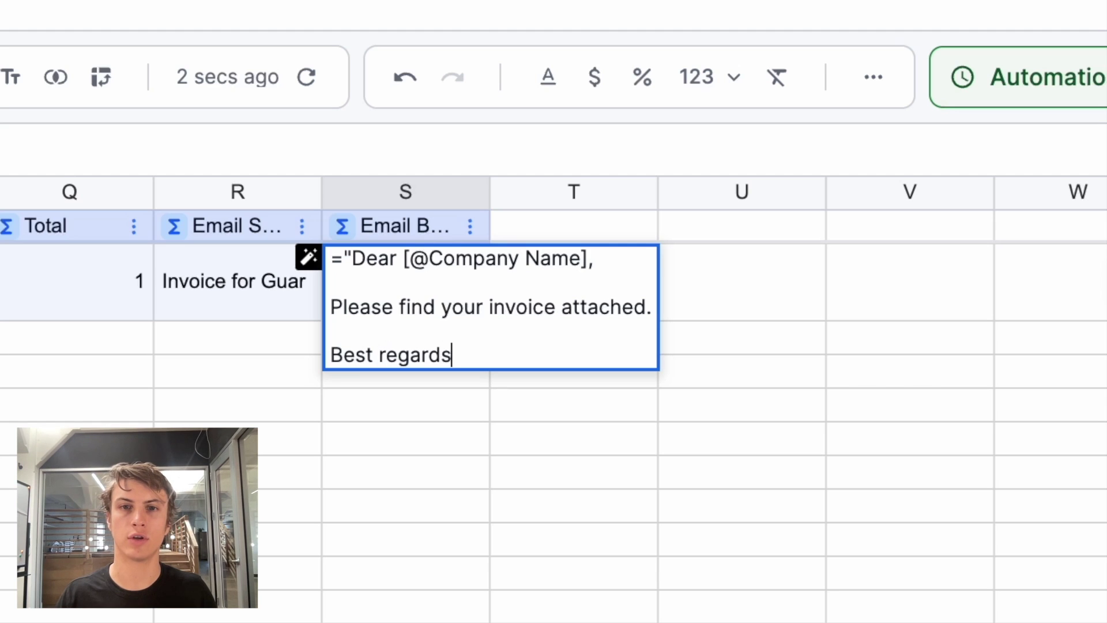
{"action": "type", "text": ","}
{"action": "key", "text": "shift+Return"}
{"action": "type", "text": "Orgo"}
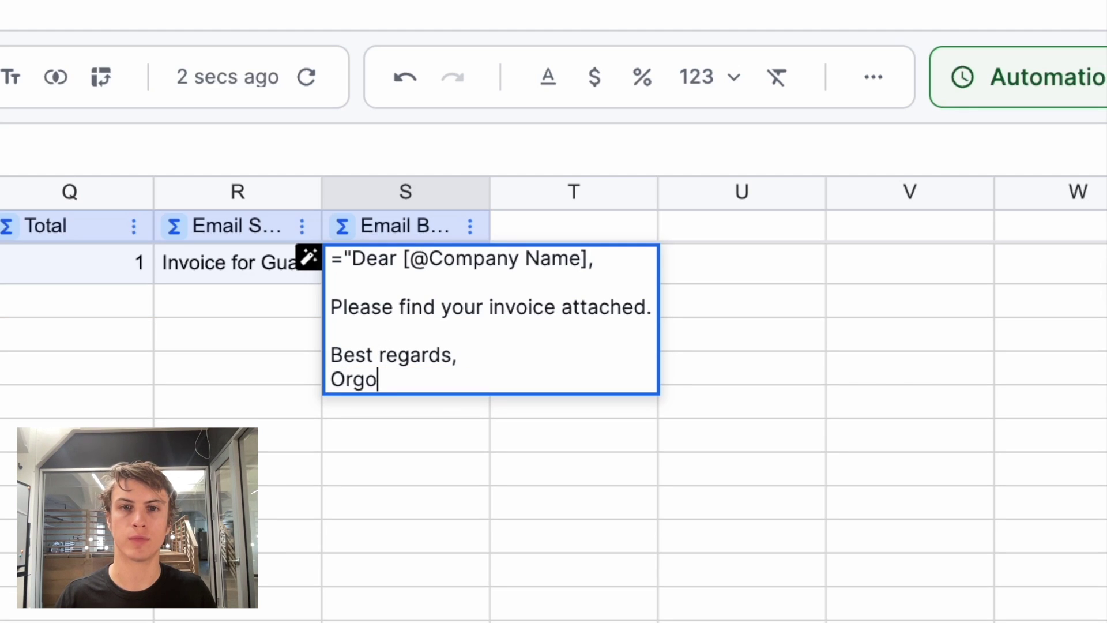
{"action": "type", "text": "Corp\""}
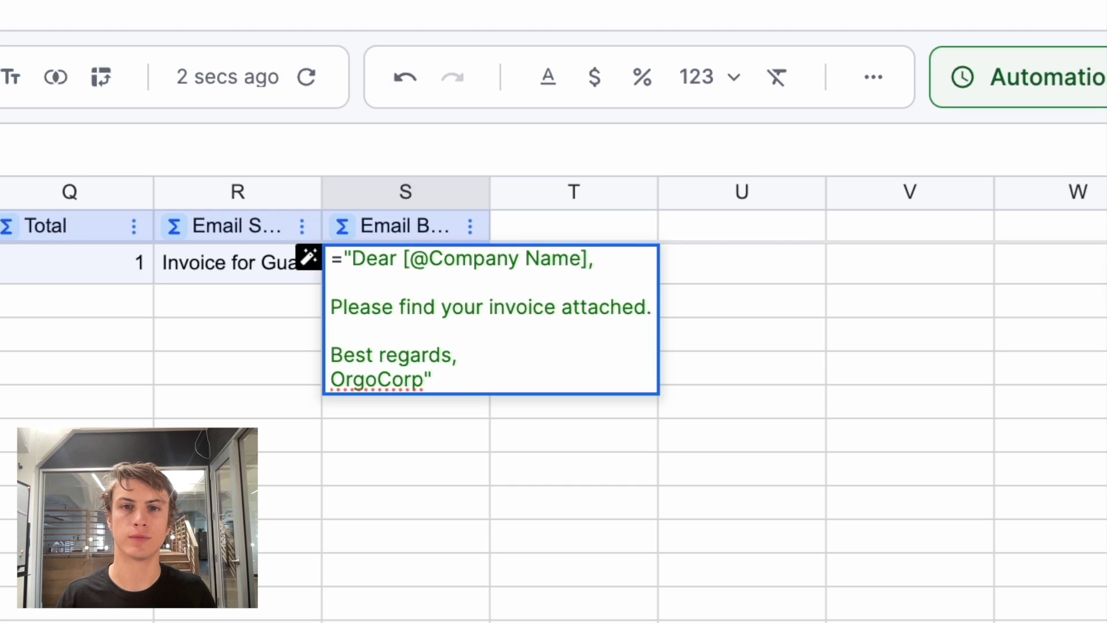
{"action": "key", "text": "Return"}
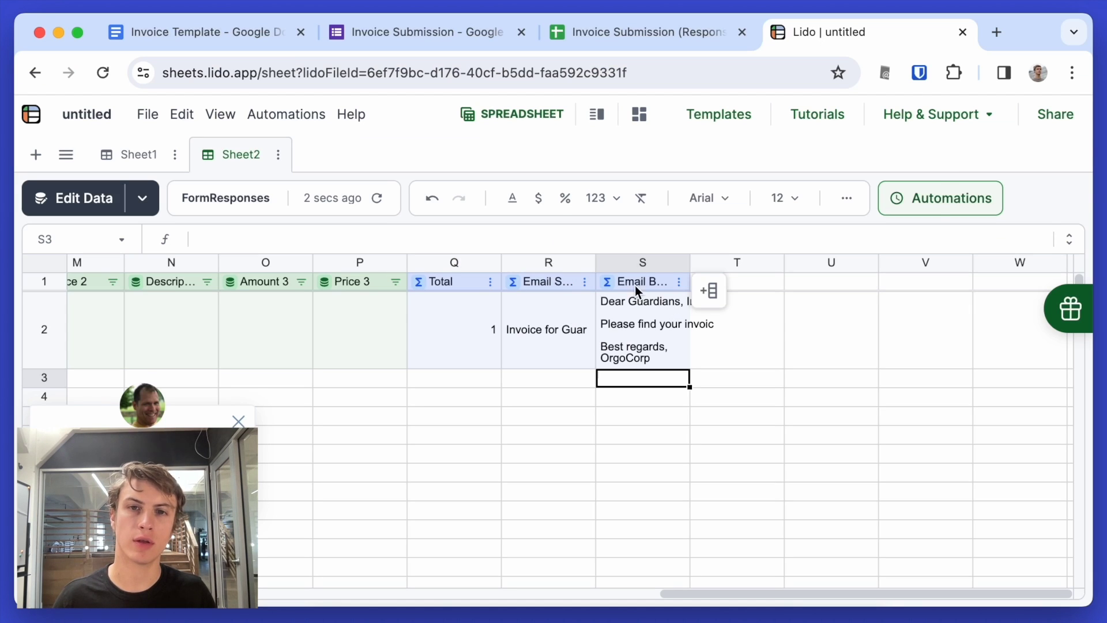
{"action": "left_click", "coordinate": [643, 332]}
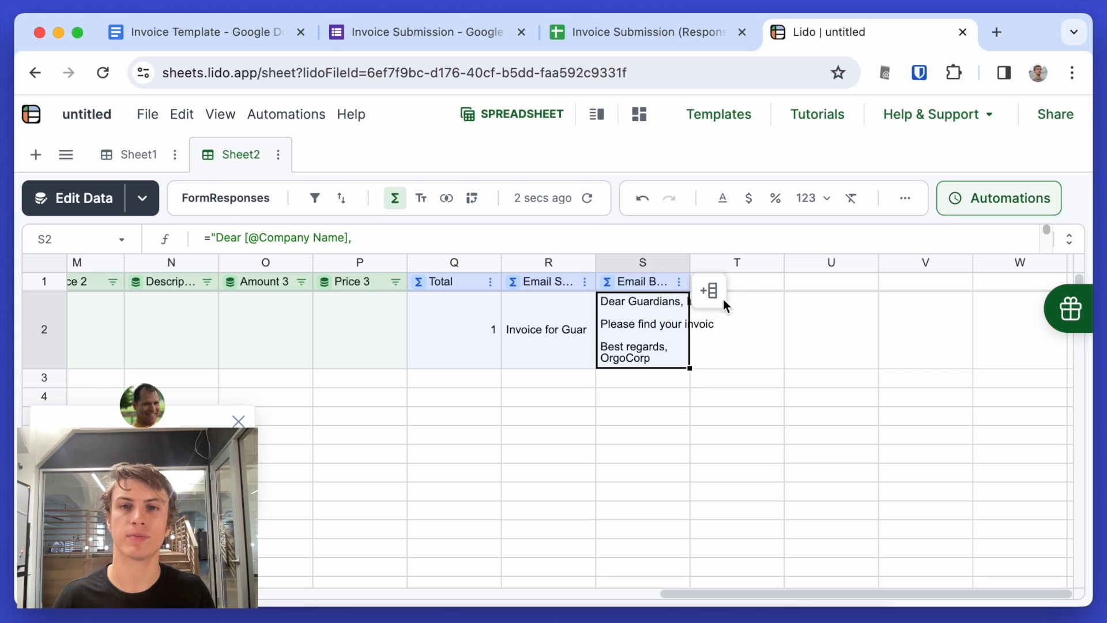
- Make T a computed Generate PDF column starting CREATEPDF with the Google Drive credential
{"action": "left_click", "coordinate": [760, 284]}
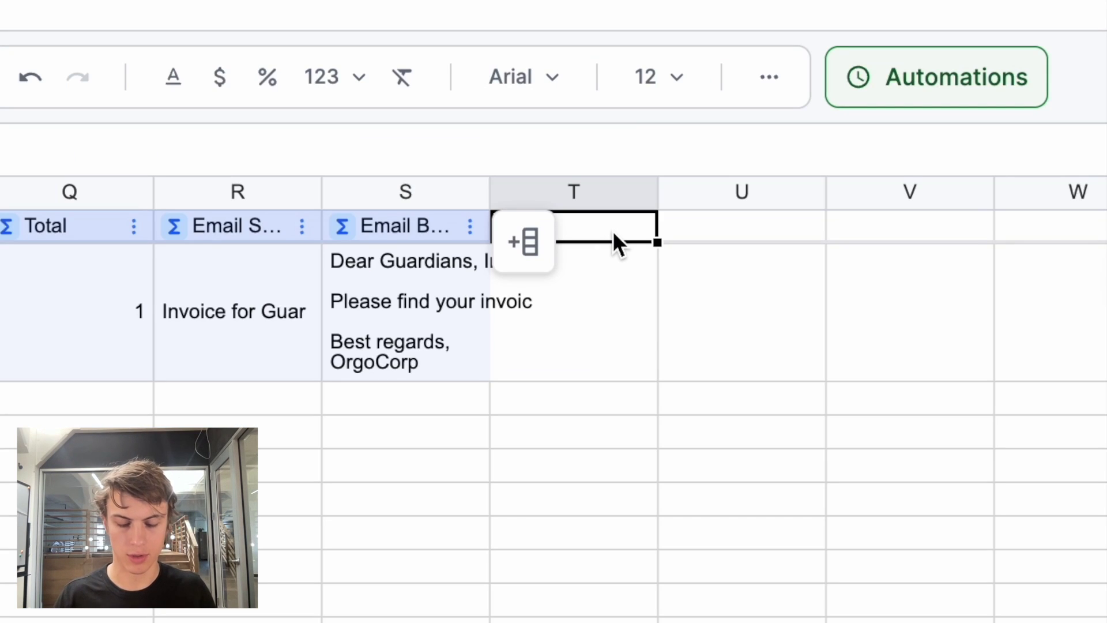
{"action": "type", "text": "Generate PDF"}
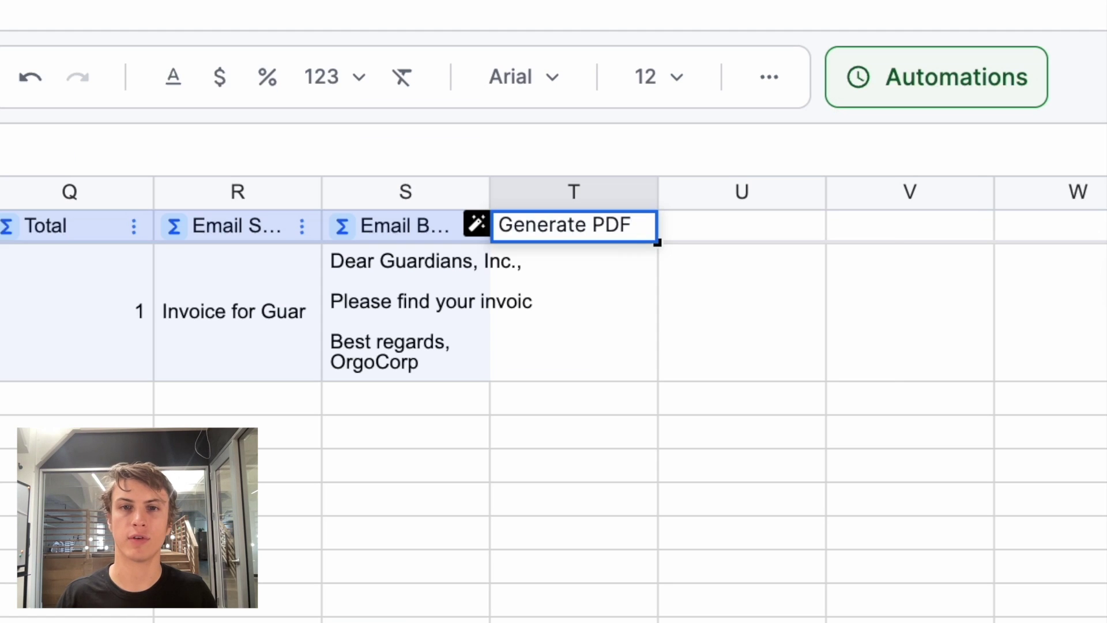
{"action": "key", "text": "Return"}
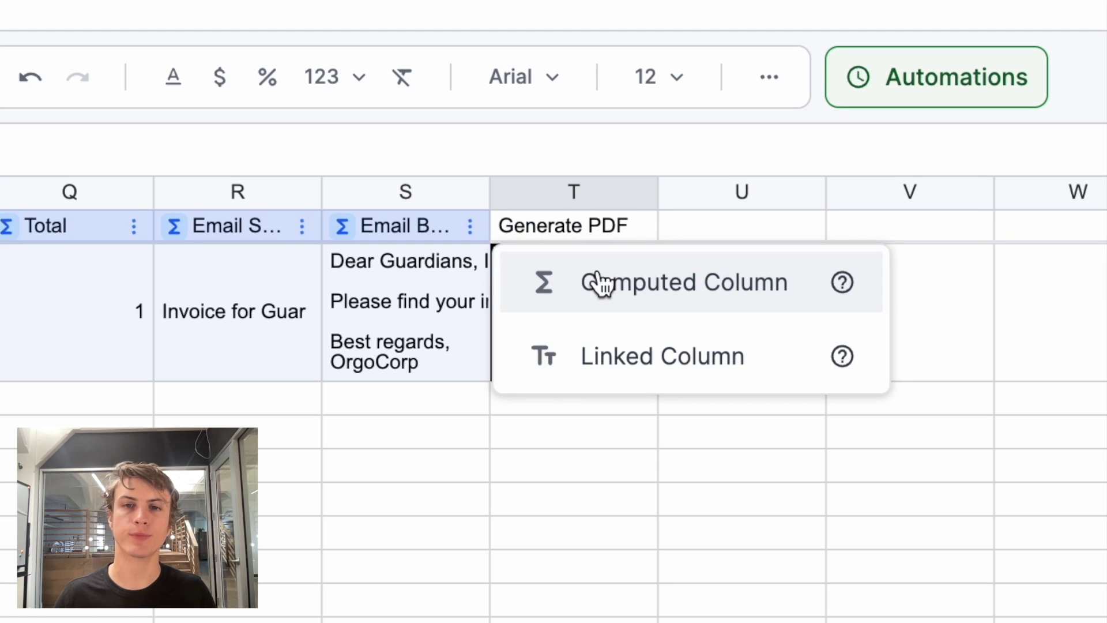
{"action": "left_click", "coordinate": [597, 282]}
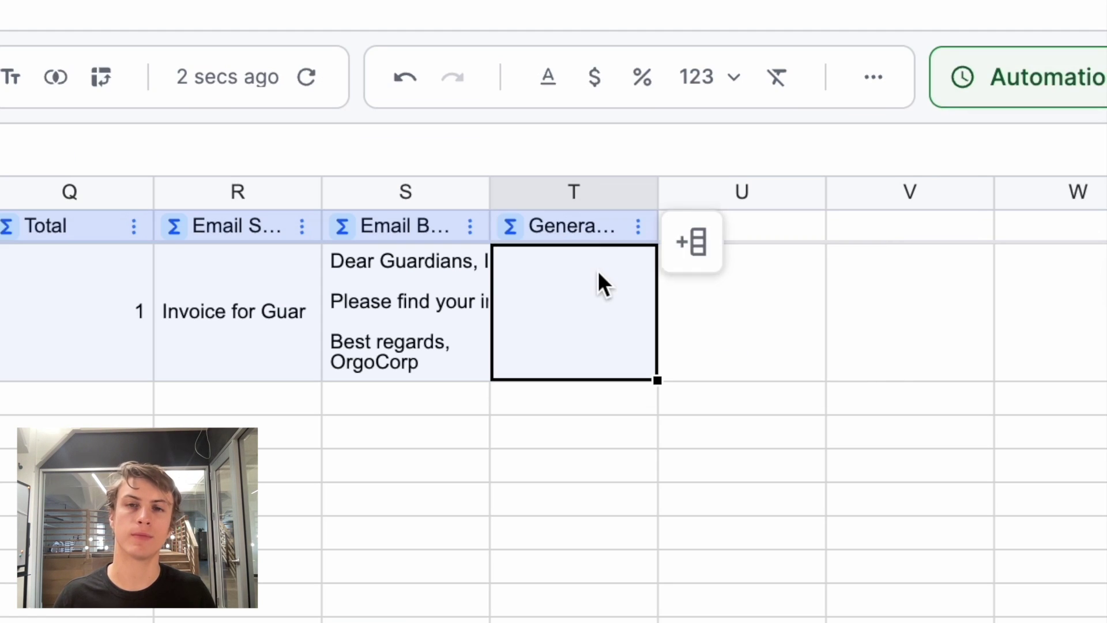
{"action": "type", "text": "=CRE"}
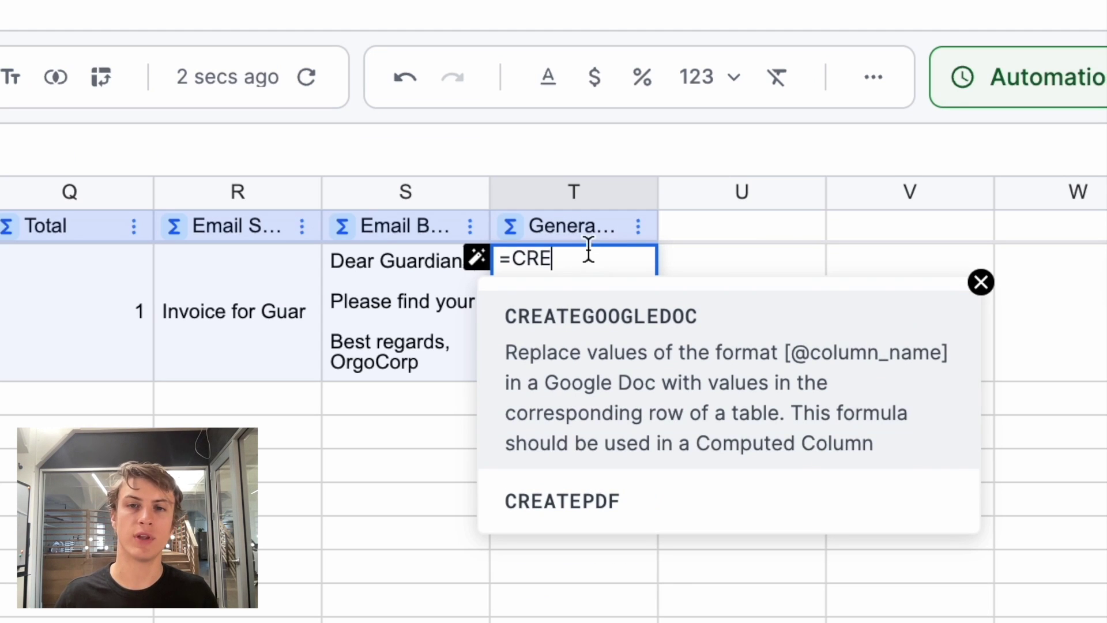
{"action": "left_click", "coordinate": [589, 533]}
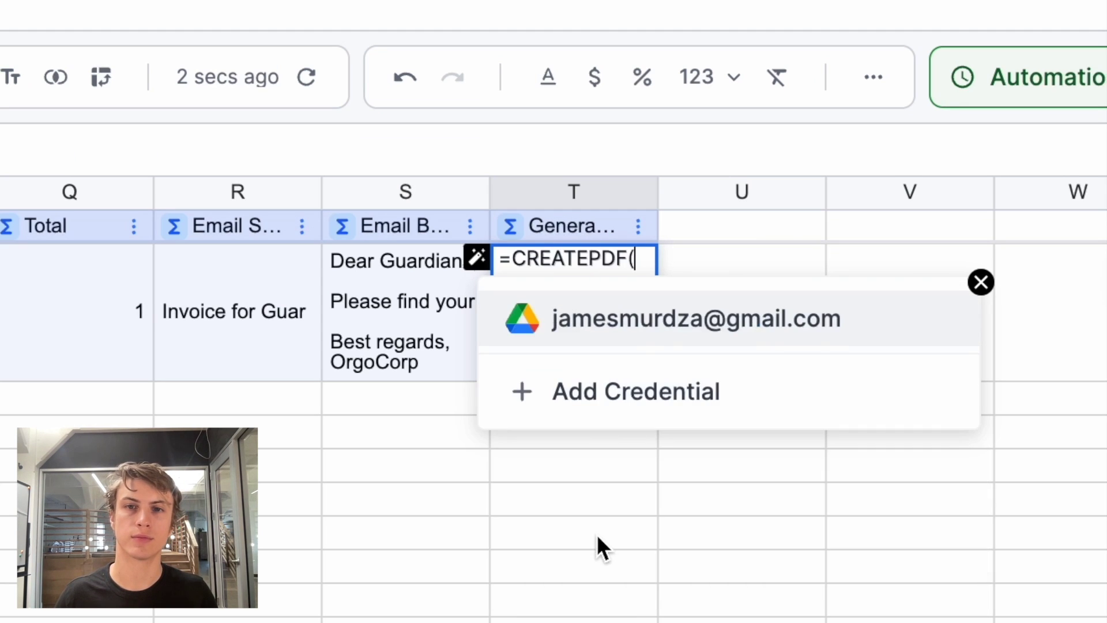
{"action": "left_click", "coordinate": [618, 333]}
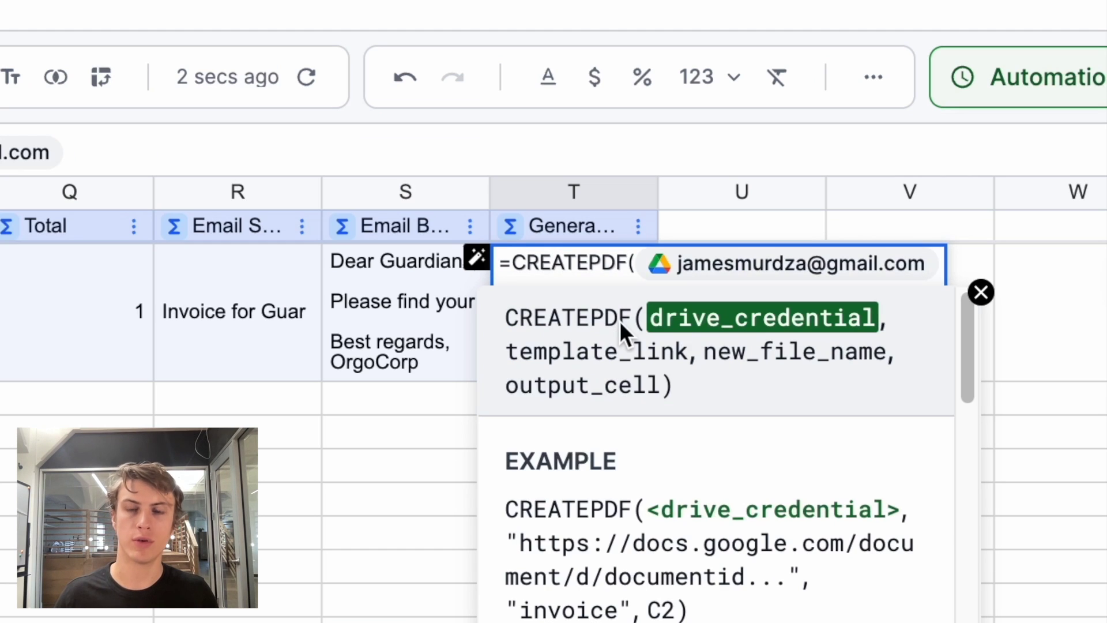
{"action": "type", "text": ","}
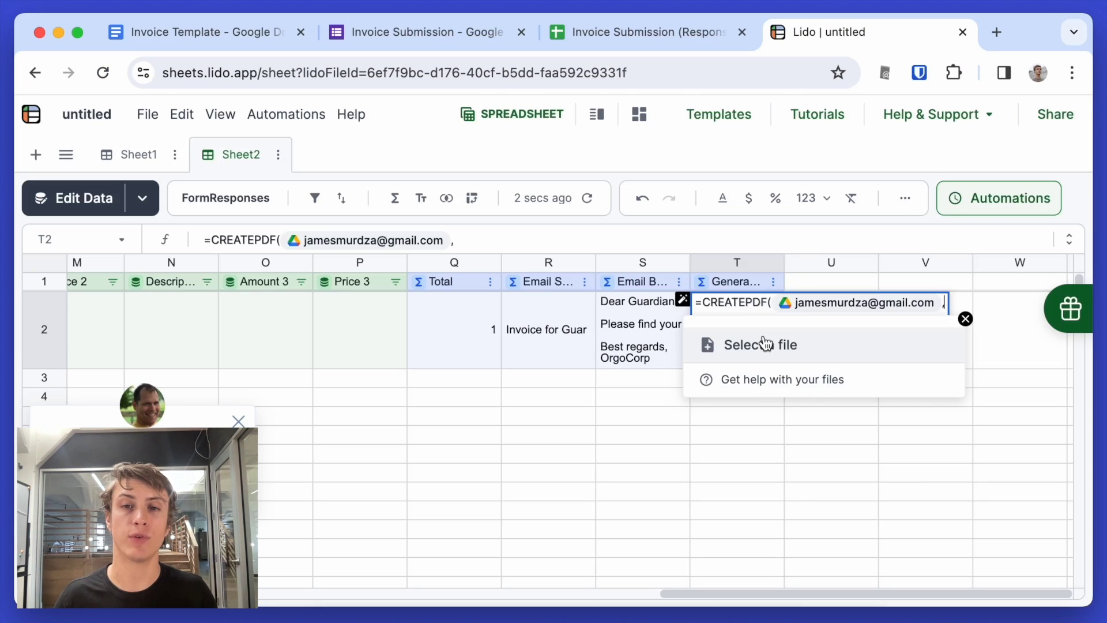
{"action": "left_click", "coordinate": [623, 332]}
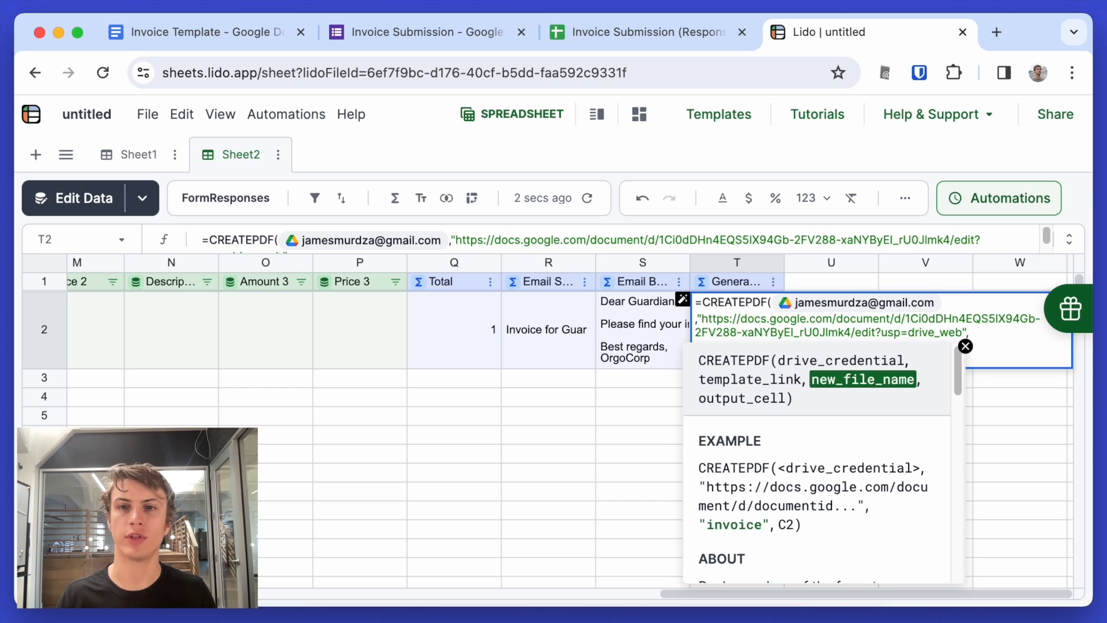
{"action": "type", "text": "\""}
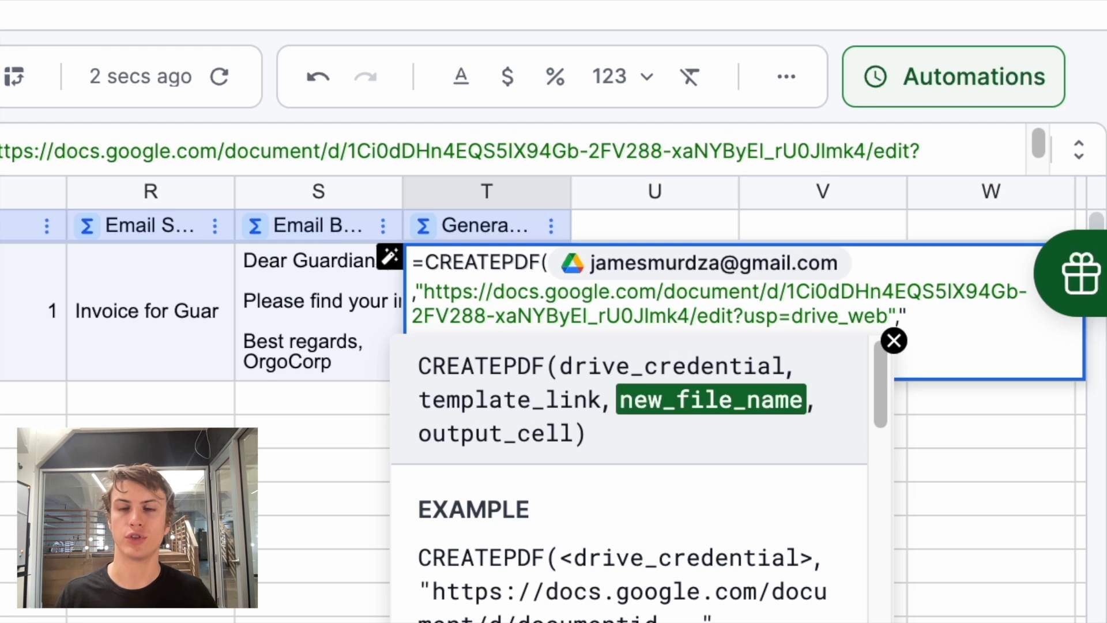
{"action": "type", "text": "["}
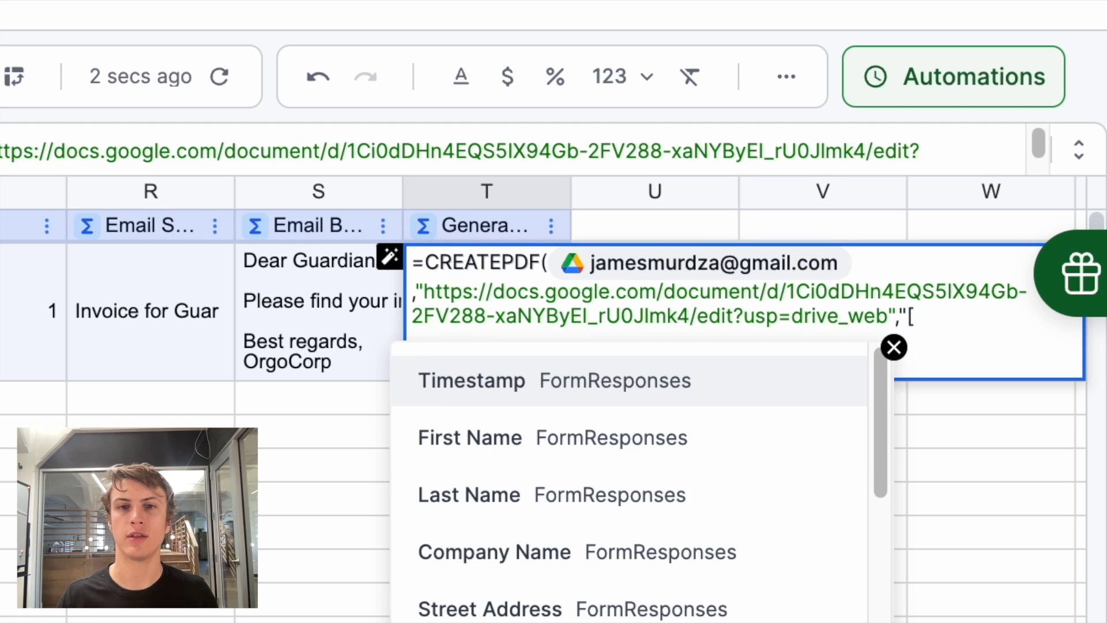
{"action": "left_click", "coordinate": [558, 555]}
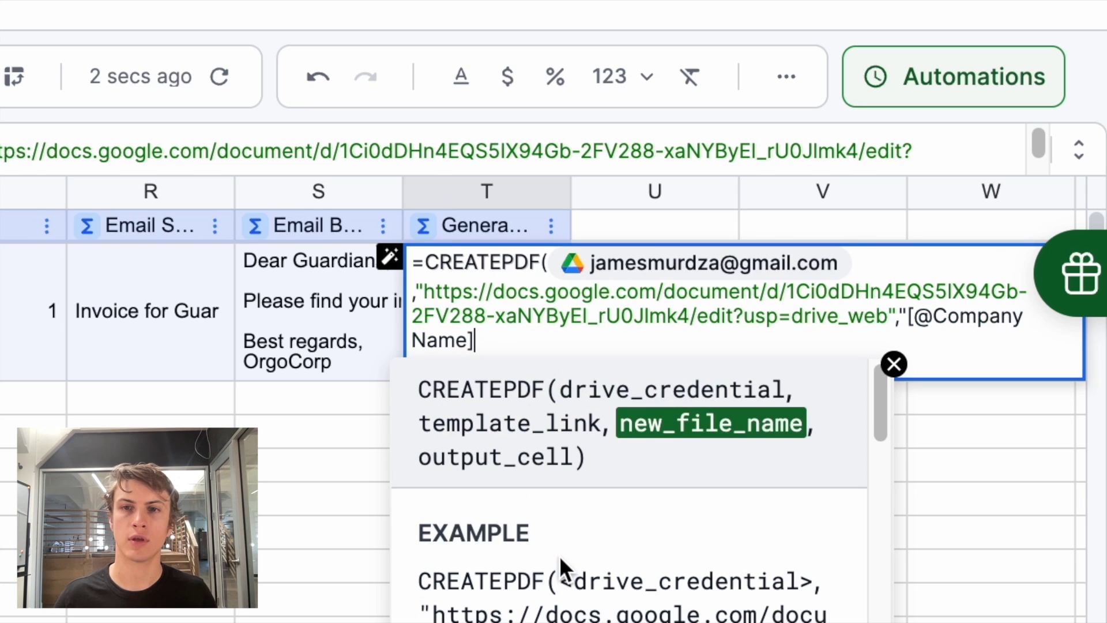
{"action": "type", "text": "In"}
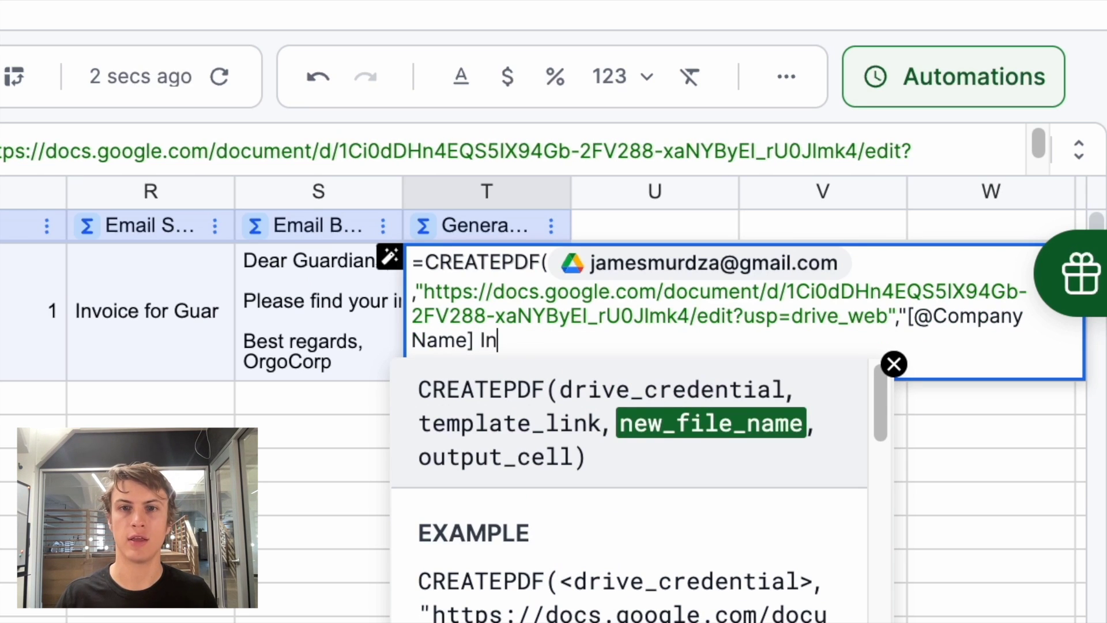
{"action": "type", "text": "voice\","}
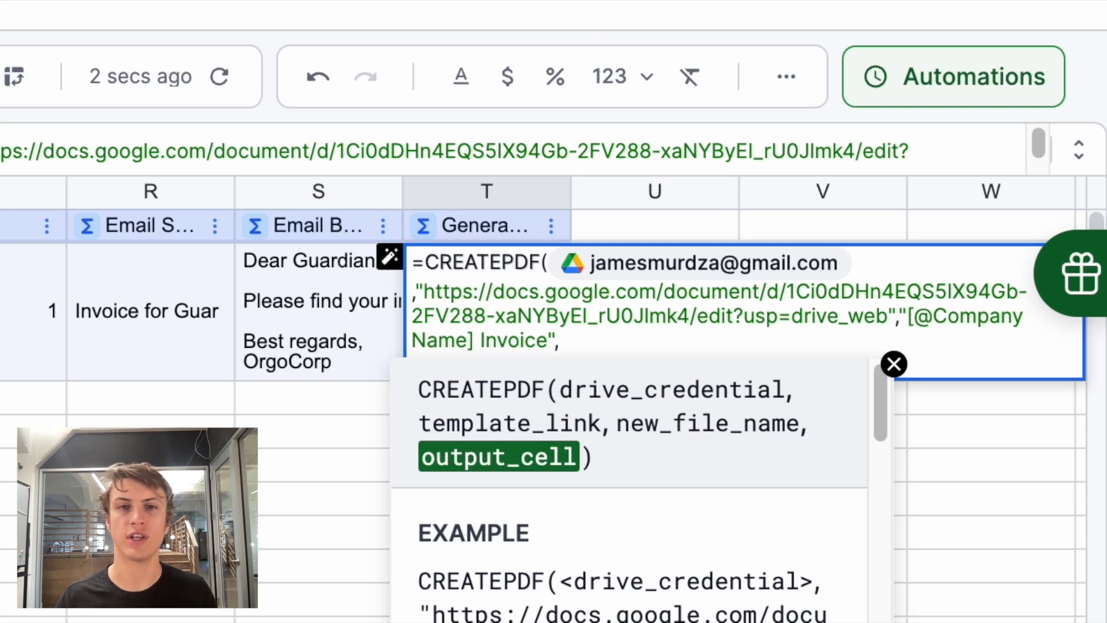
{"action": "type", "text": "U"}
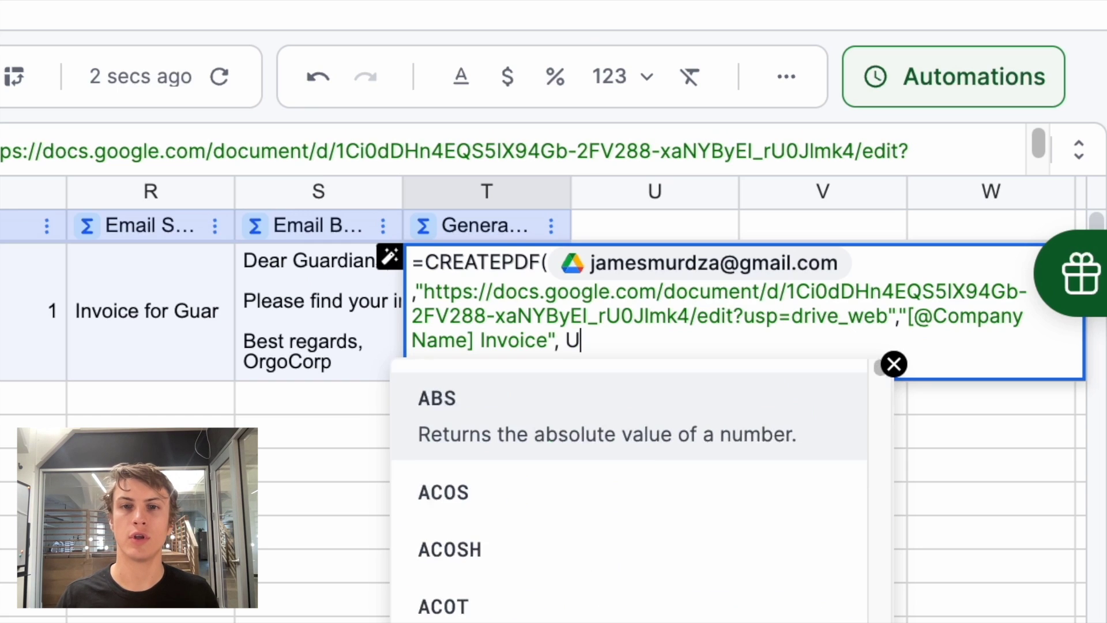
{"action": "type", "text": "2)"}
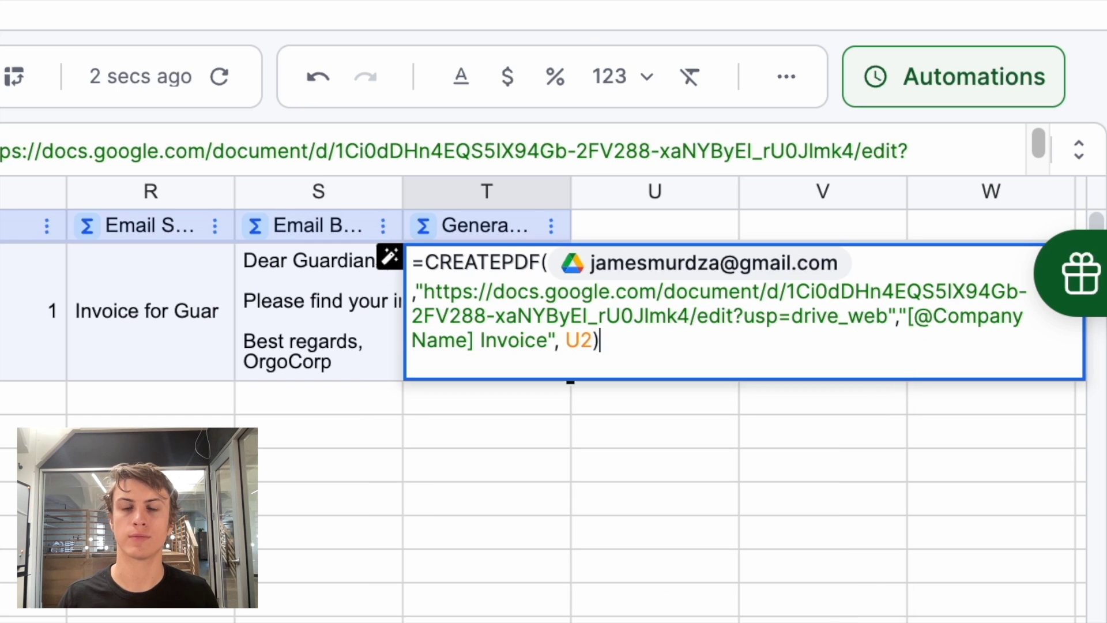
{"action": "key", "text": "Return"}
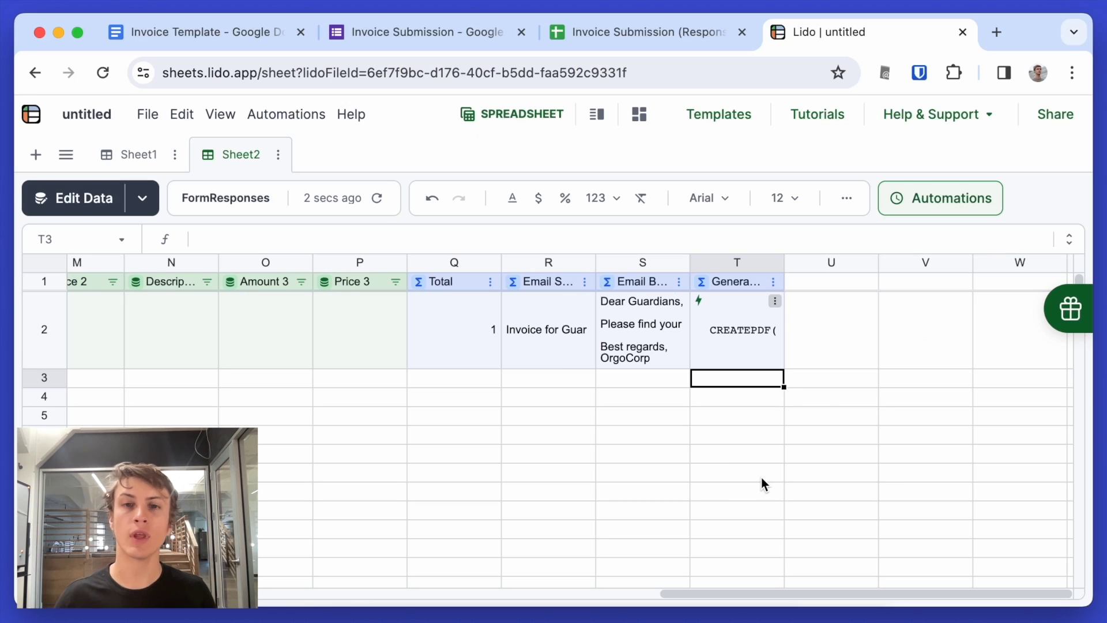
{"action": "right_click", "coordinate": [733, 343]}
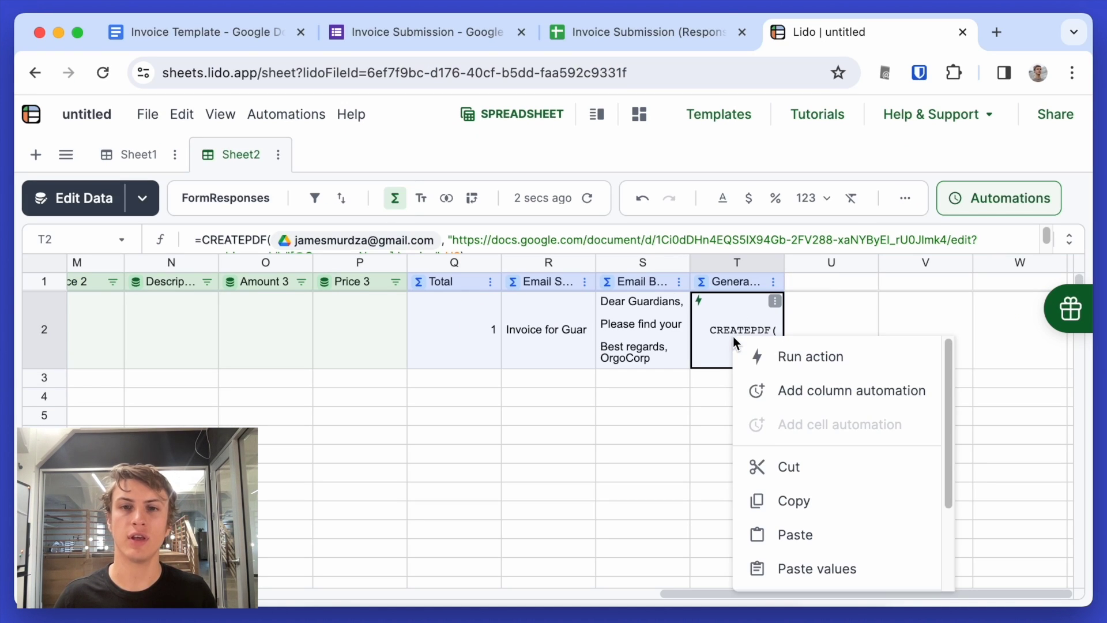
{"action": "left_click", "coordinate": [792, 361]}
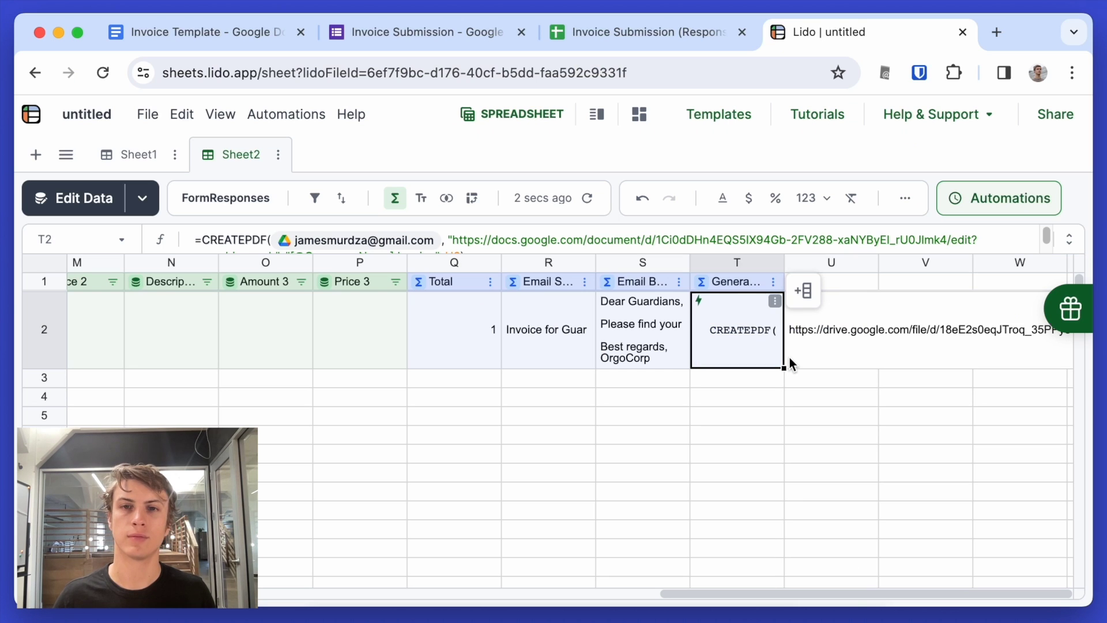
{"action": "left_click", "coordinate": [819, 344]}
{"action": "key", "text": "ctrl+c"}
{"action": "key", "text": "ctrl+t"}
{"action": "key", "text": "ctrl+v"}
{"action": "key", "text": "Return"}
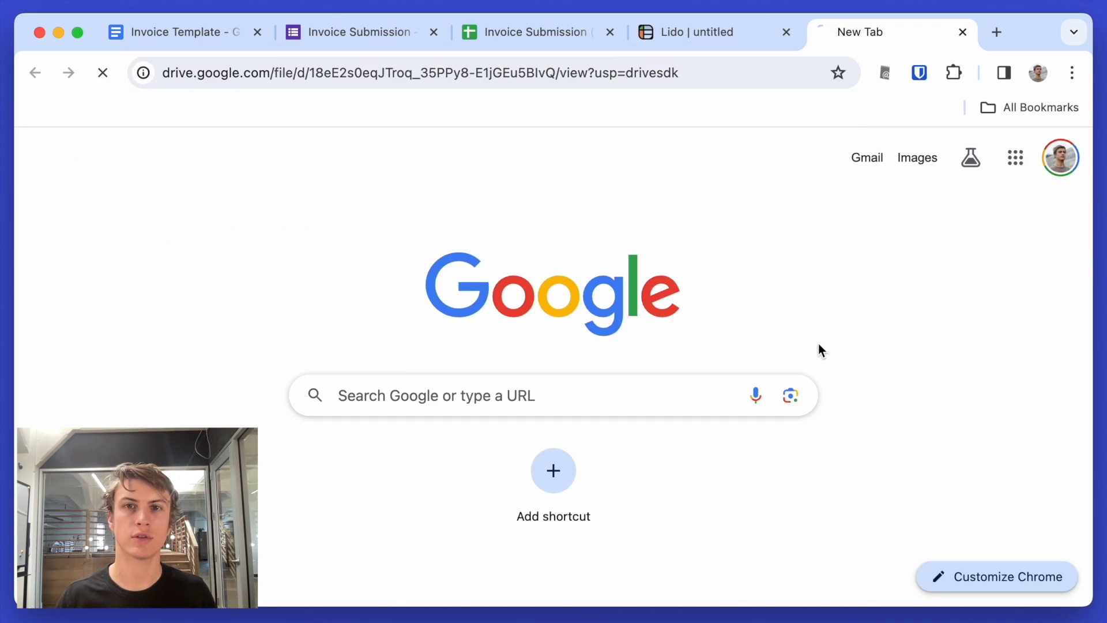
{"action": "scroll", "coordinate": [791, 376], "scroll_direction": "down", "scroll_amount": 5}
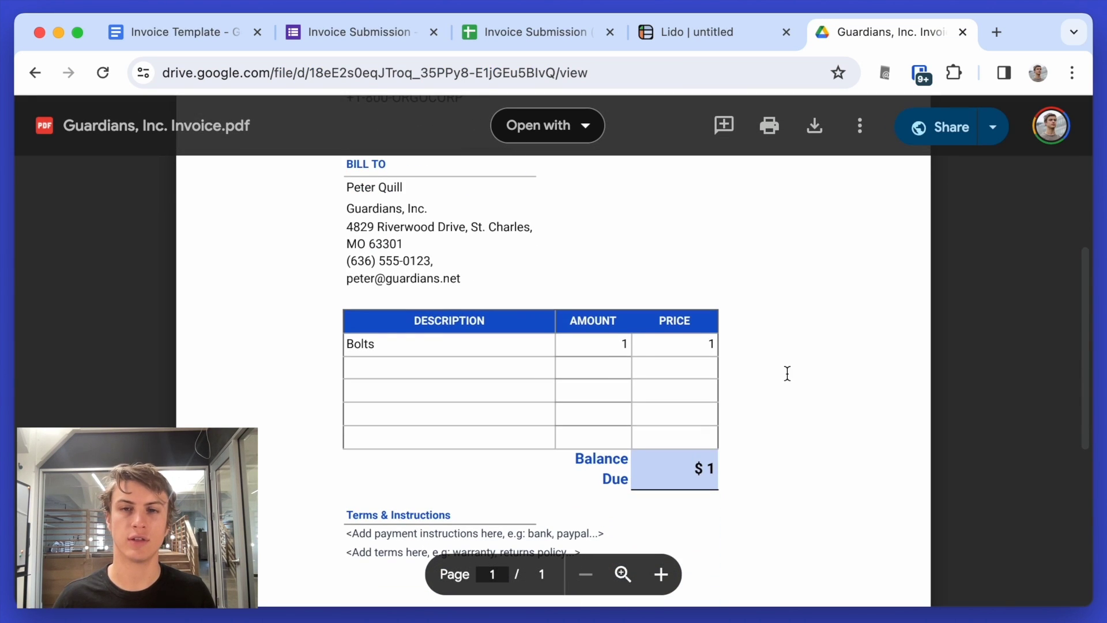
{"action": "key", "text": "ctrl+w"}
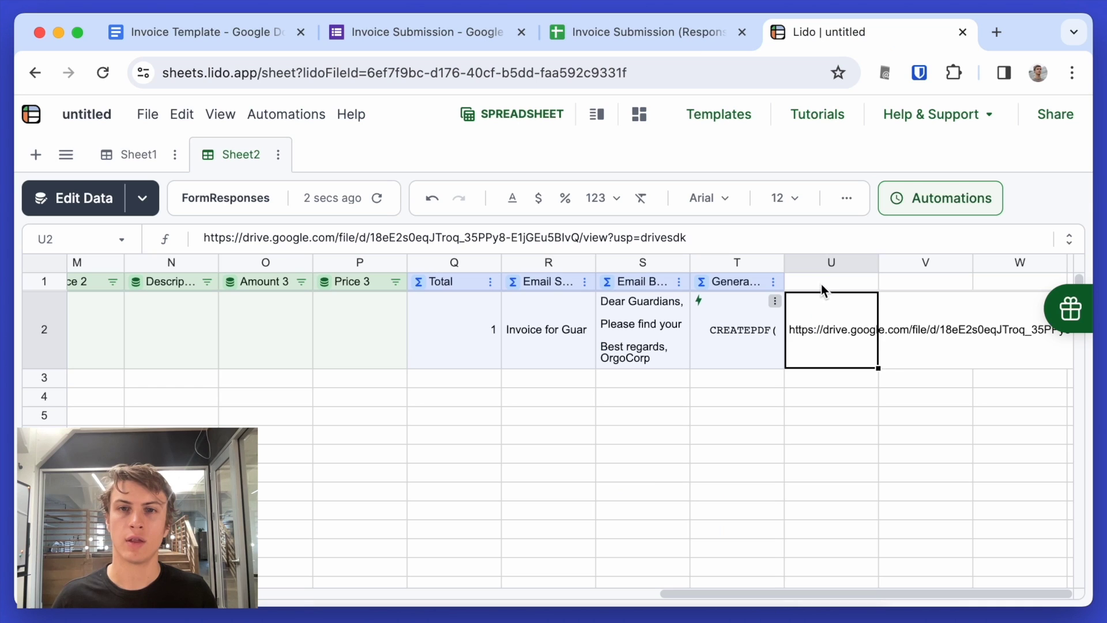
- Name header U1 'Invoice PDF' and make it a Linked Column for the generated PDF link
{"action": "key", "text": "ctrl+c"}
{"action": "left_click", "coordinate": [821, 284]}
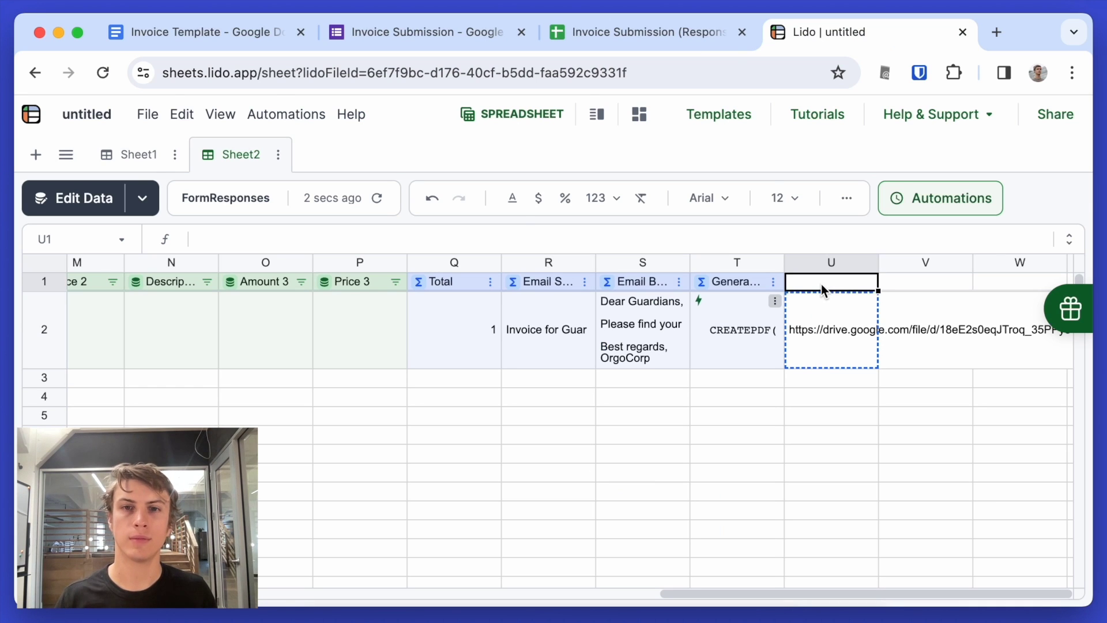
{"action": "type", "text": "Inv"}
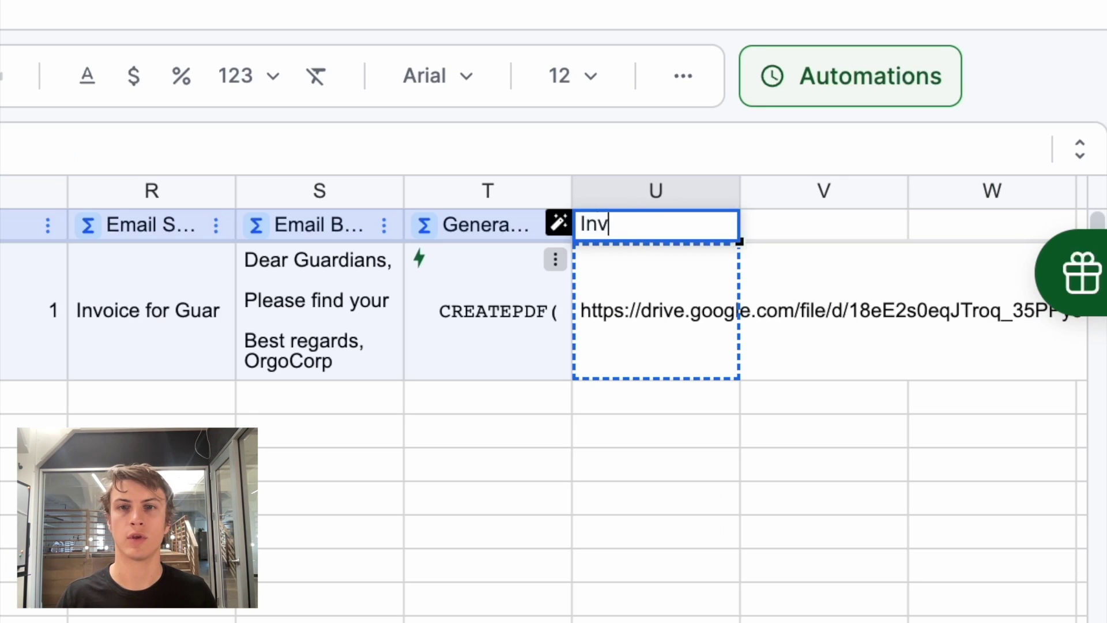
{"action": "type", "text": "oice PDF"}
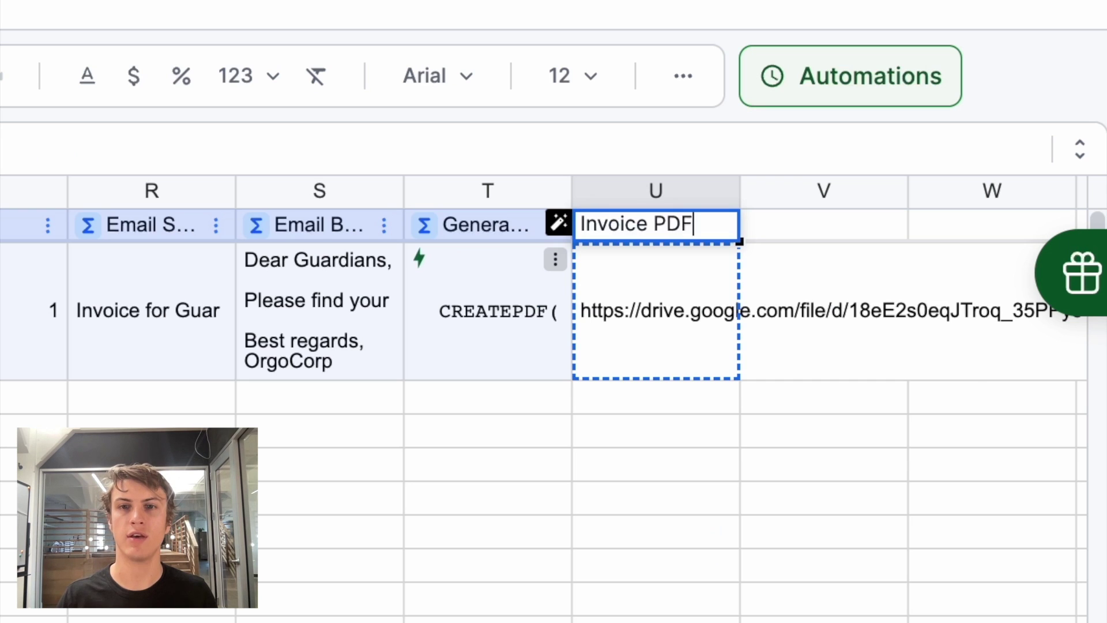
{"action": "key", "text": "Return"}
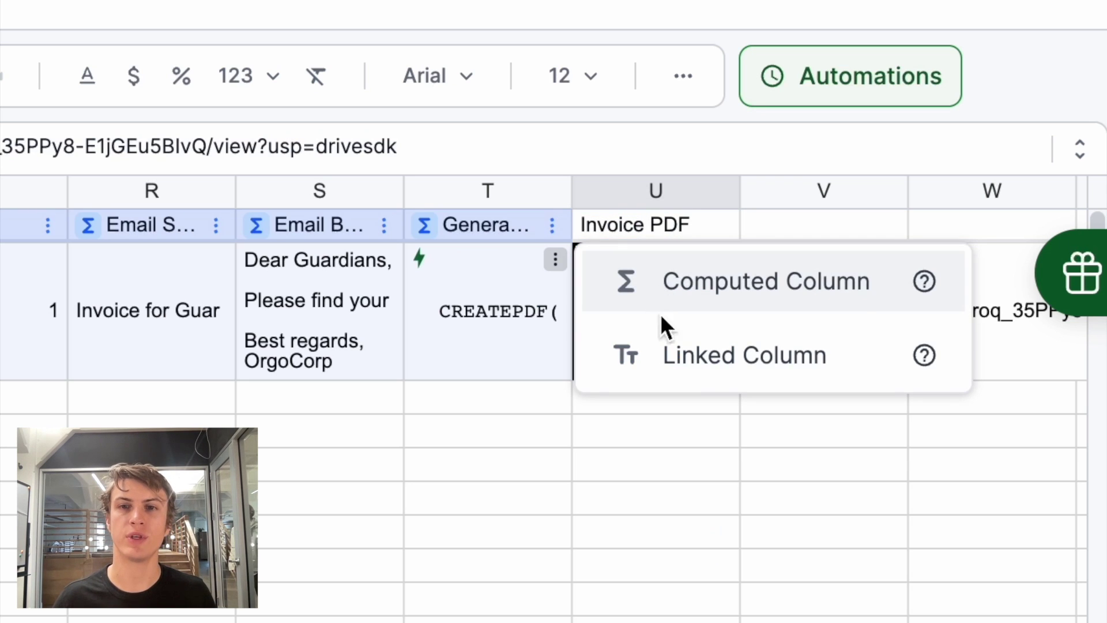
{"action": "left_click", "coordinate": [662, 354]}
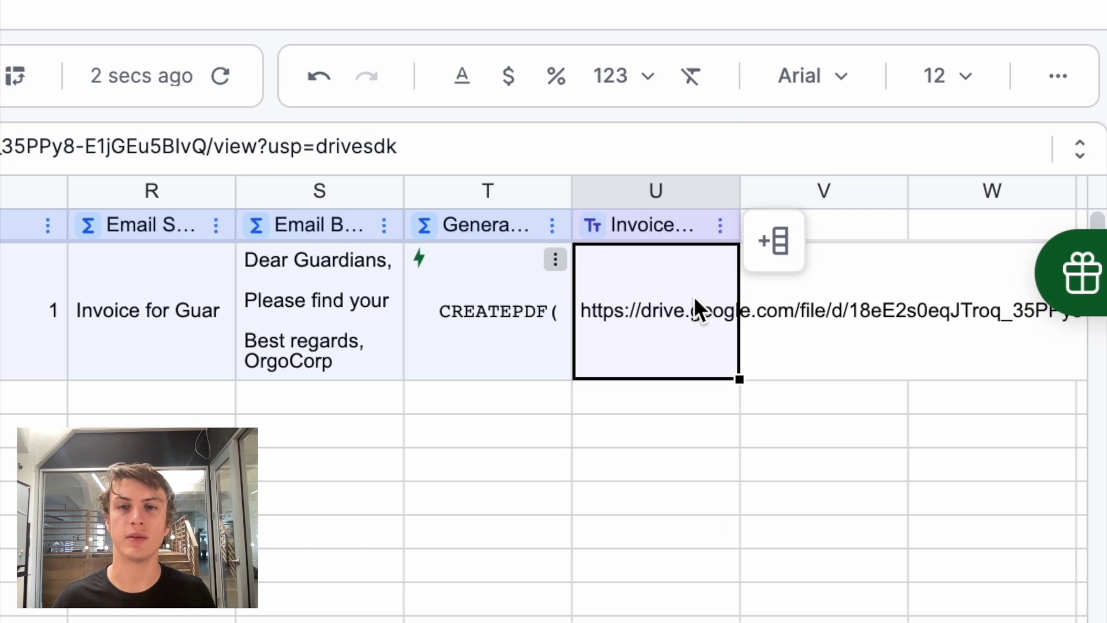
- Head column V 'Send Email' and make it a computed column
{"action": "key", "text": "ctrl+c"}
{"action": "left_click", "coordinate": [807, 233]}
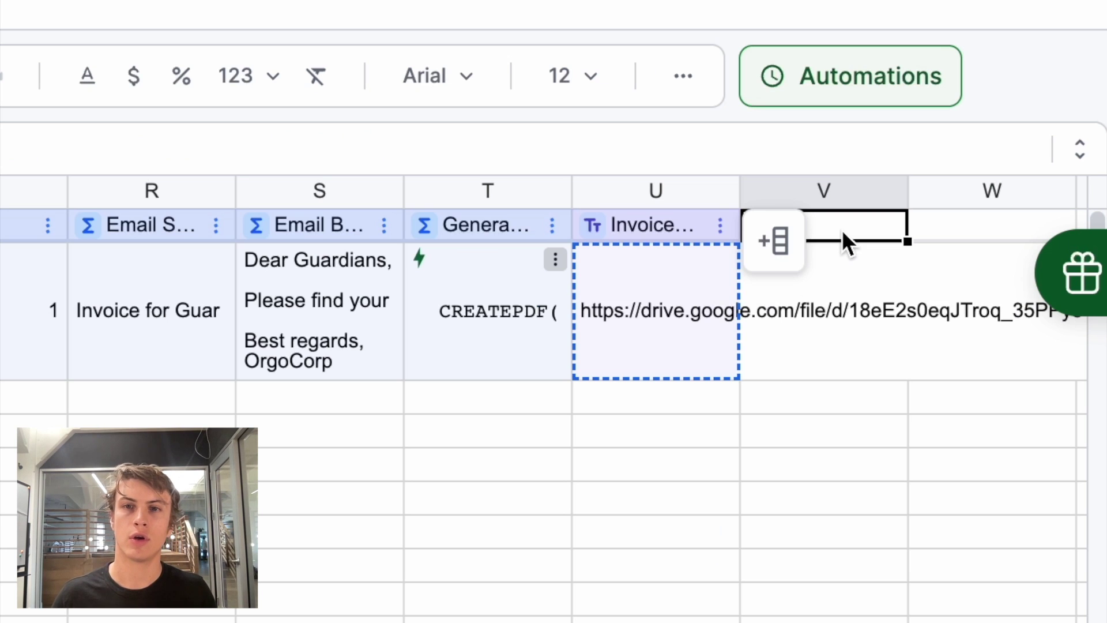
{"action": "type", "text": "Send Em"}
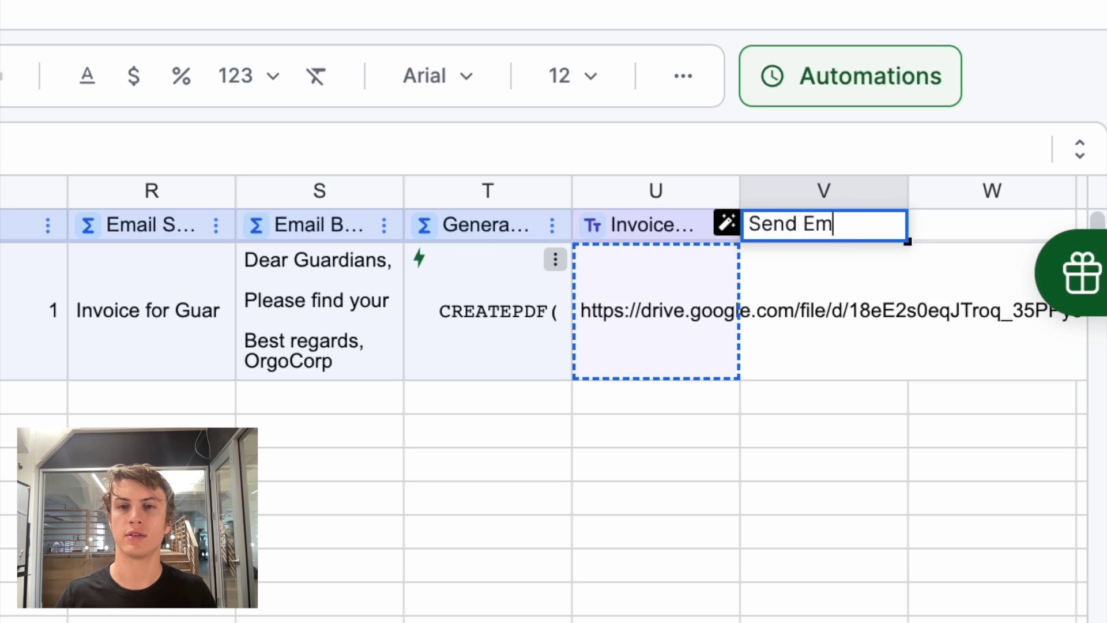
{"action": "type", "text": "ail"}
{"action": "key", "text": "Return"}
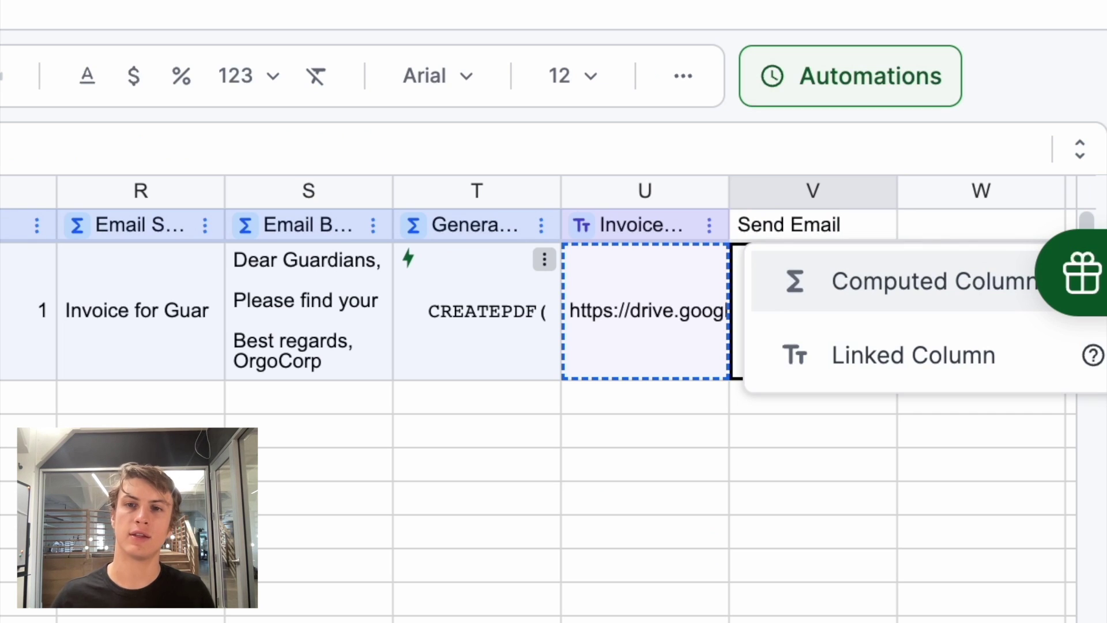
{"action": "left_click", "coordinate": [858, 280]}
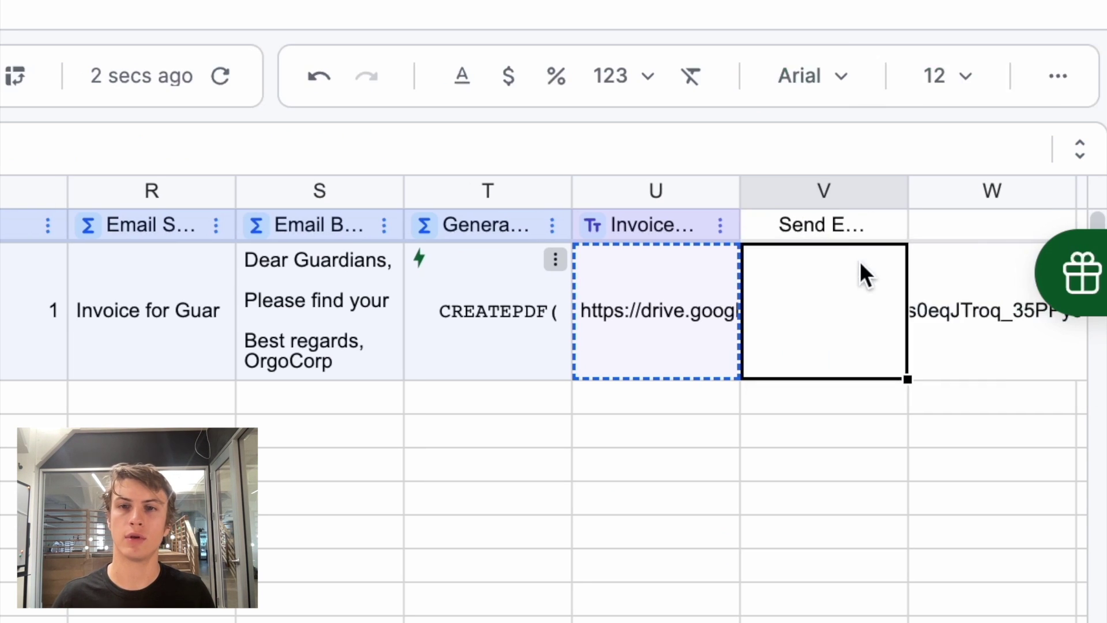
{"action": "key", "text": "Escape"}
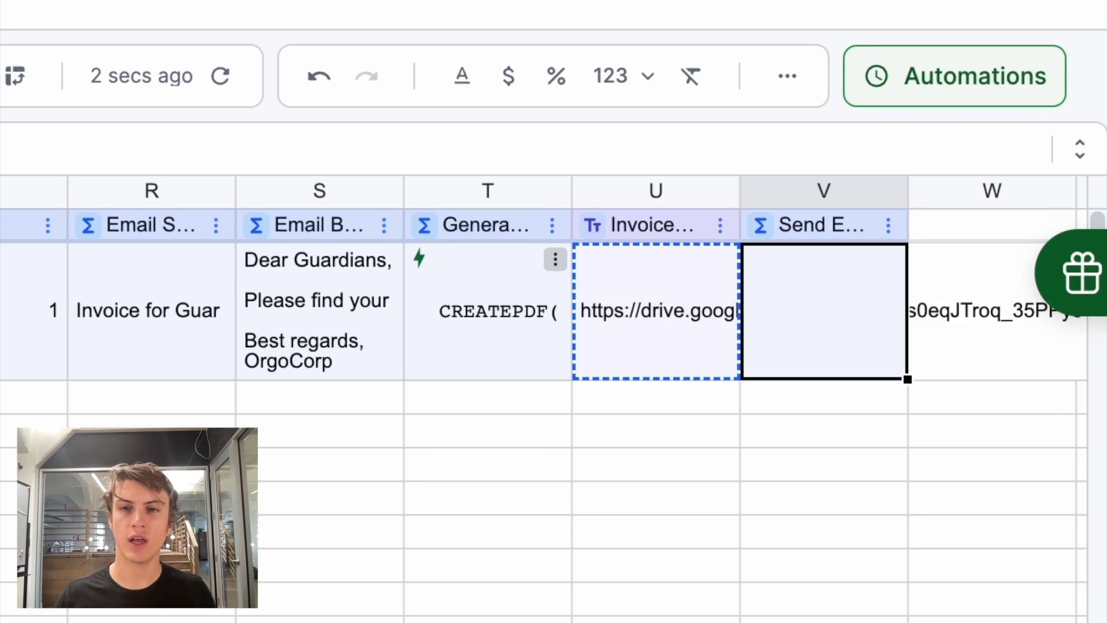
- Start V2's formula as =SENDGMAIL( using the connected Gmail credential, followed by a comma
{"action": "type", "text": "=SENDgm"}
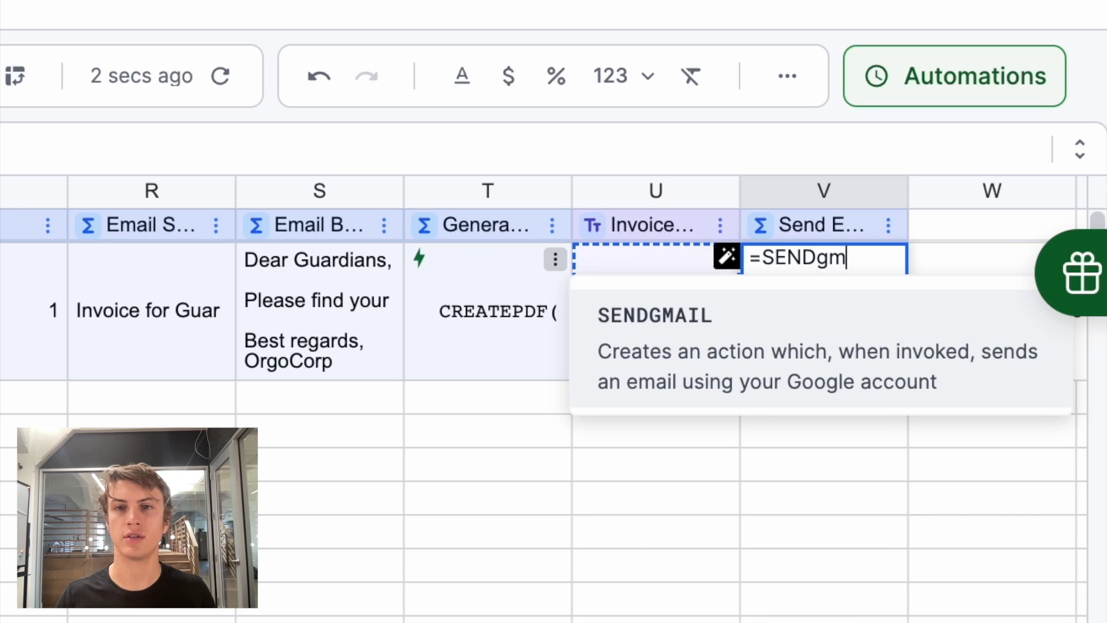
{"action": "key", "text": "Tab"}
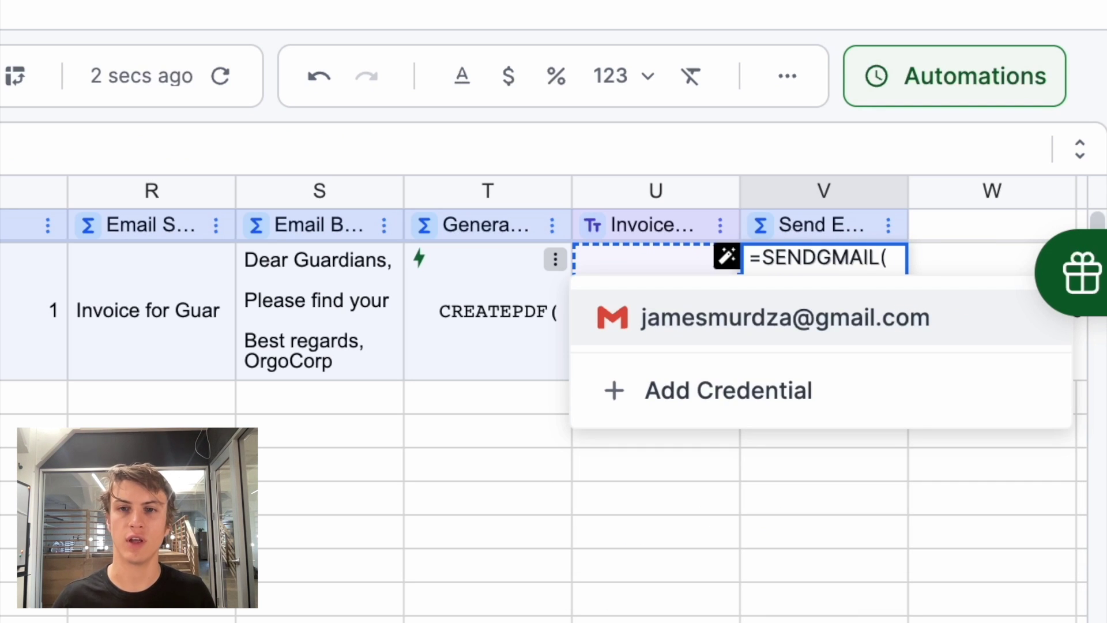
{"action": "left_click", "coordinate": [752, 322]}
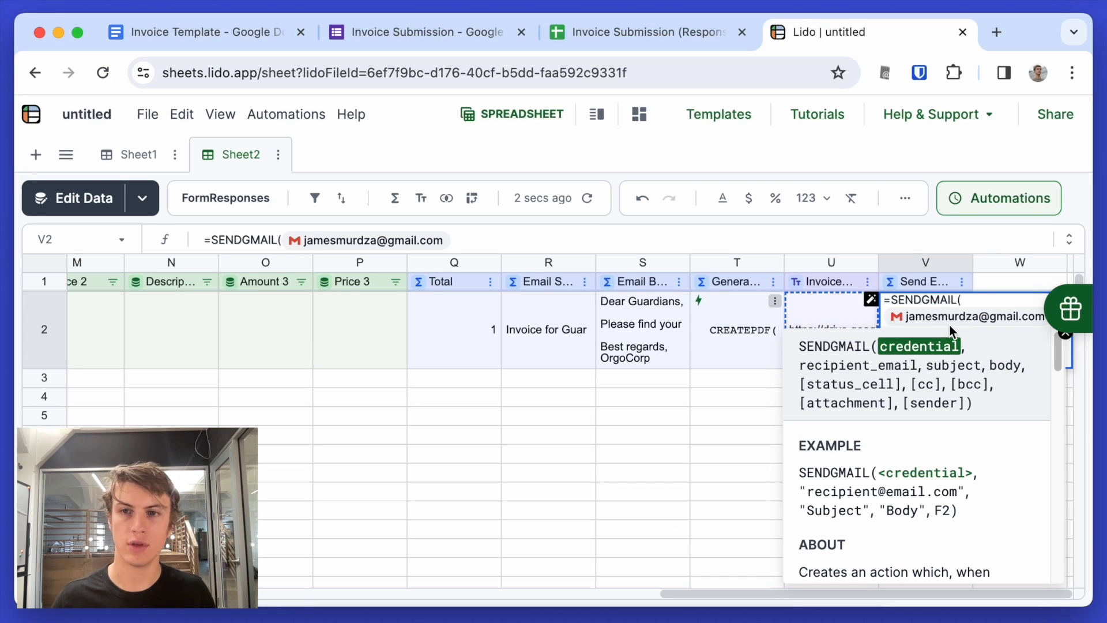
{"action": "type", "text": ","}
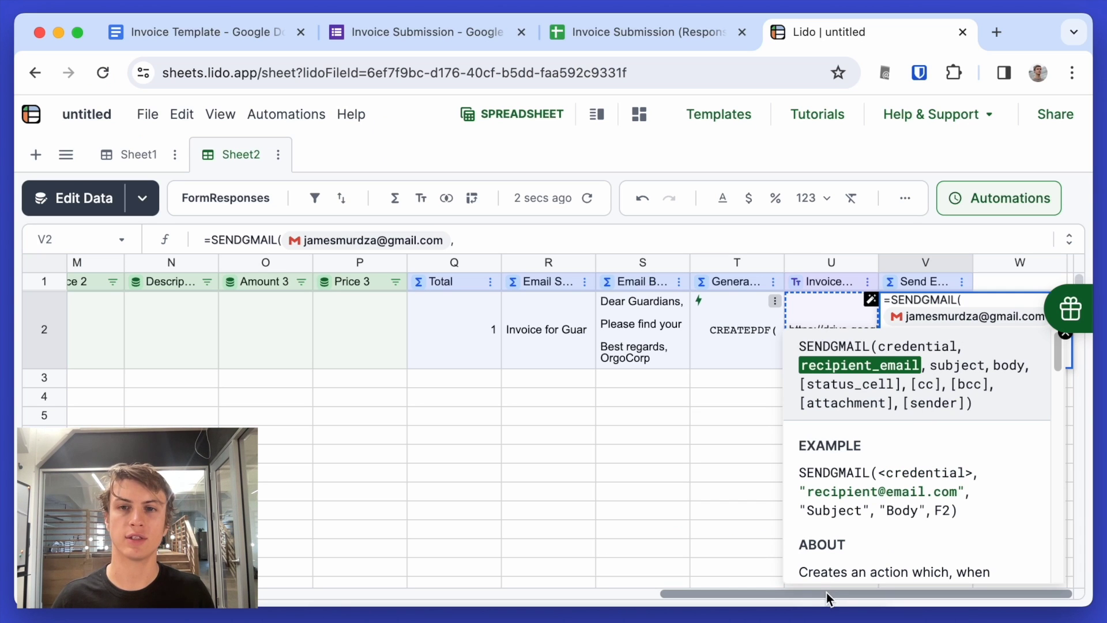
{"action": "left_click_drag", "start_coordinate": [825, 593], "coordinate": [981, 353]}
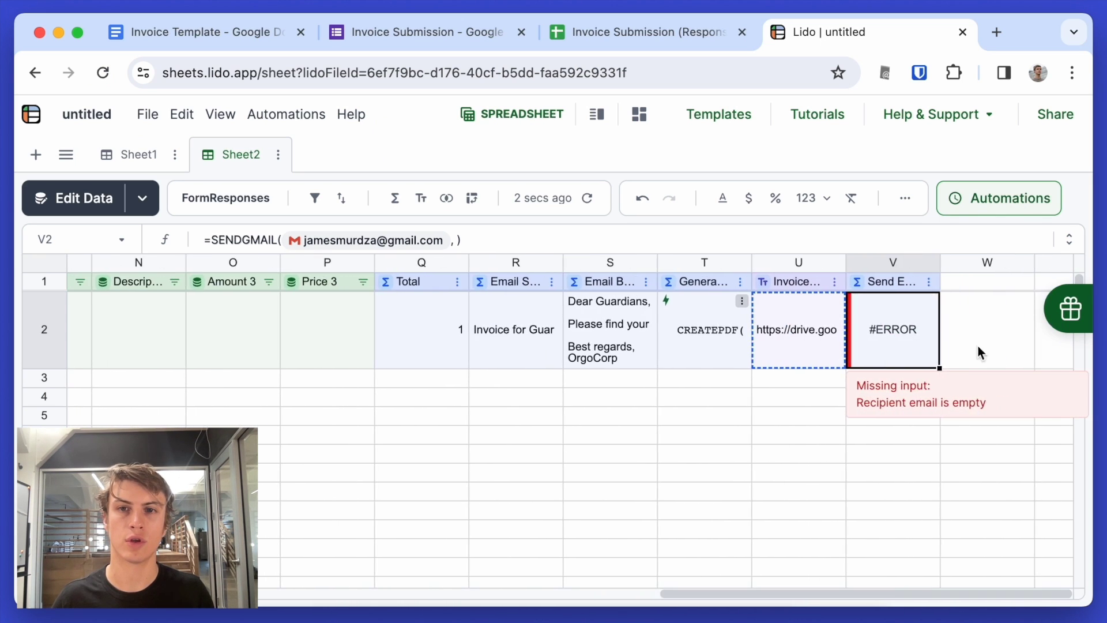
- Complete V2's SENDGMAIL with recipient G2, subject R2, body S2 and the U2 invoice PDF attached
{"action": "double_click", "coordinate": [925, 361]}
{"action": "key", "text": "BackSpace"}
{"action": "type", "text": "G"}
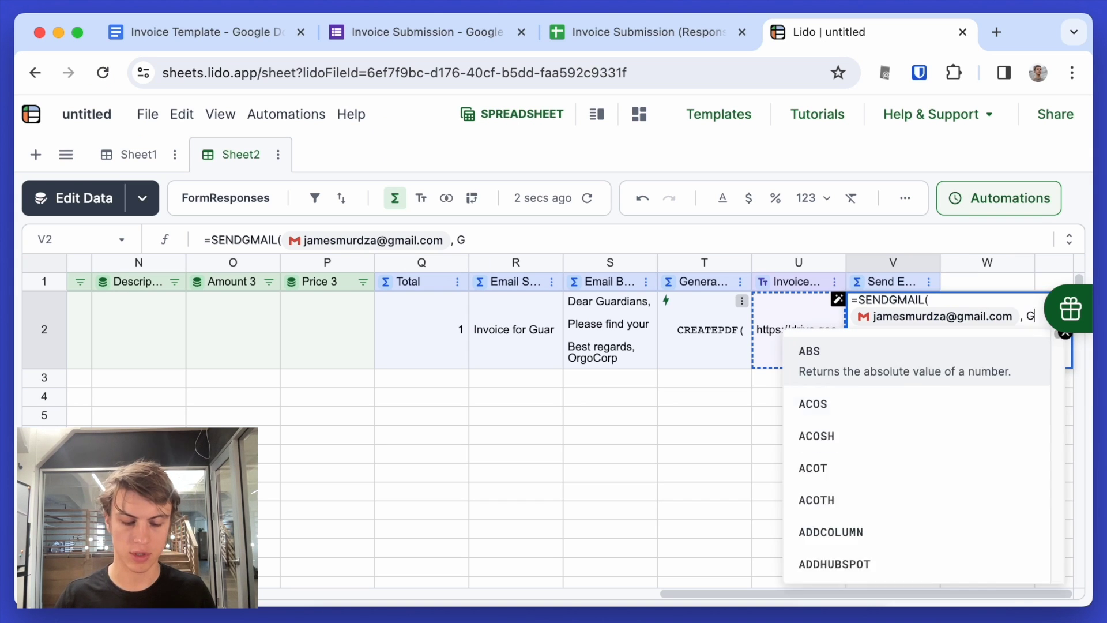
{"action": "type", "text": "2,"}
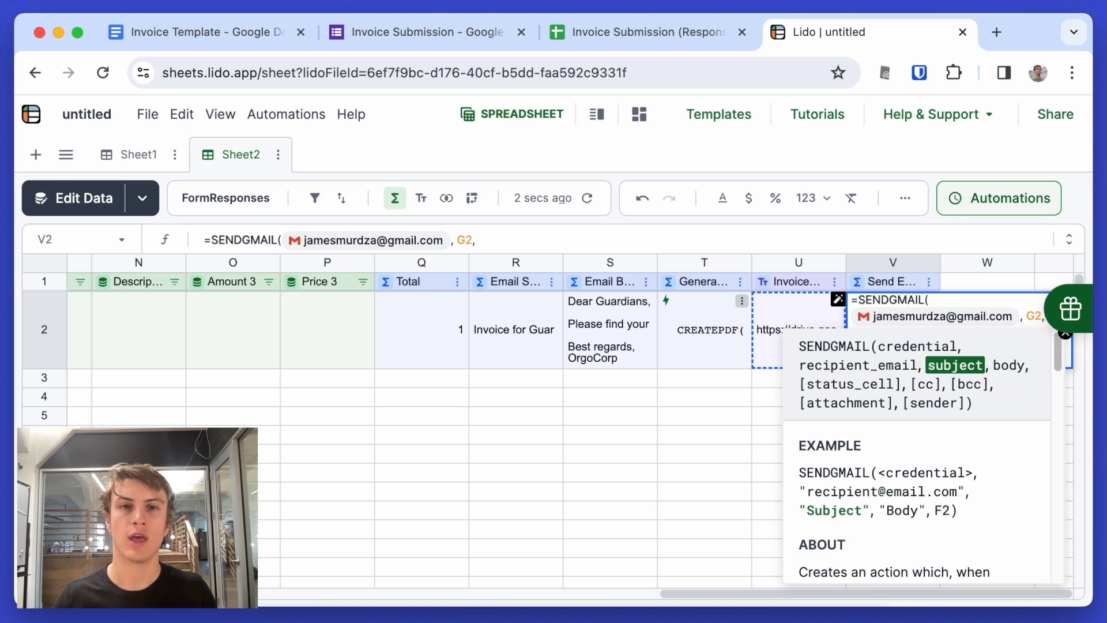
{"action": "left_click", "coordinate": [523, 323]}
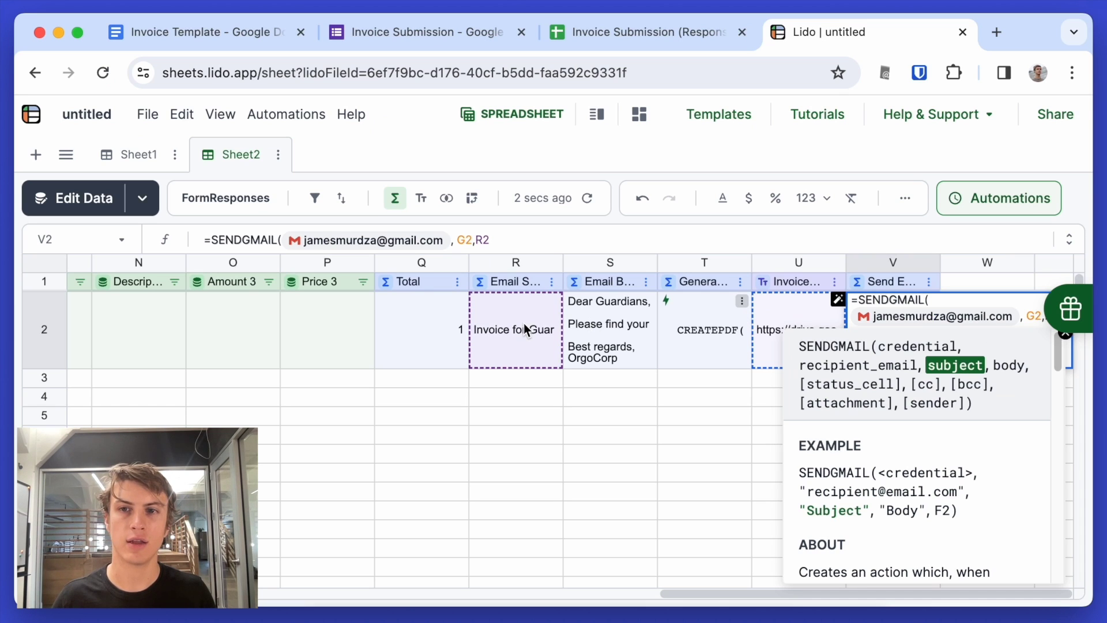
{"action": "type", "text": ","}
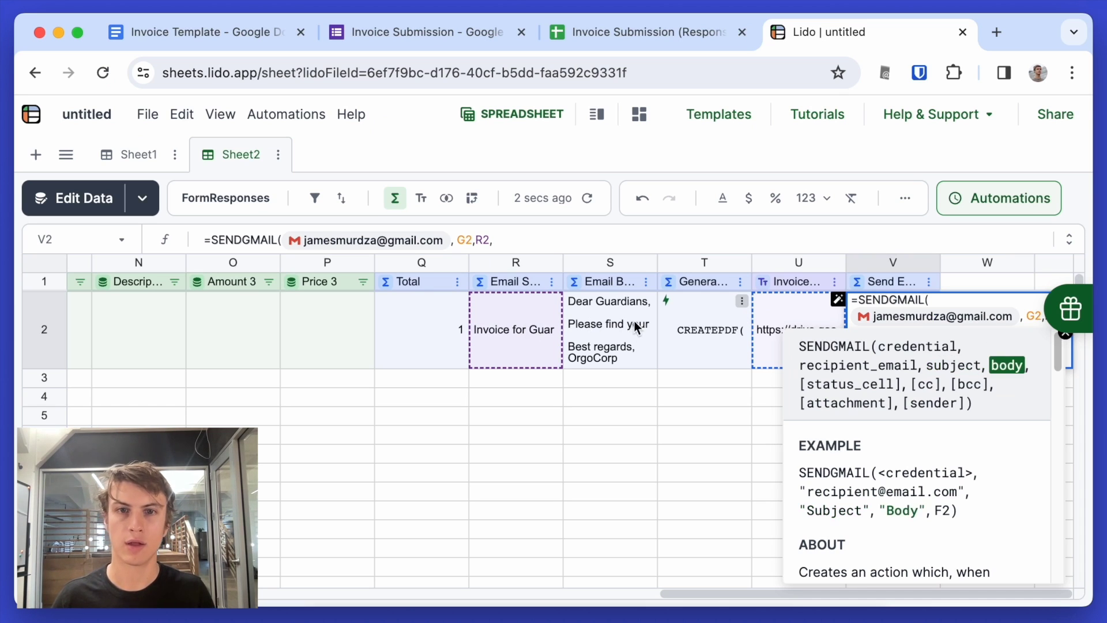
{"action": "left_click", "coordinate": [638, 327]}
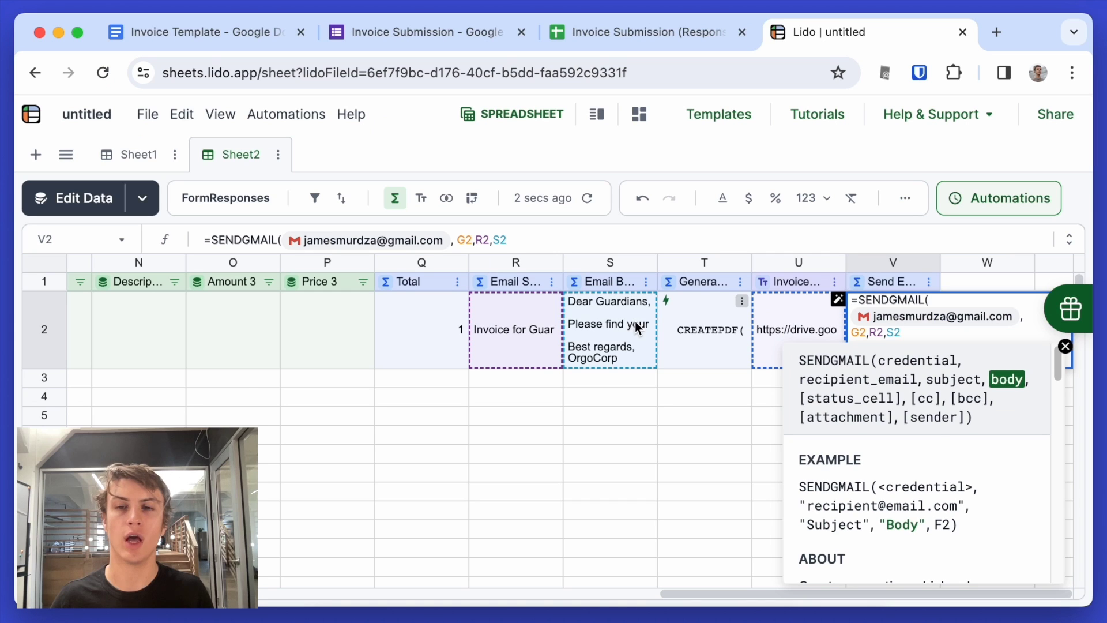
{"action": "type", "text": ","}
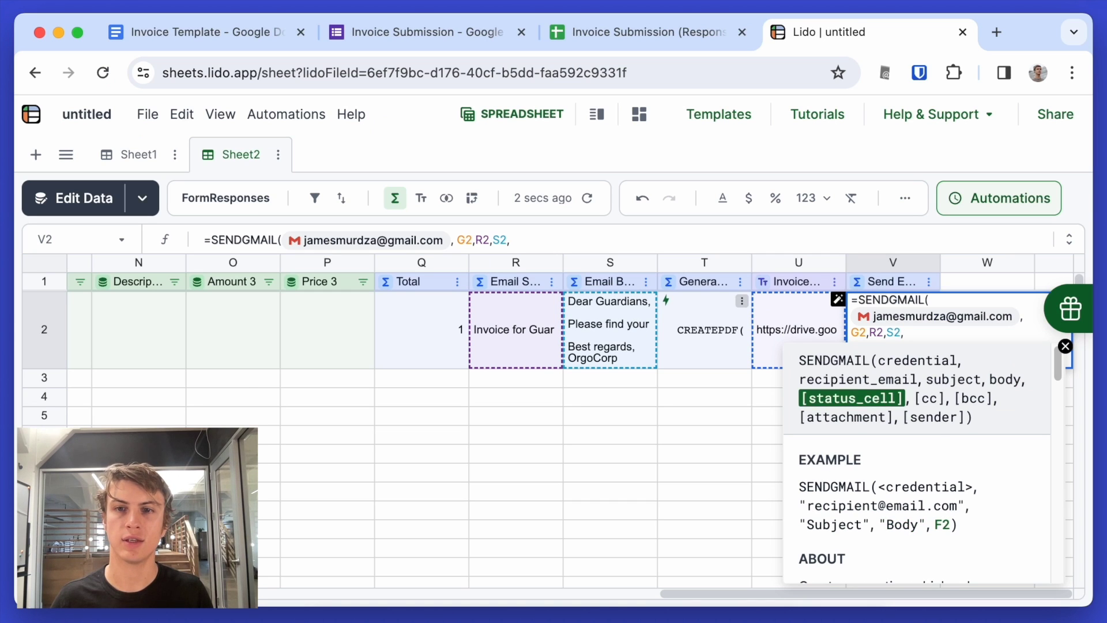
{"action": "type", "text": ",,"}
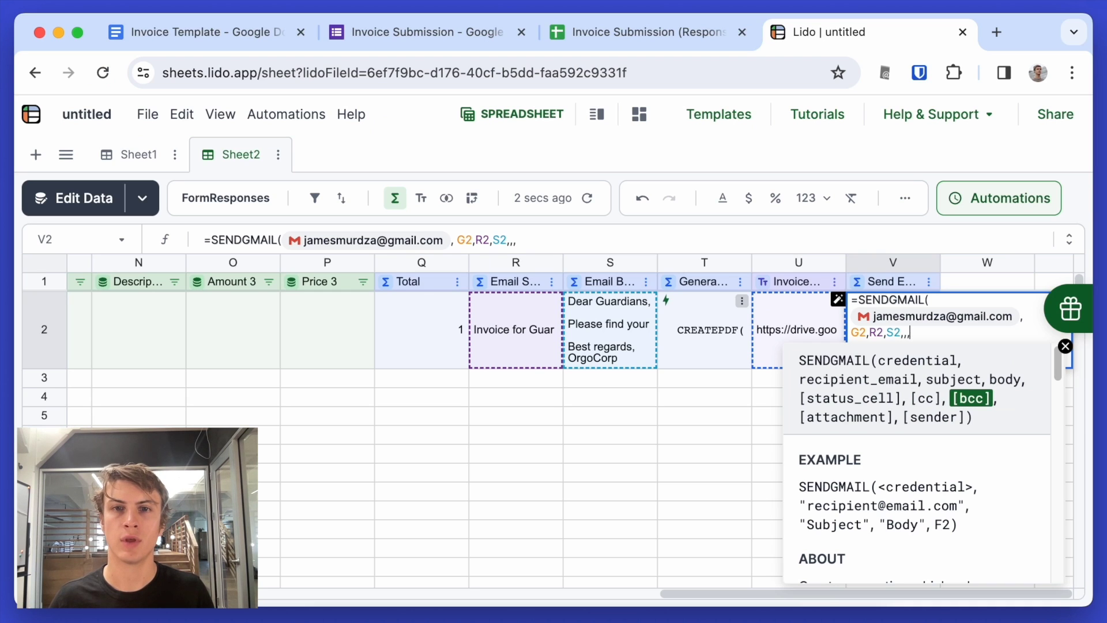
{"action": "type", "text": ","}
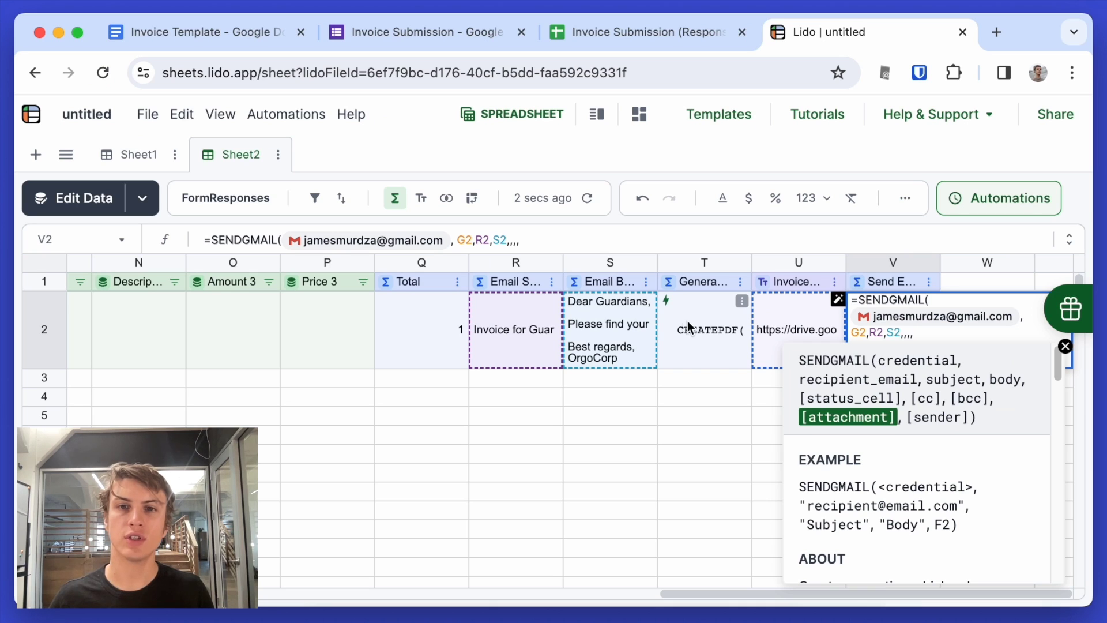
{"action": "left_click", "coordinate": [776, 327]}
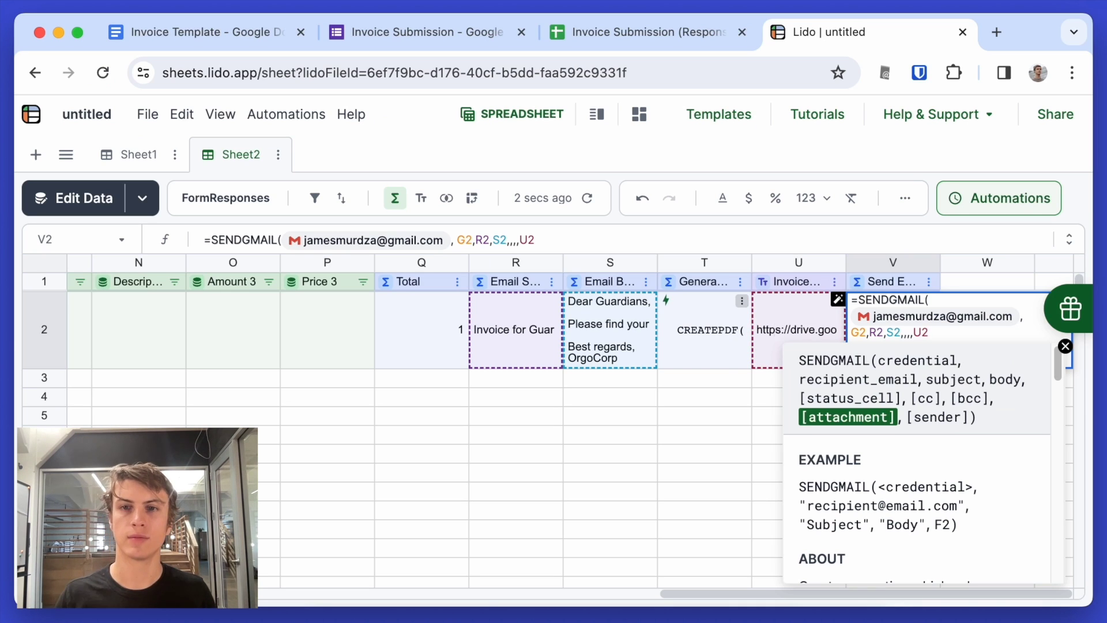
{"action": "type", "text": ")"}
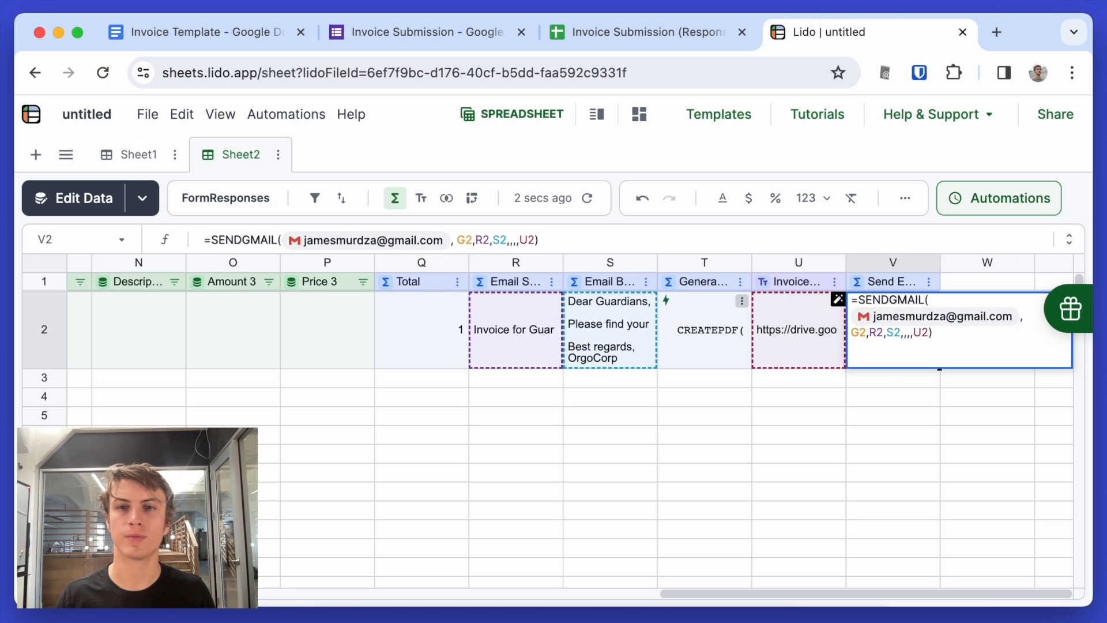
{"action": "key", "text": "Return"}
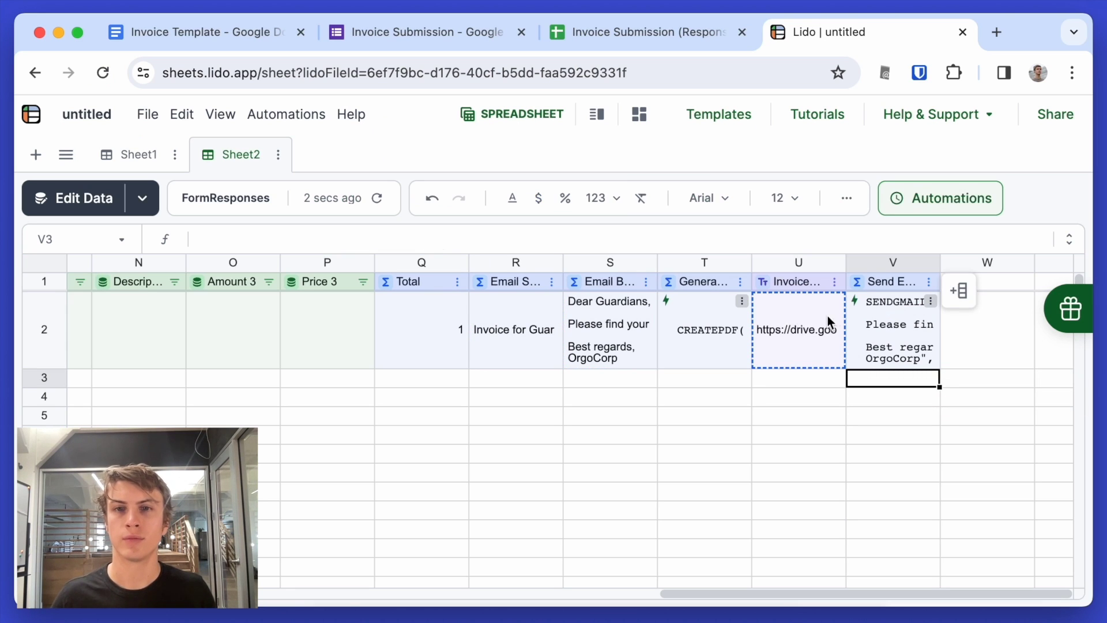
- Run V2's Send Email action to send row 2's invoice email with its PDF
{"action": "right_click", "coordinate": [876, 324]}
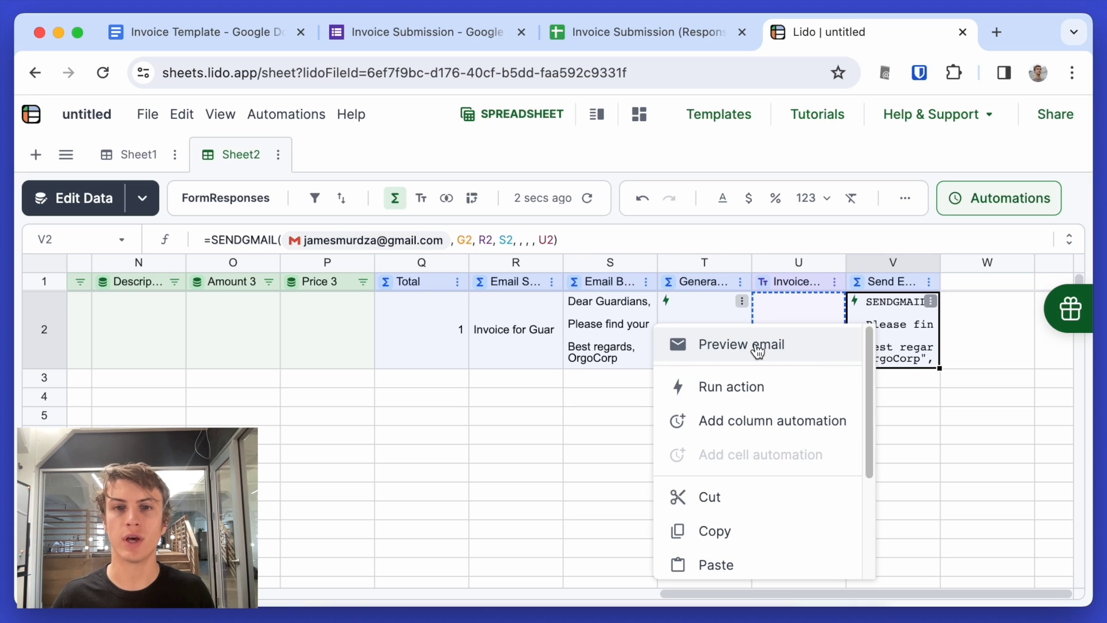
{"action": "left_click", "coordinate": [743, 396]}
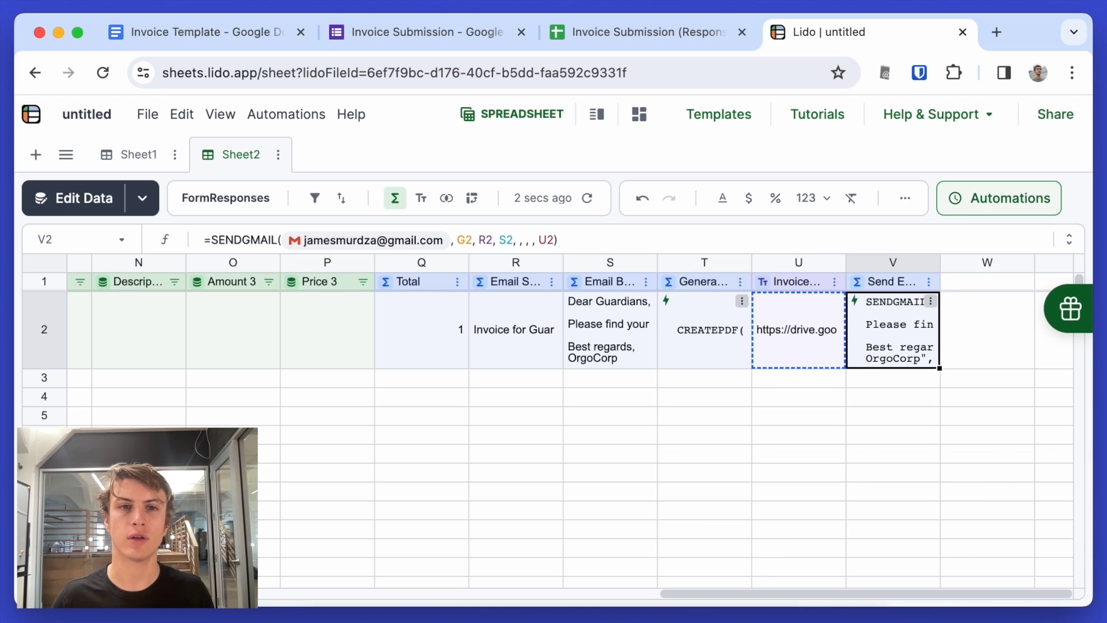
{"action": "left_click", "coordinate": [632, 614]}
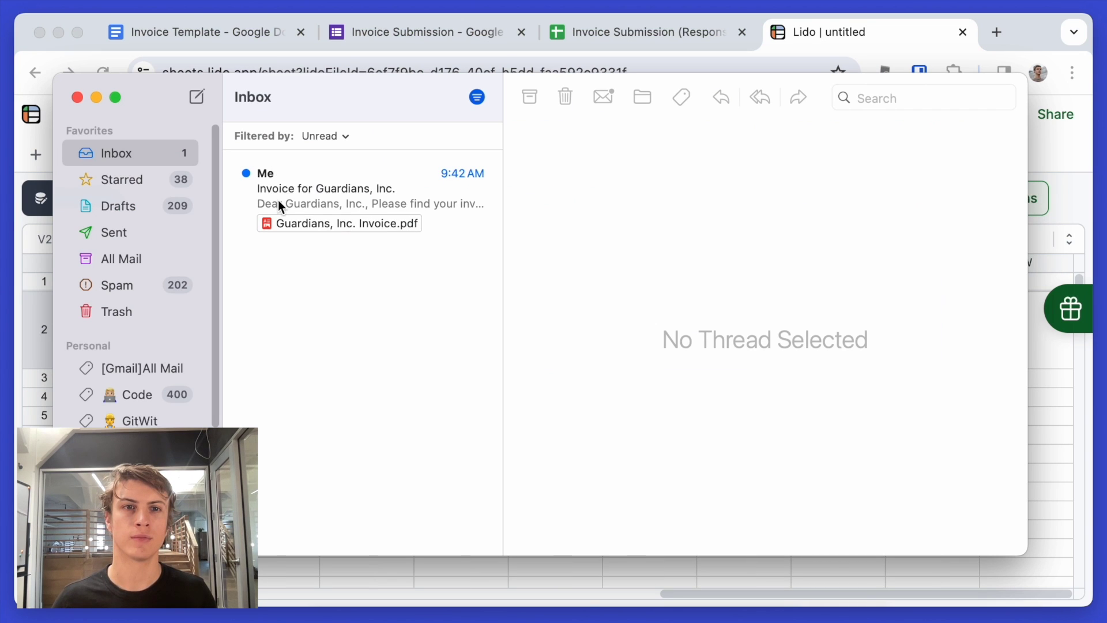
- View the Invoice for Guardians, Inc. email and its Guardians, Inc. Invoice.pdf attachment in Preview
{"action": "left_click", "coordinate": [278, 199]}
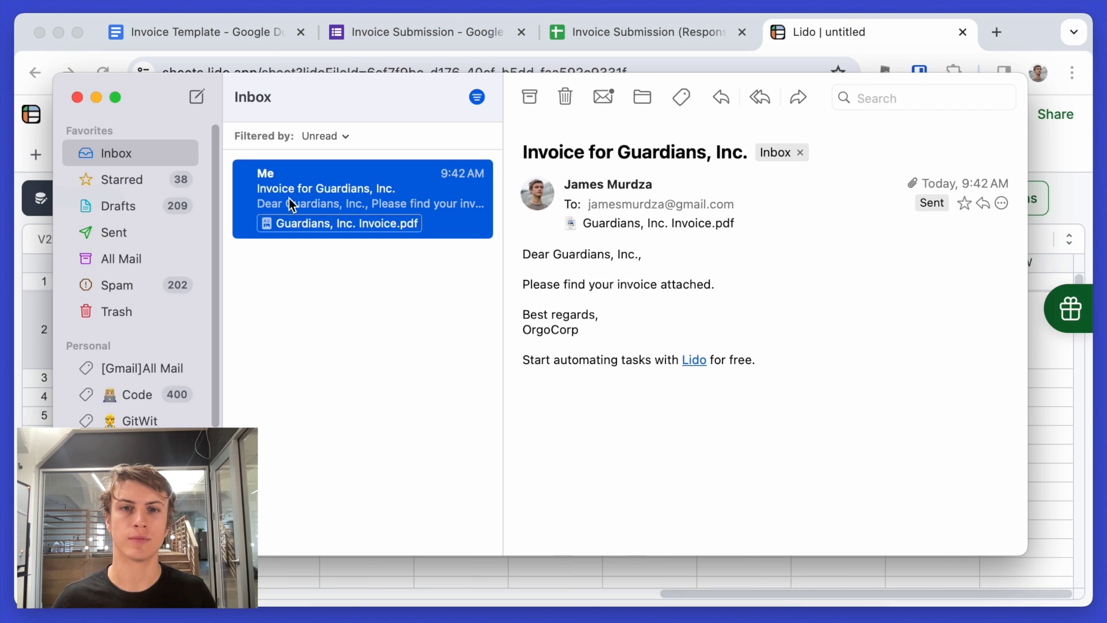
{"action": "left_click", "coordinate": [624, 225]}
{"action": "double_click", "coordinate": [624, 224]}
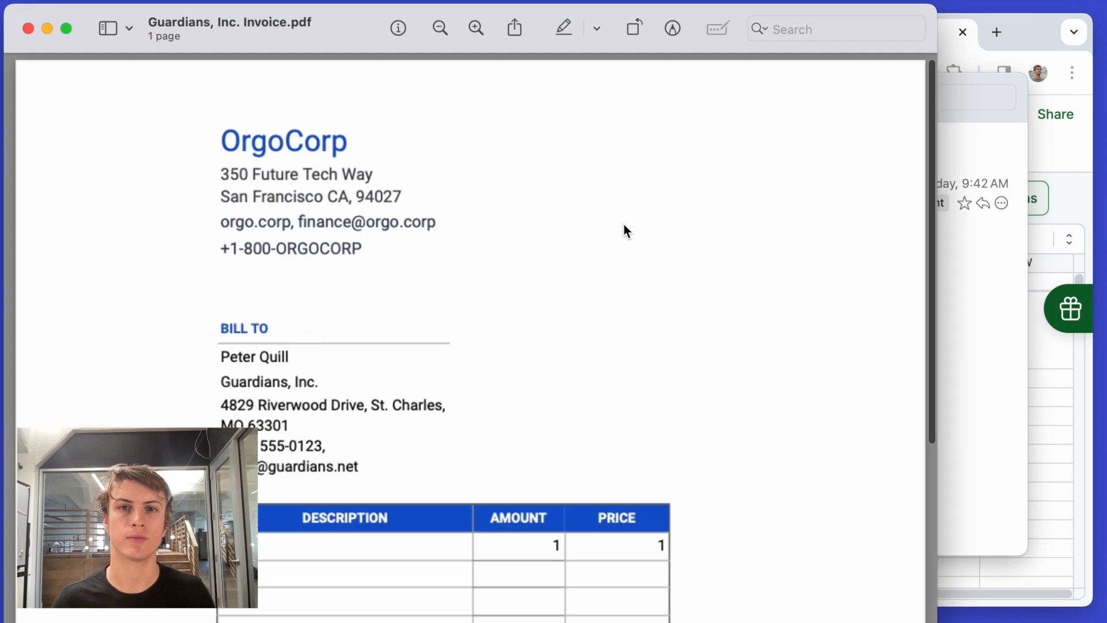
{"action": "scroll", "coordinate": [593, 410], "scroll_direction": "down", "scroll_amount": 5}
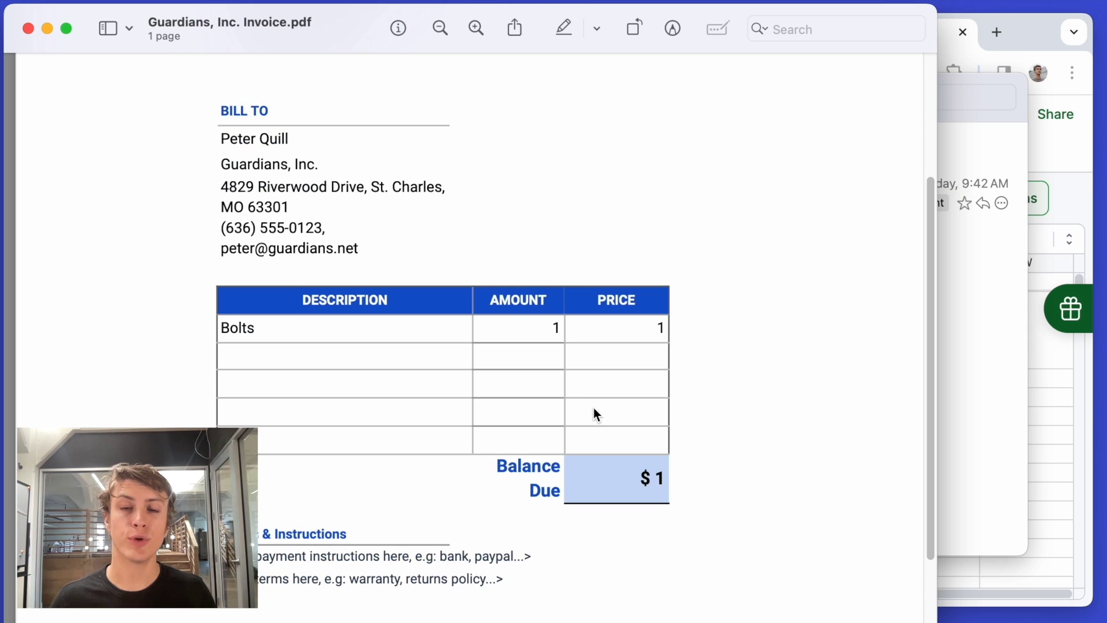
{"action": "key", "text": "super+w"}
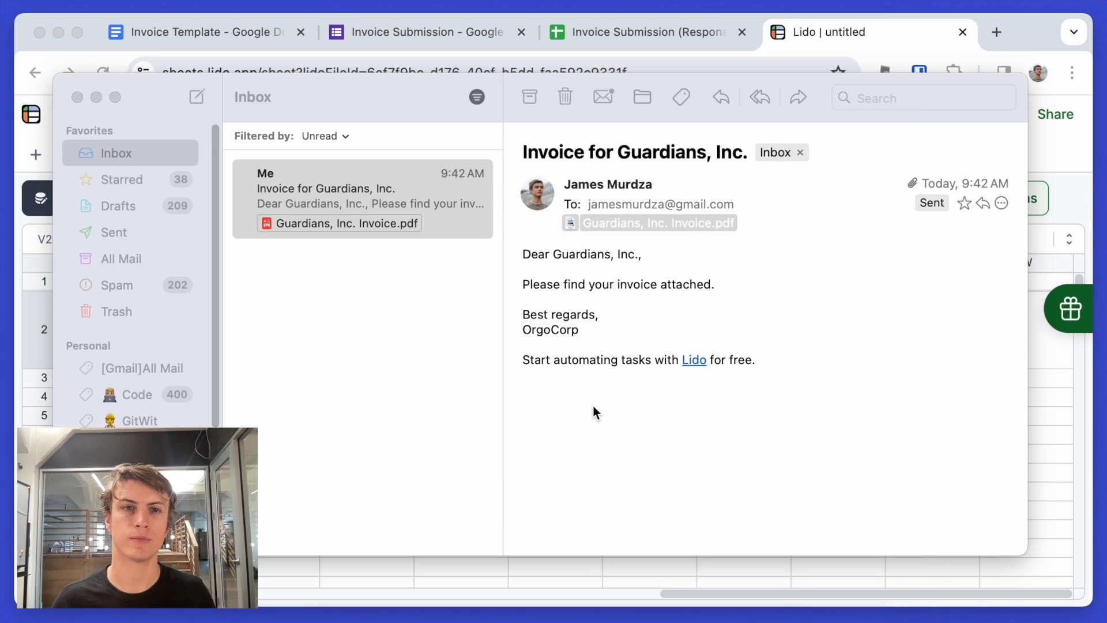
- Hide Mail and bring Lido's Sheet2 back, showing the Send Email column
{"action": "key", "text": "super+w"}
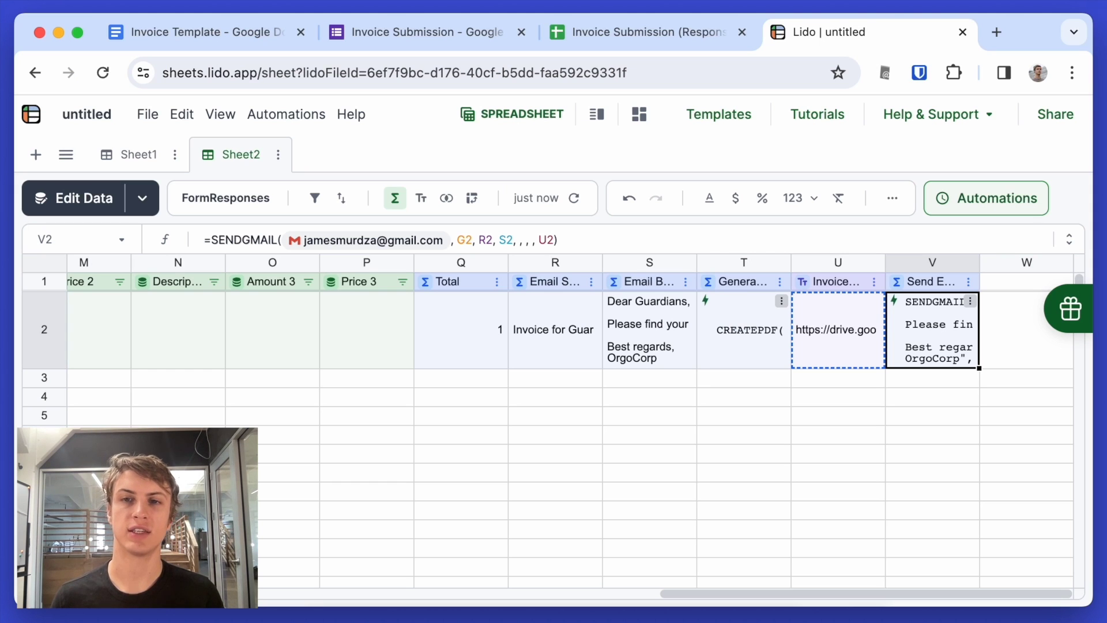
{"action": "scroll", "coordinate": [806, 441], "scroll_direction": "right", "scroll_amount": 1}
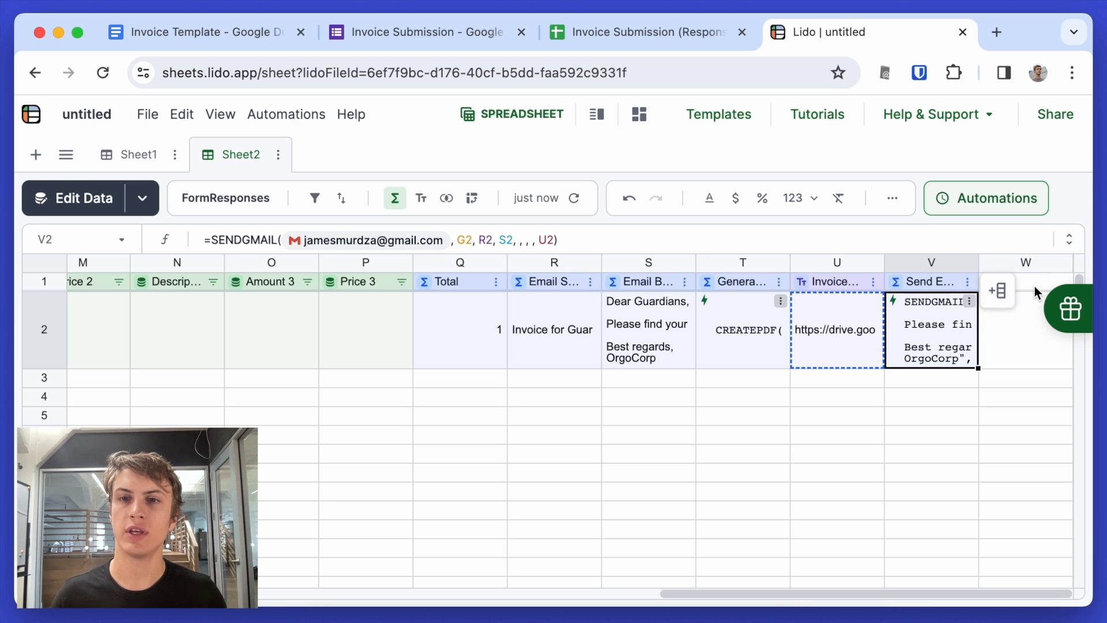
- Head column W 'Chained Action' and make it a computed column
{"action": "left_click", "coordinate": [1034, 286]}
{"action": "type", "text": "Chained Action"}
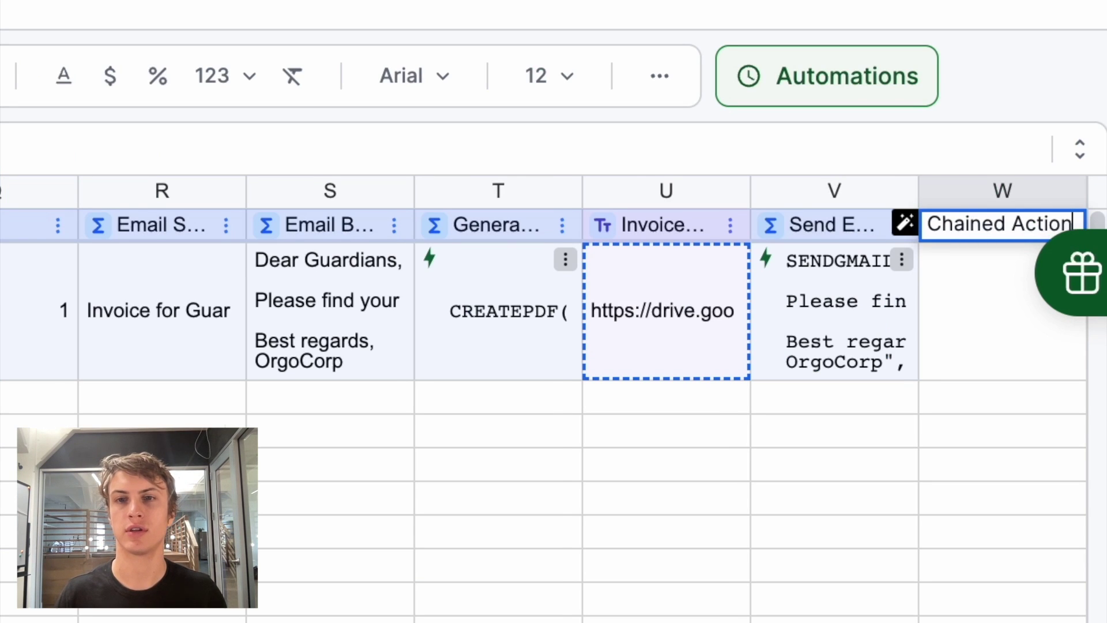
{"action": "key", "text": "Return"}
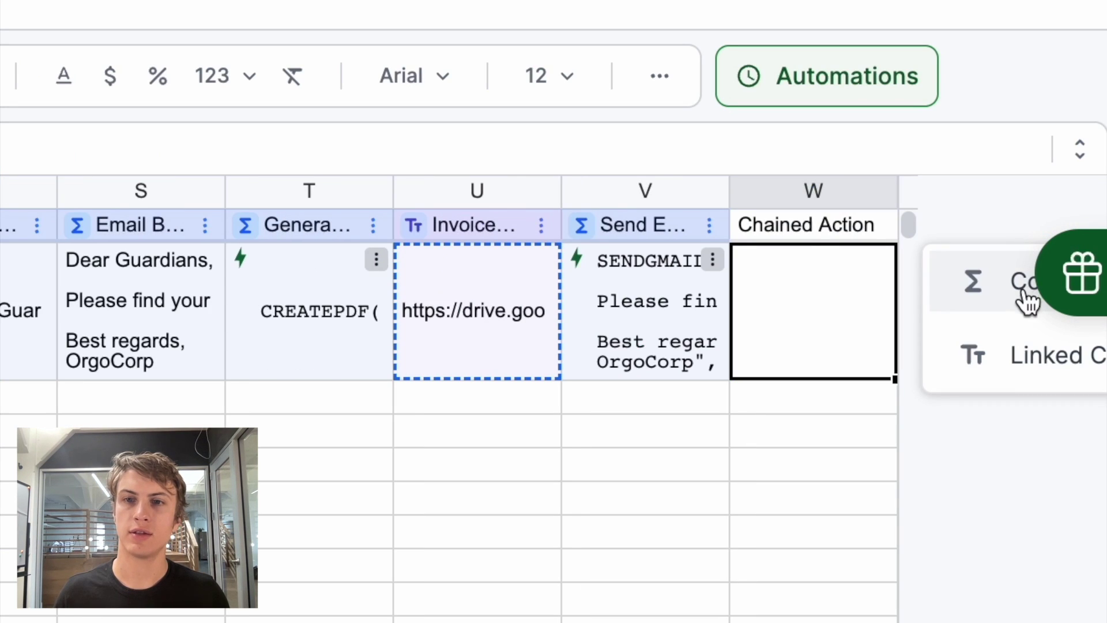
{"action": "left_click", "coordinate": [1015, 297]}
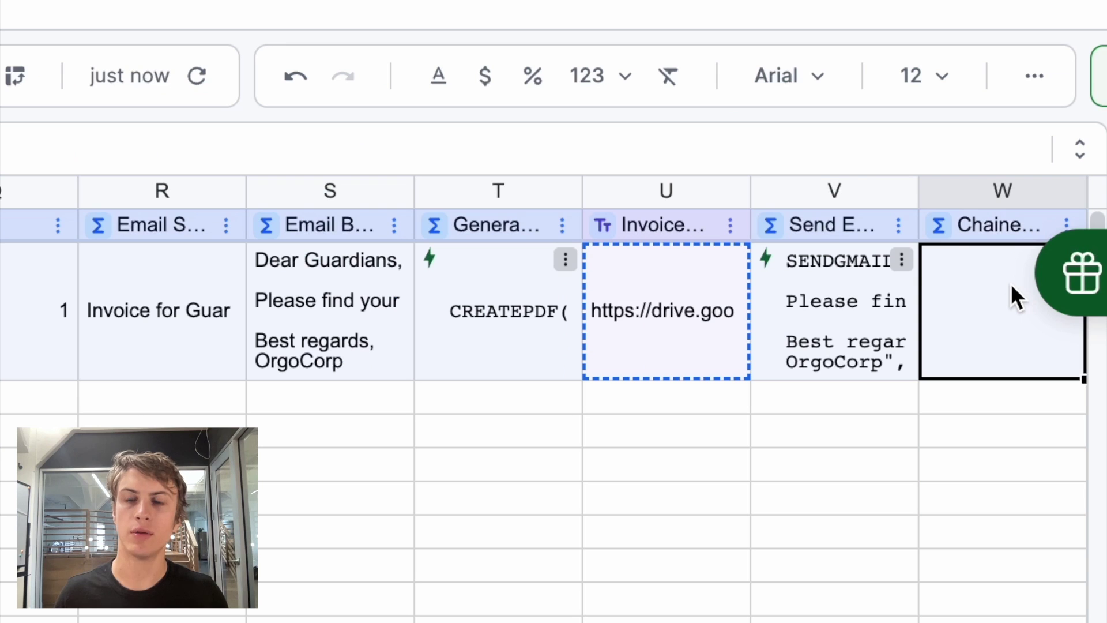
- Enter =CHAIN(T2, V2:V2, 500) in W2 to chain PDF creation and email sending
{"action": "type", "text": "=CHAIN"}
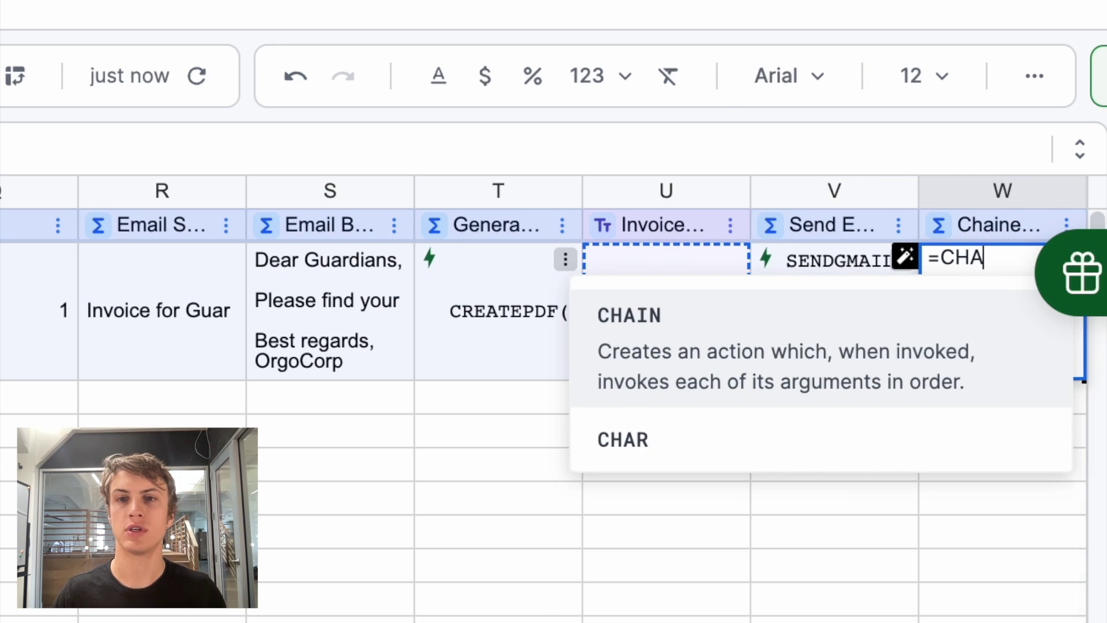
{"action": "left_click", "coordinate": [932, 358]}
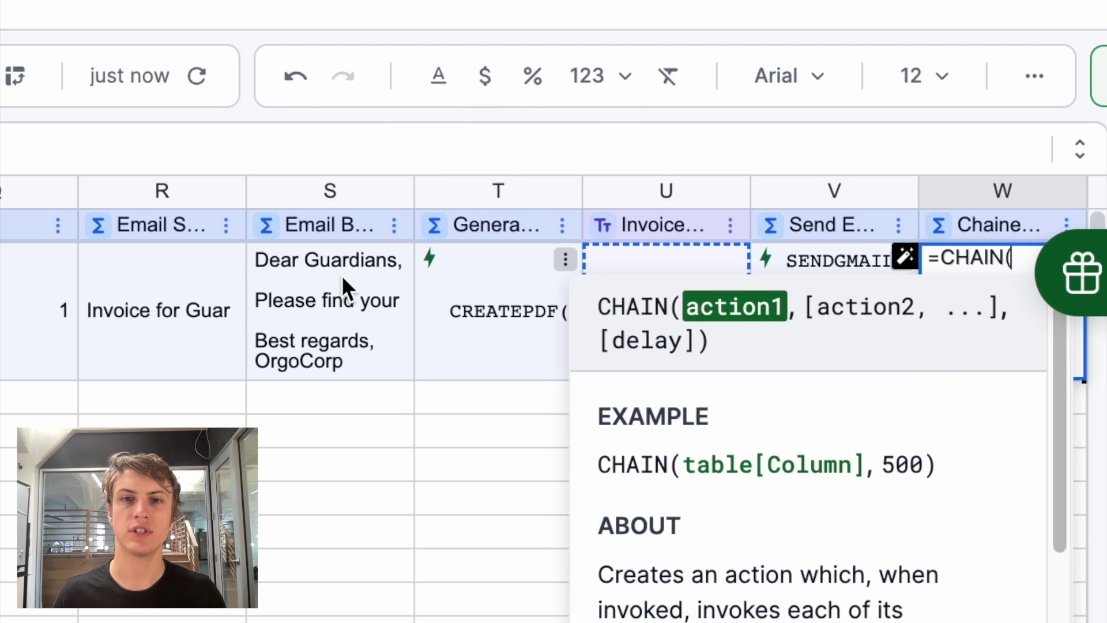
{"action": "left_click", "coordinate": [468, 290]}
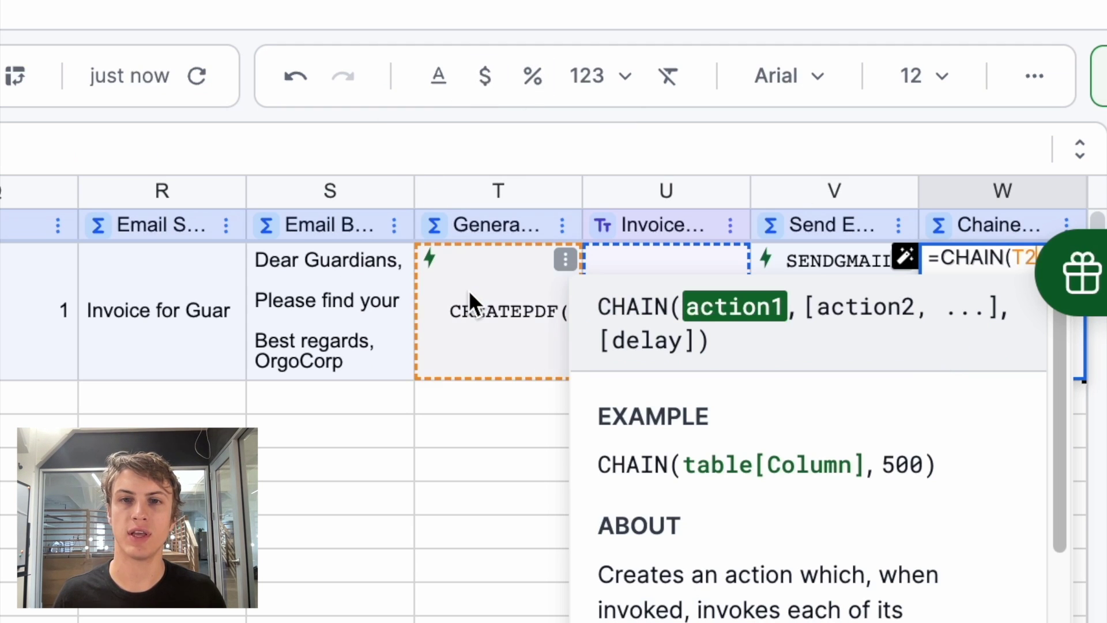
{"action": "type", "text": ","}
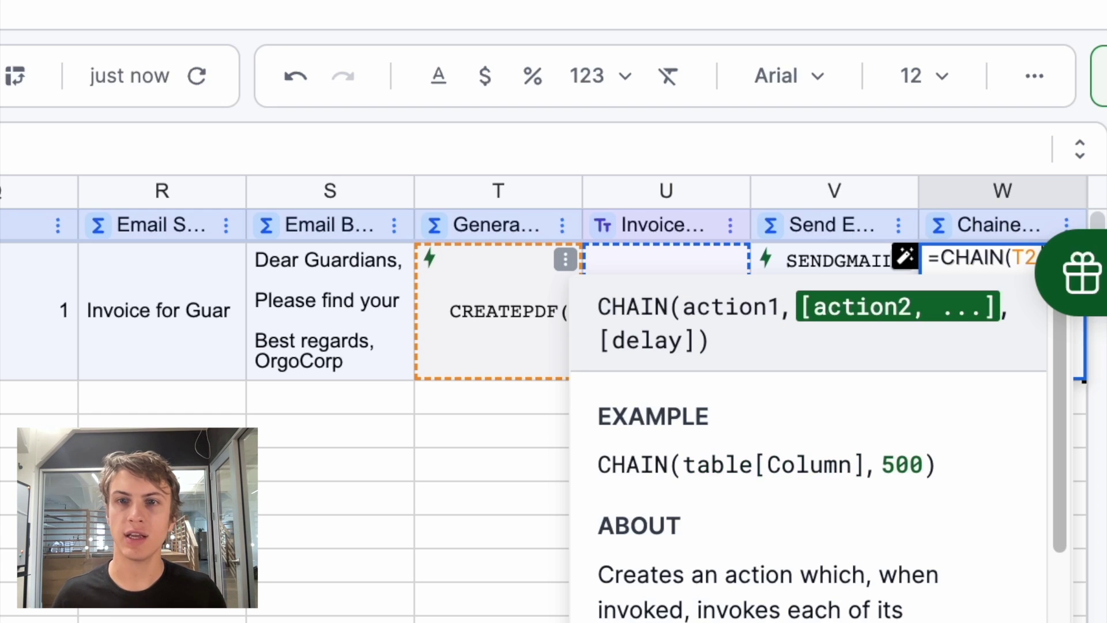
{"action": "left_click", "coordinate": [777, 255]}
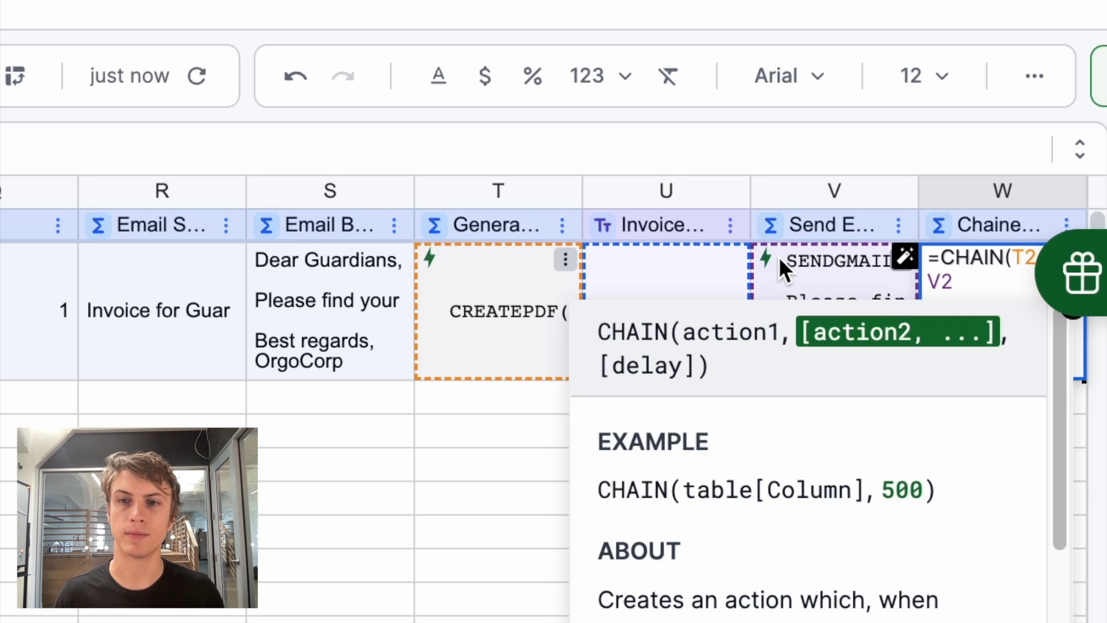
{"action": "key", "text": "Return"}
- Run W2's chained action, then dismiss a second W2 action menu without running anything
{"action": "right_click", "coordinate": [964, 264]}
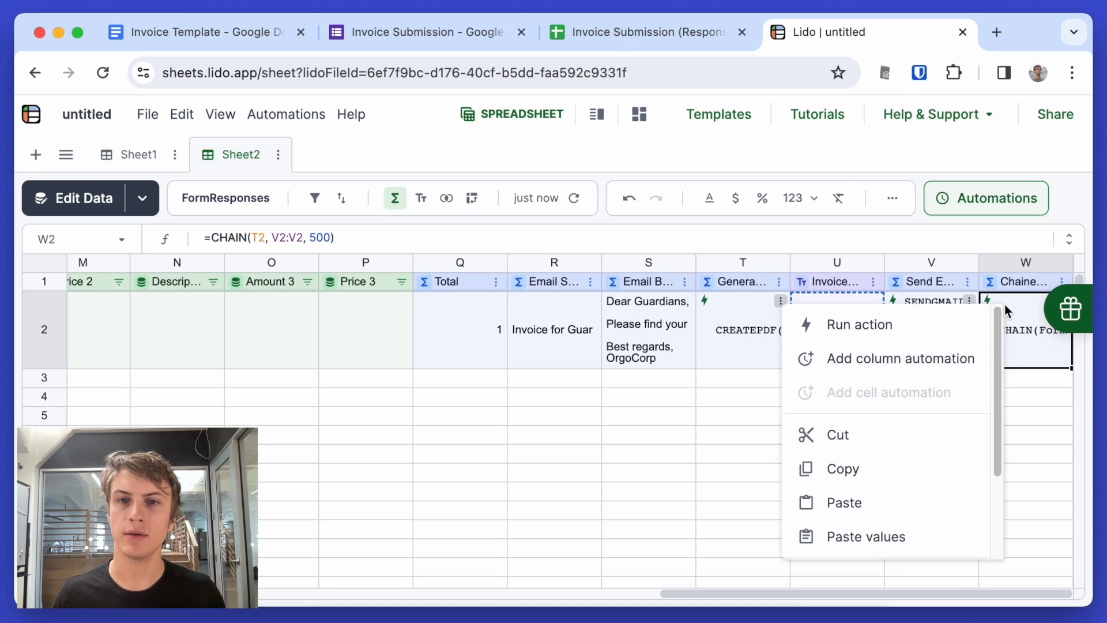
{"action": "left_click", "coordinate": [932, 324]}
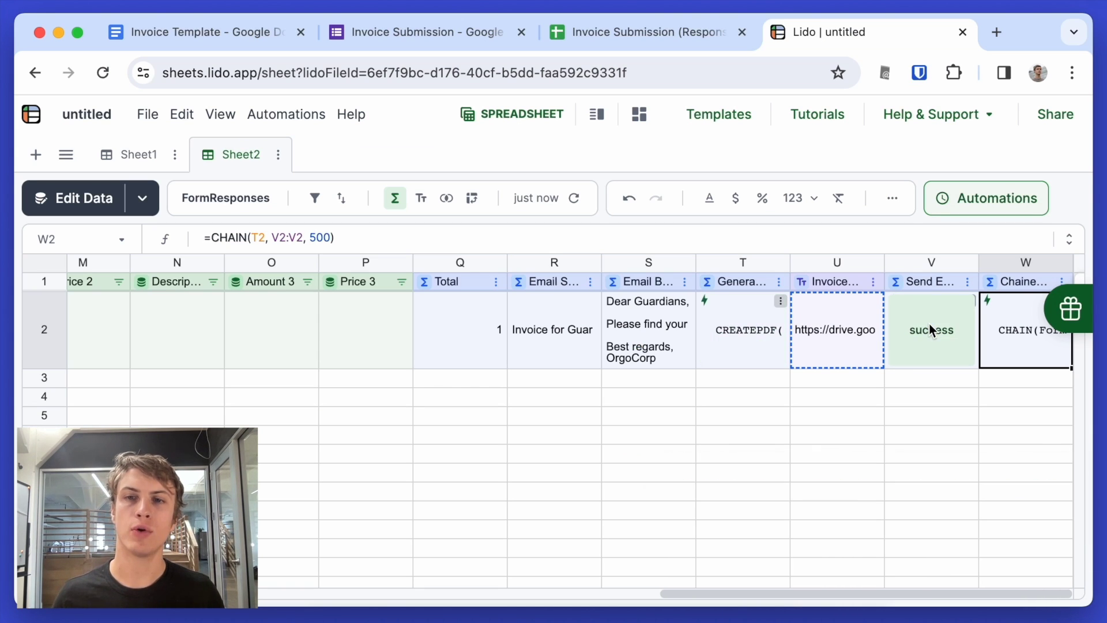
{"action": "right_click", "coordinate": [1015, 328]}
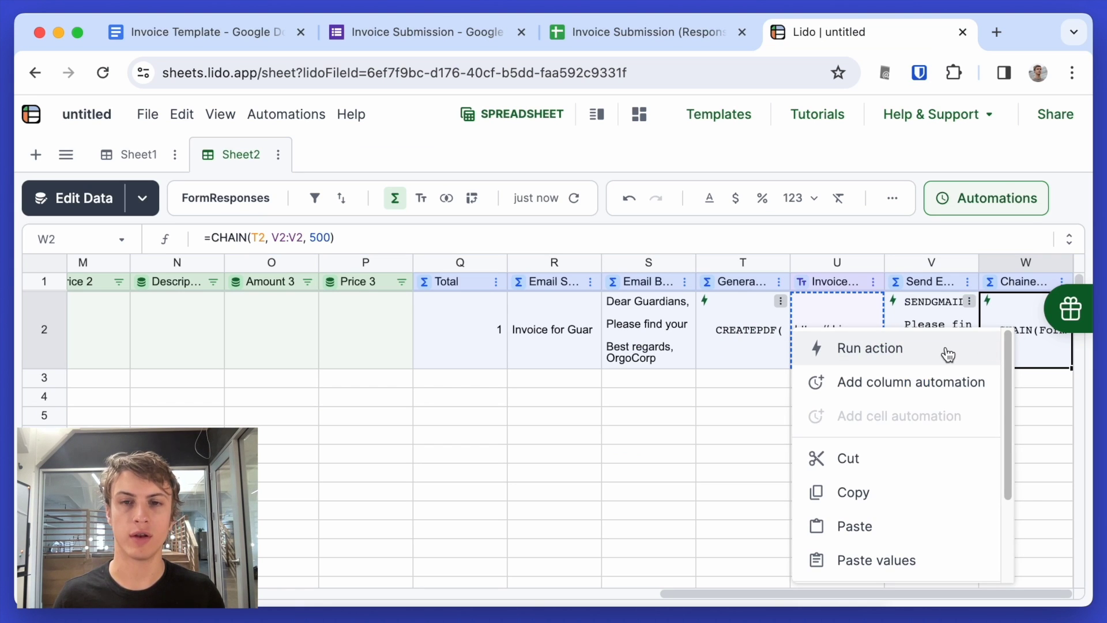
{"action": "left_click", "coordinate": [728, 383]}
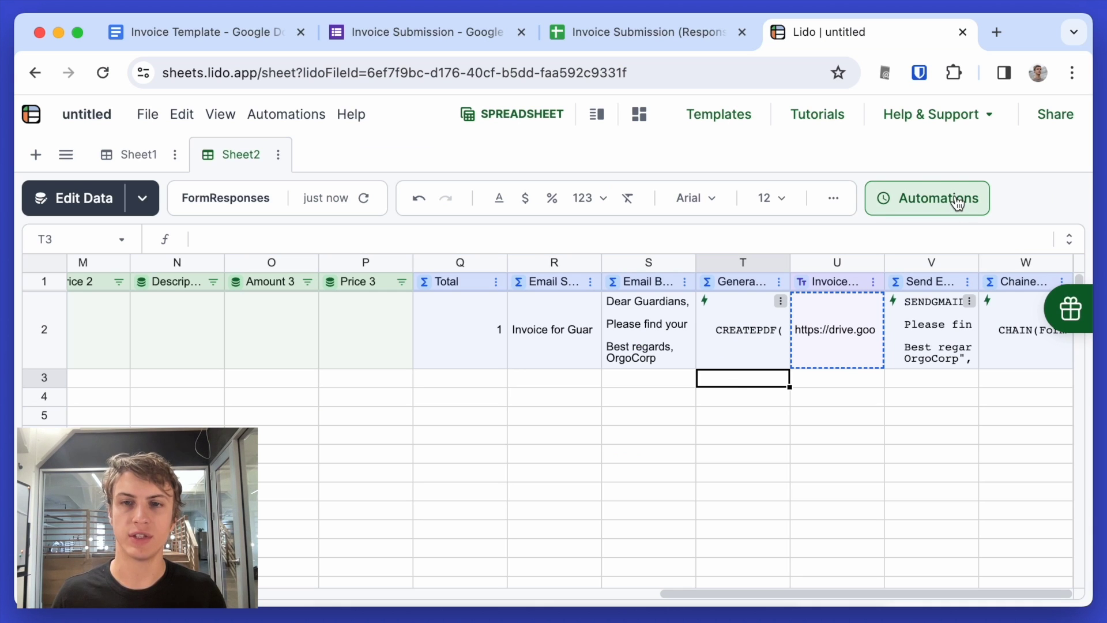
- Save a column automation running FormResponses' Chained Action column every 5 minutes
{"action": "left_click", "coordinate": [957, 201]}
{"action": "left_click", "coordinate": [976, 168]}
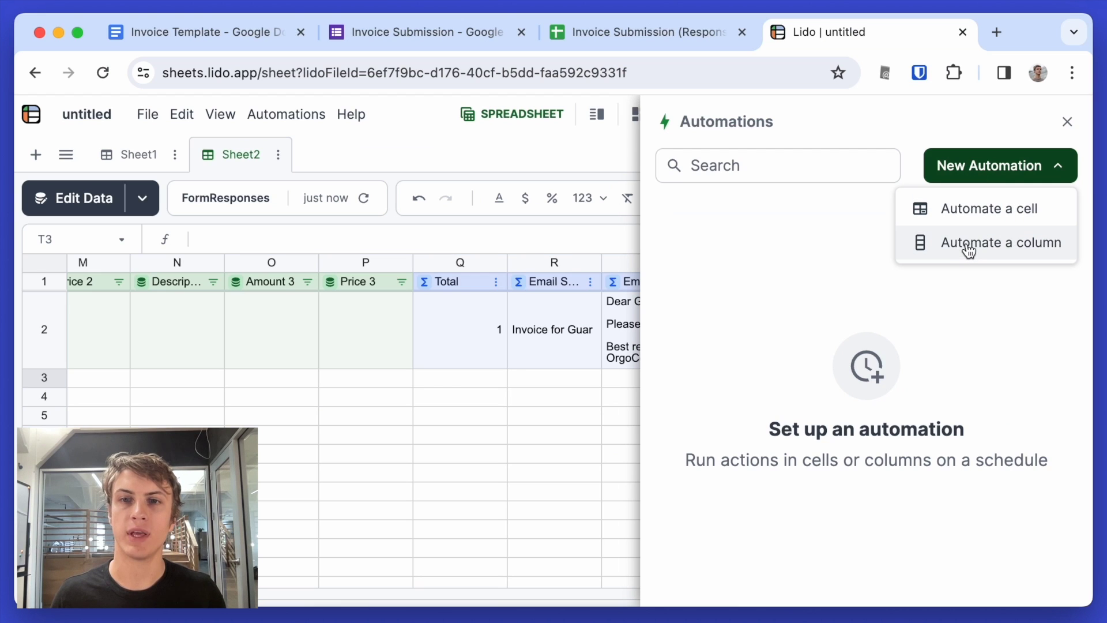
{"action": "left_click", "coordinate": [969, 247]}
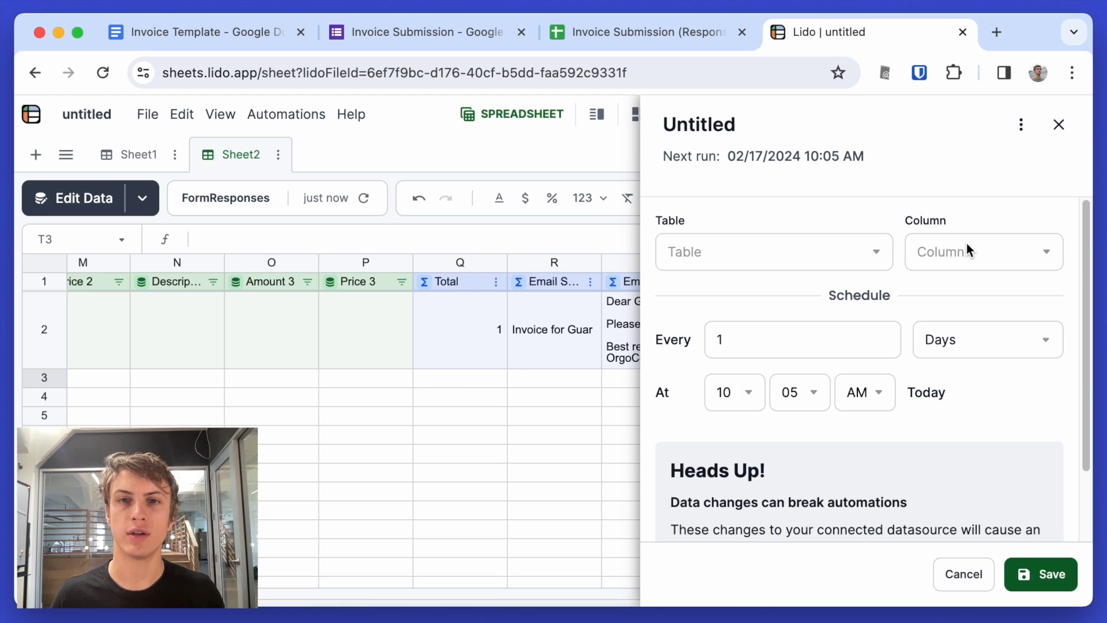
{"action": "left_click", "coordinate": [871, 254]}
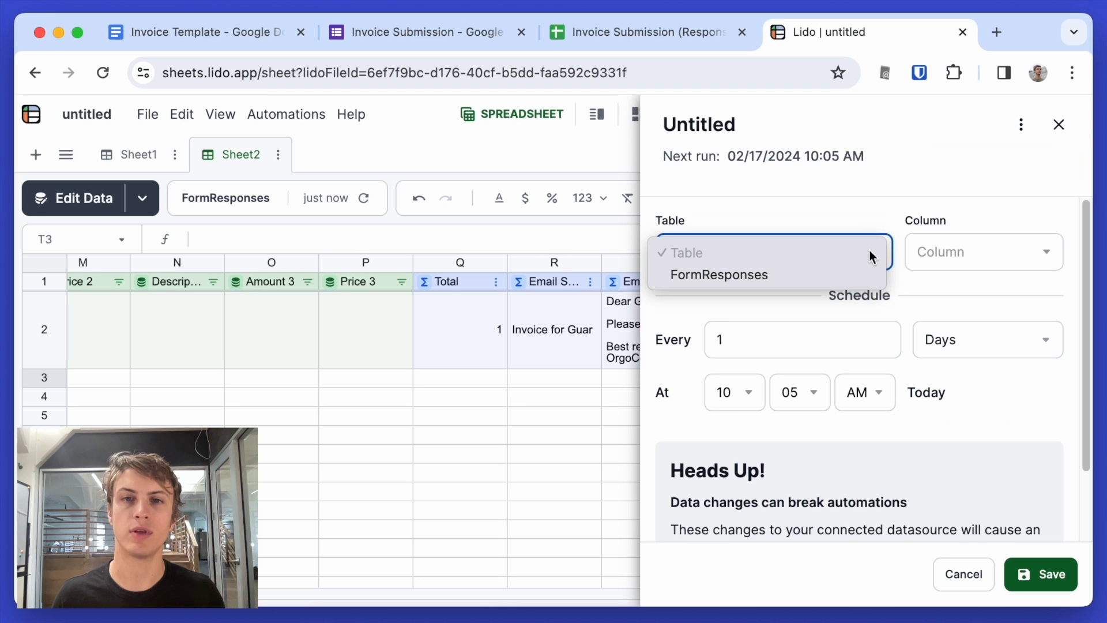
{"action": "left_click", "coordinate": [863, 274]}
{"action": "left_click", "coordinate": [938, 243]}
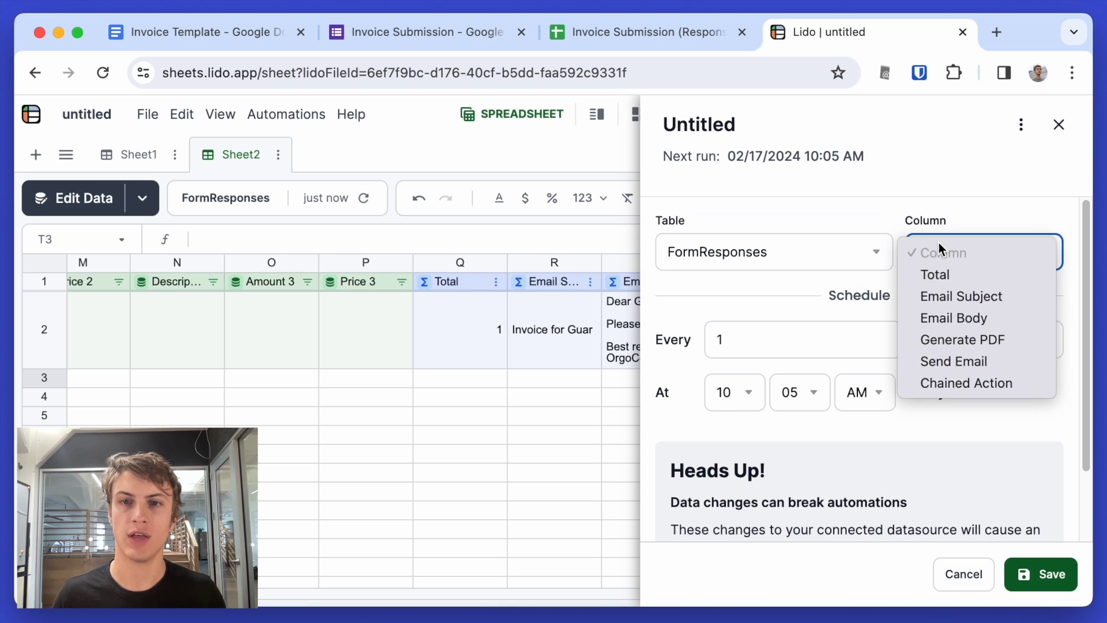
{"action": "left_click", "coordinate": [984, 383]}
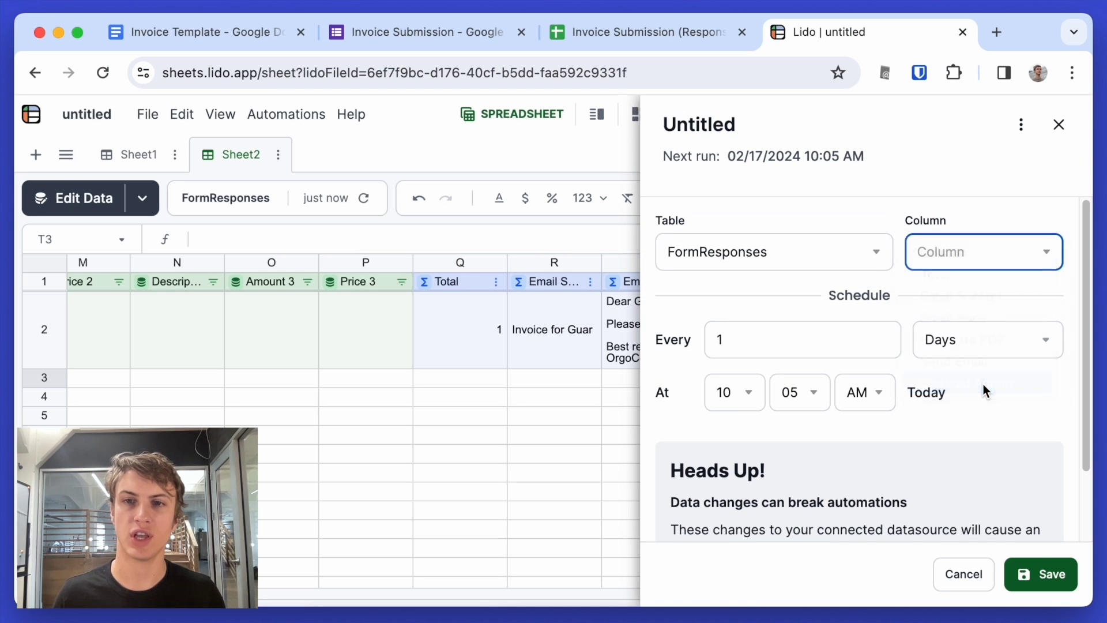
{"action": "left_click", "coordinate": [982, 352]}
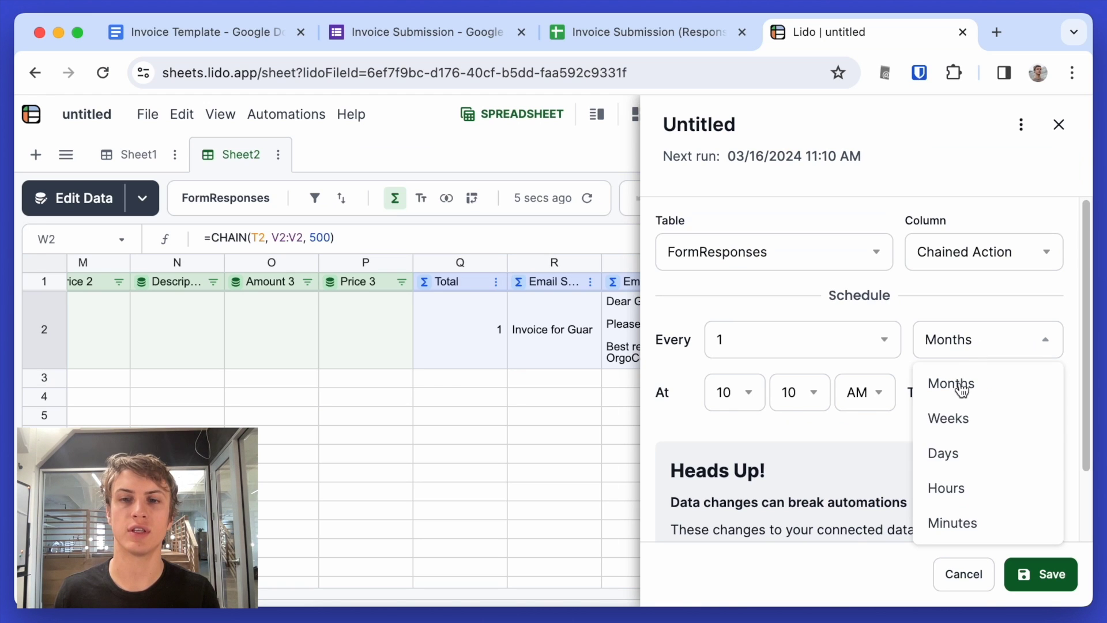
{"action": "left_click", "coordinate": [965, 522]}
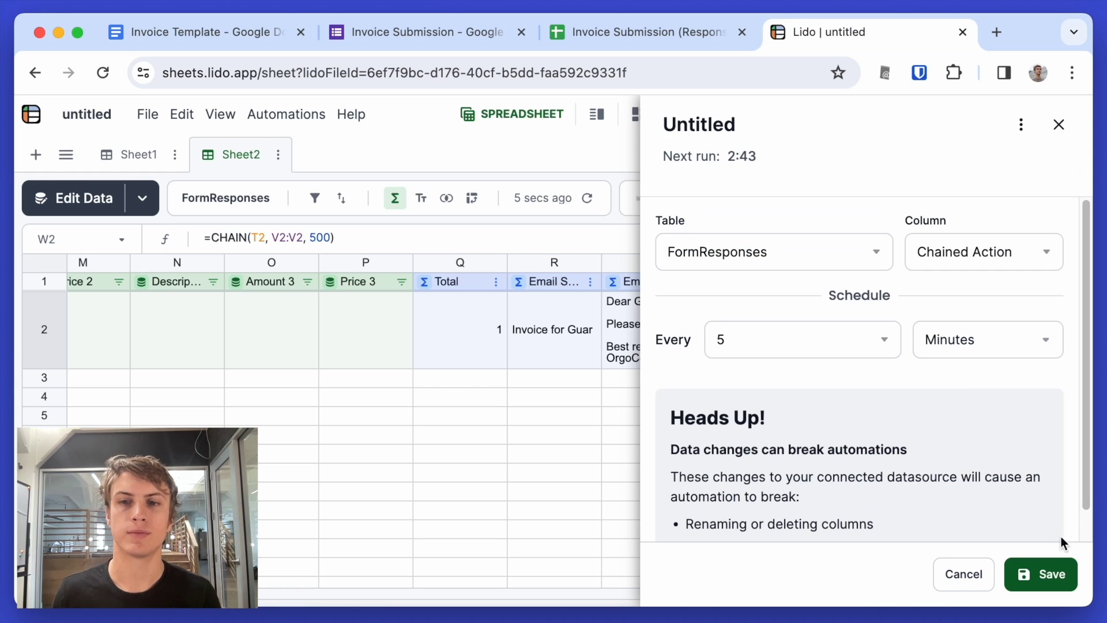
{"action": "left_click", "coordinate": [1052, 584]}
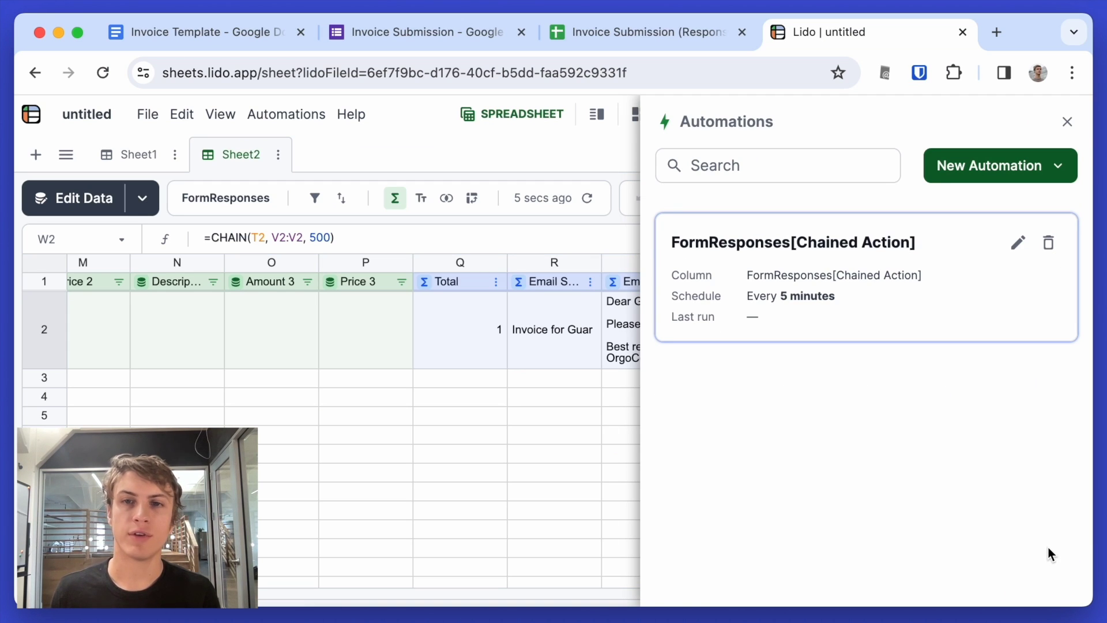
{"action": "left_click", "coordinate": [1065, 123]}
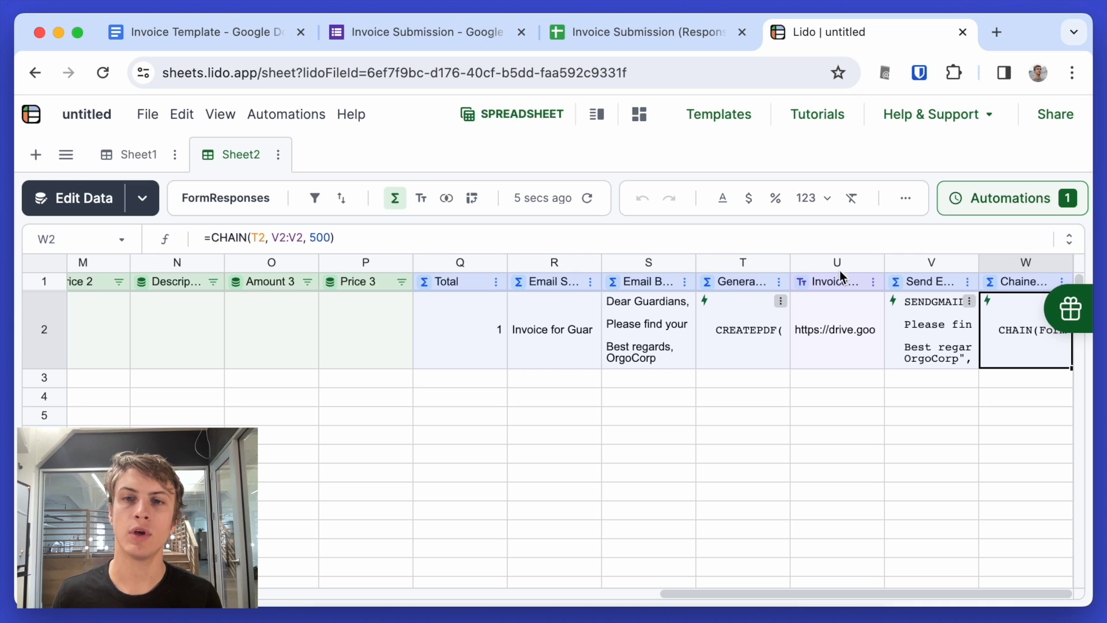
- Insert a new empty column to the right of column V
{"action": "right_click", "coordinate": [915, 327]}
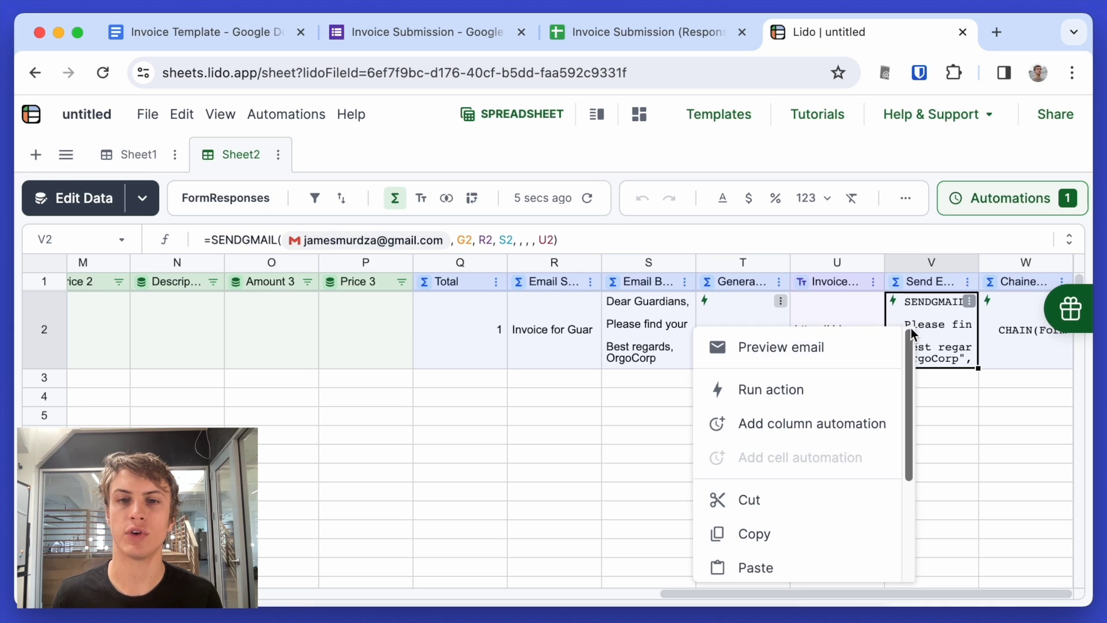
{"action": "left_click", "coordinate": [924, 350]}
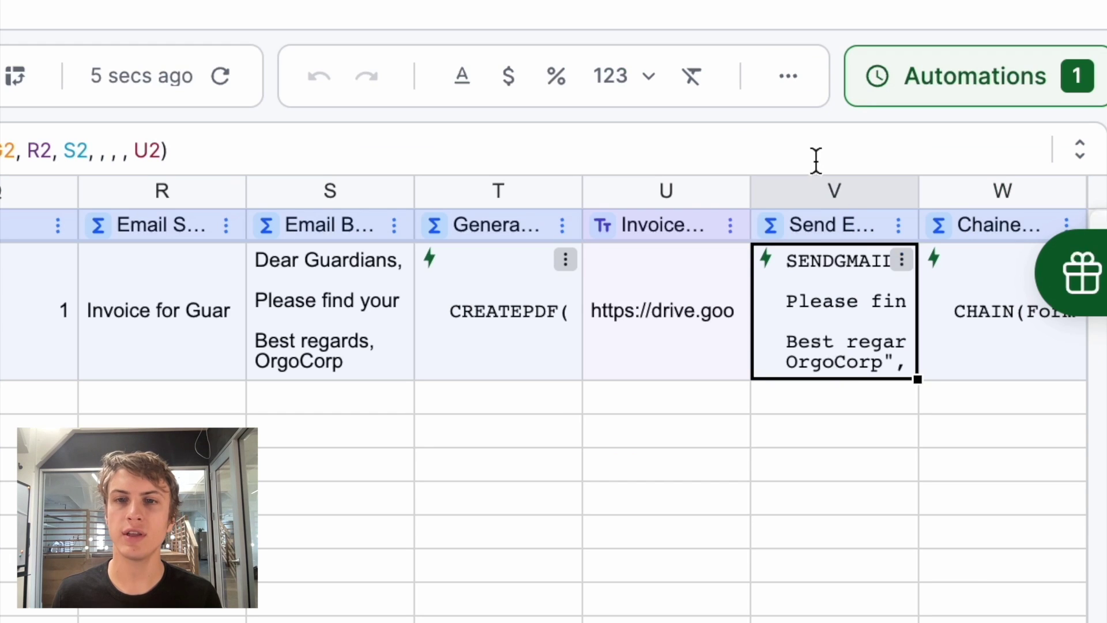
{"action": "right_click", "coordinate": [823, 182]}
{"action": "scroll", "coordinate": [700, 404], "scroll_direction": "down", "scroll_amount": 5}
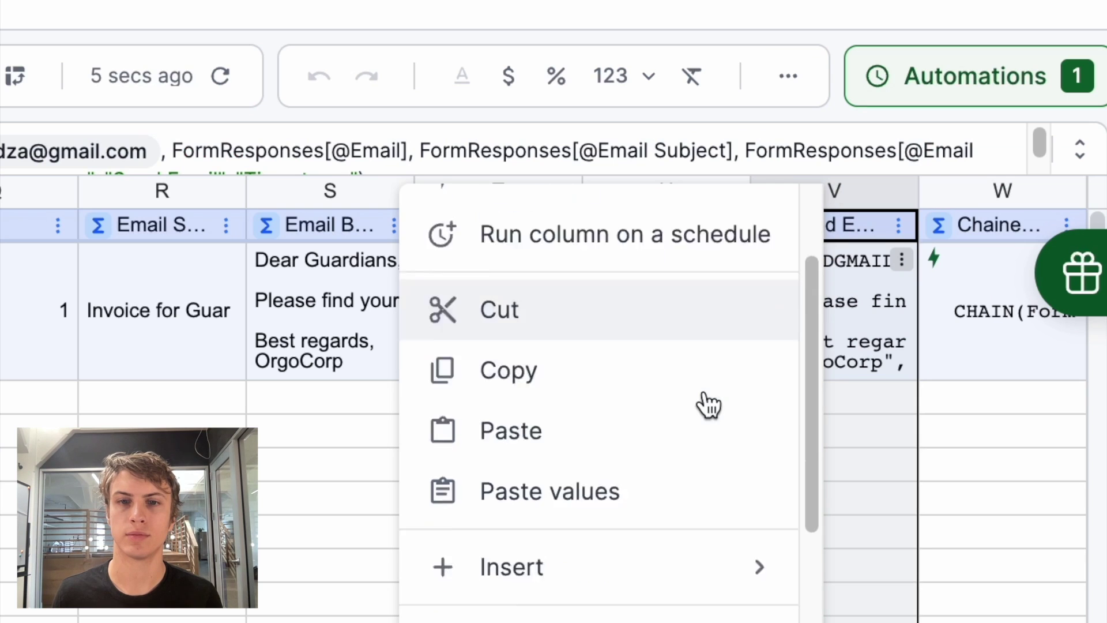
{"action": "mouse_move", "coordinate": [708, 405]}
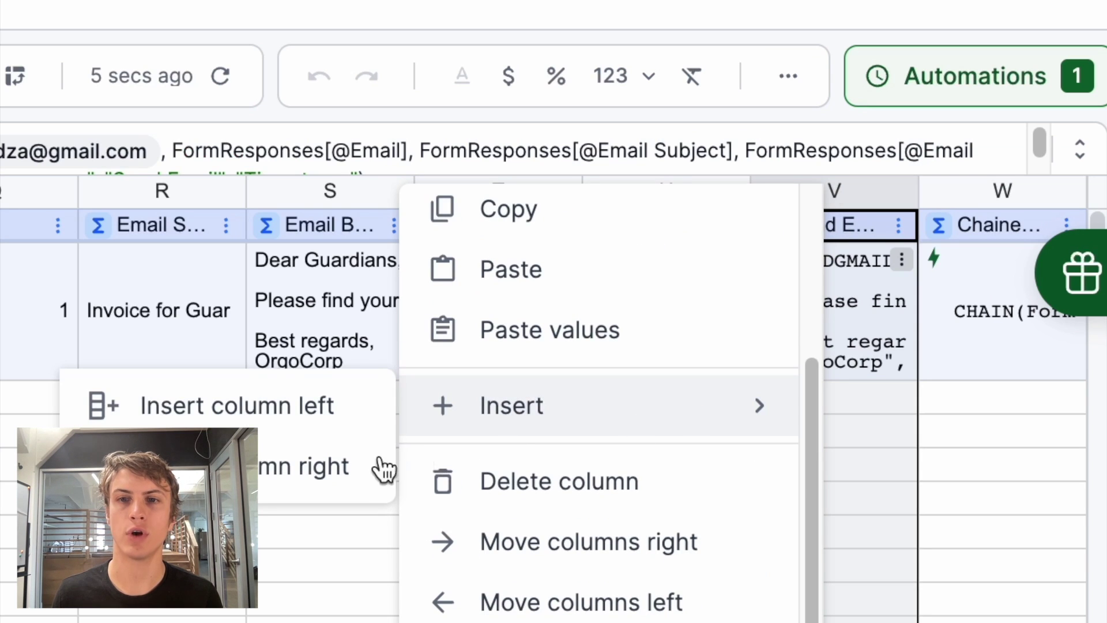
{"action": "left_click", "coordinate": [312, 476]}
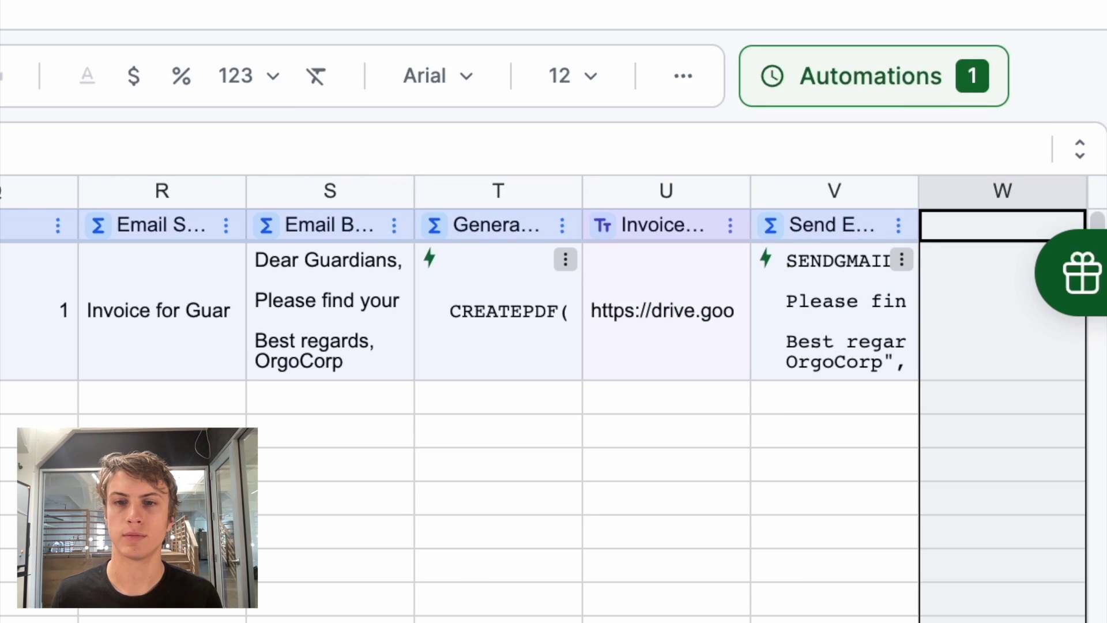
{"action": "scroll", "coordinate": [548, 282], "scroll_direction": "right", "scroll_amount": 5}
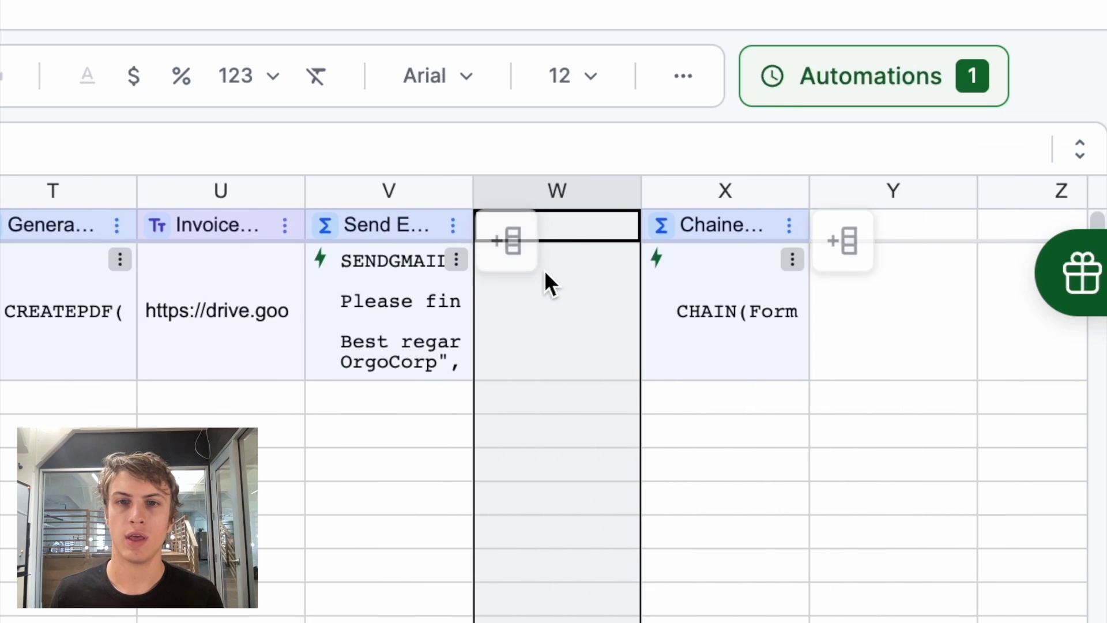
- Name the new column 'Email Sent' and make it a linked column
{"action": "left_click", "coordinate": [548, 282]}
{"action": "left_click", "coordinate": [572, 229]}
{"action": "type", "text": "Email "}
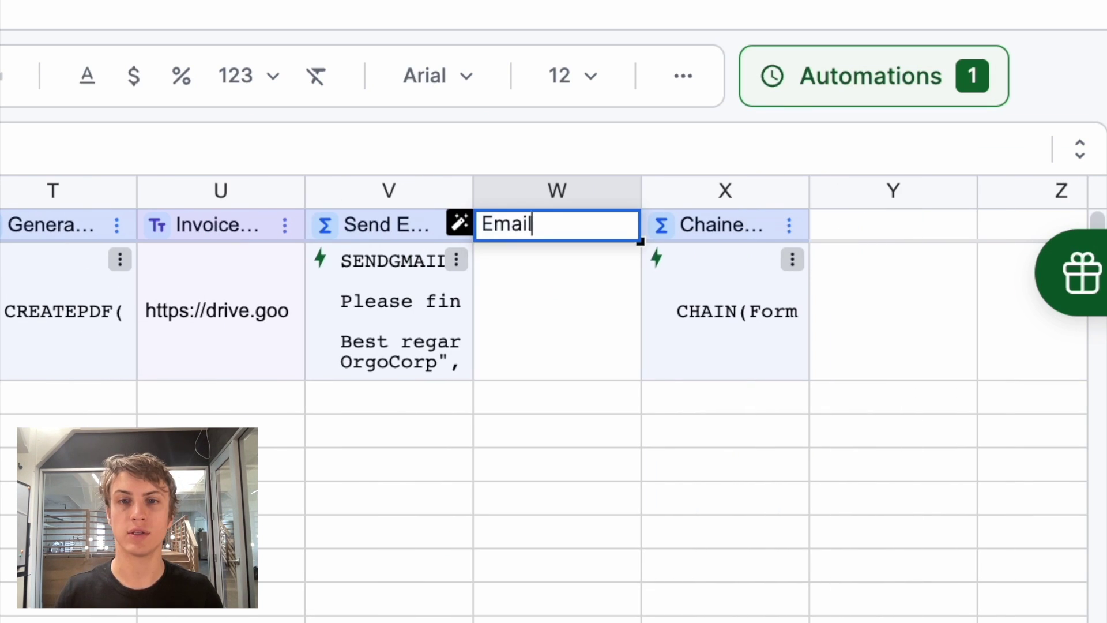
{"action": "type", "text": "Sent"}
{"action": "key", "text": "Return"}
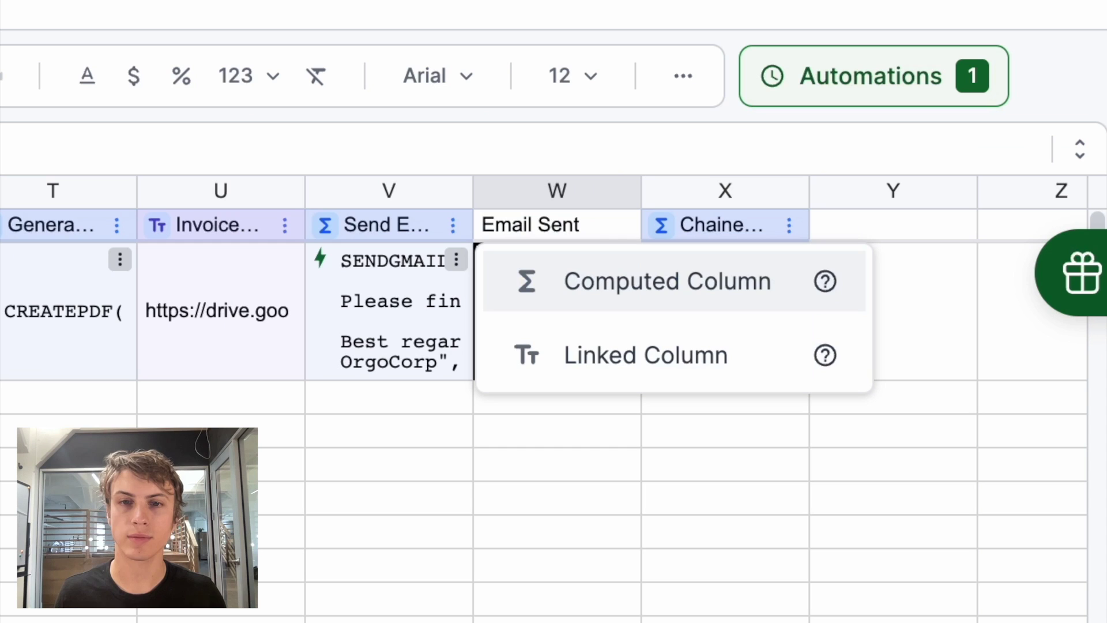
{"action": "left_click", "coordinate": [559, 364]}
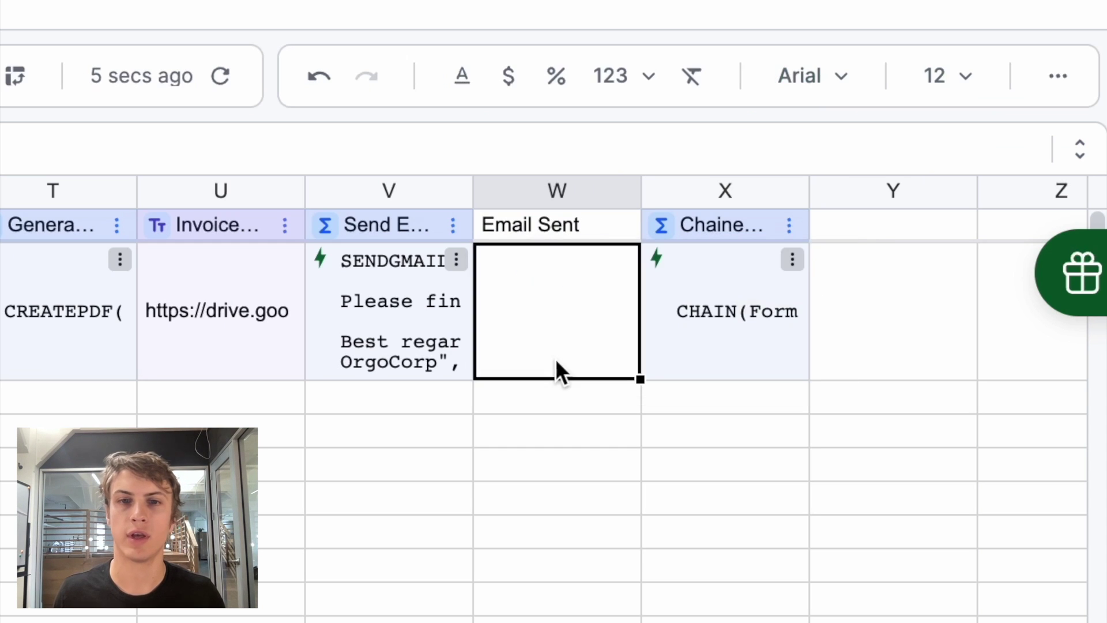
{"action": "double_click", "coordinate": [438, 300]}
- Set W2 as SENDGMAIL's status cell in V2, then send the email so both read success
{"action": "left_click", "coordinate": [822, 261]}
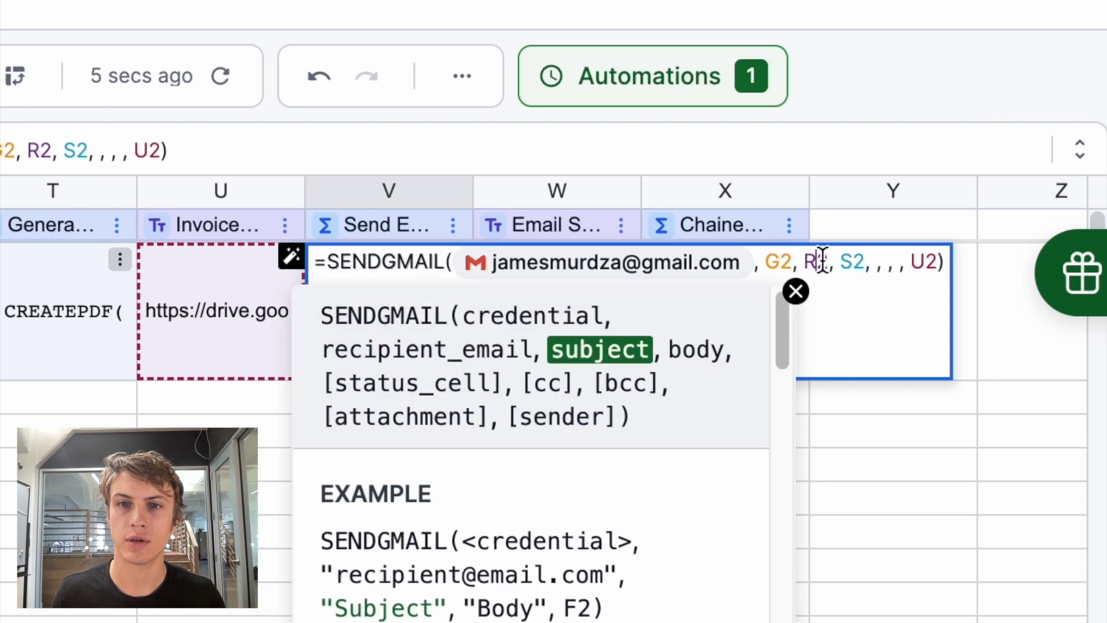
{"action": "left_click", "coordinate": [876, 265]}
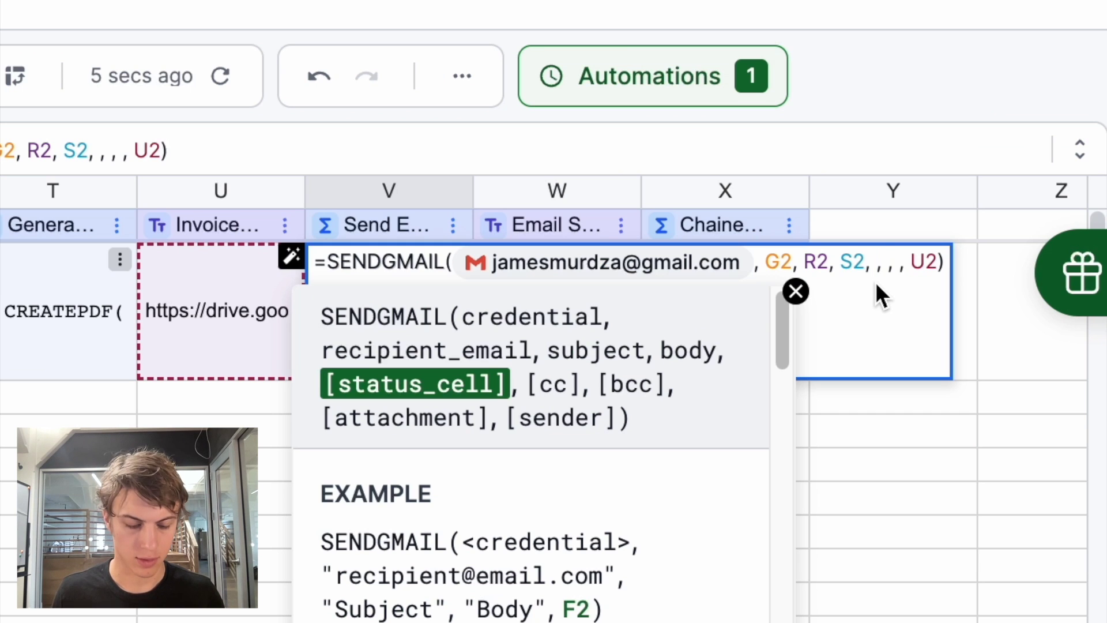
{"action": "type", "text": "W2"}
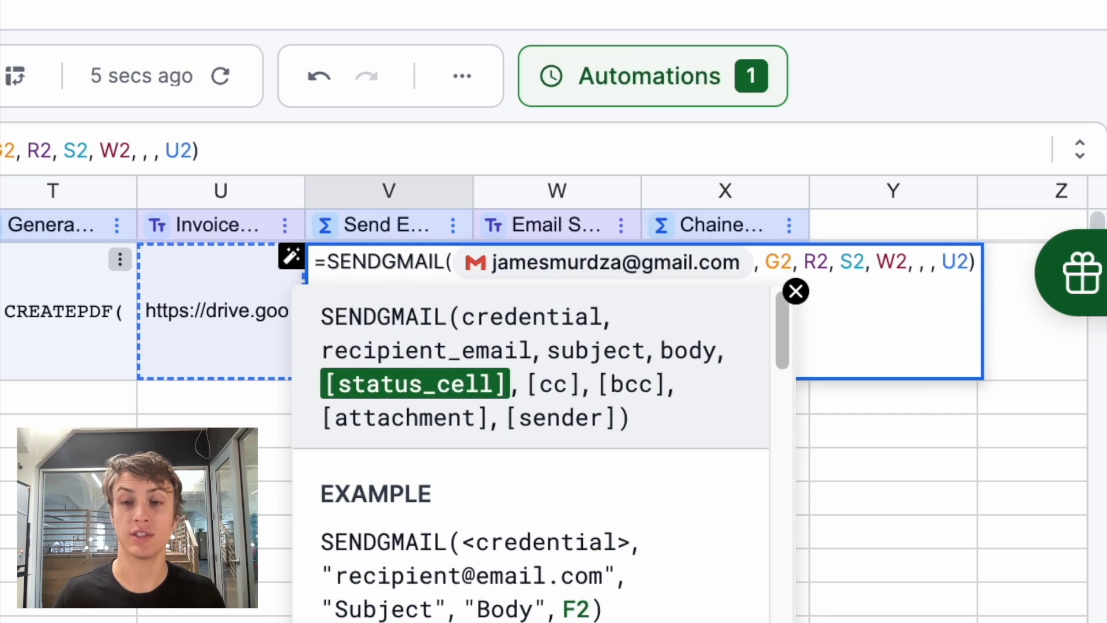
{"action": "key", "text": "Return"}
{"action": "right_click", "coordinate": [404, 285]}
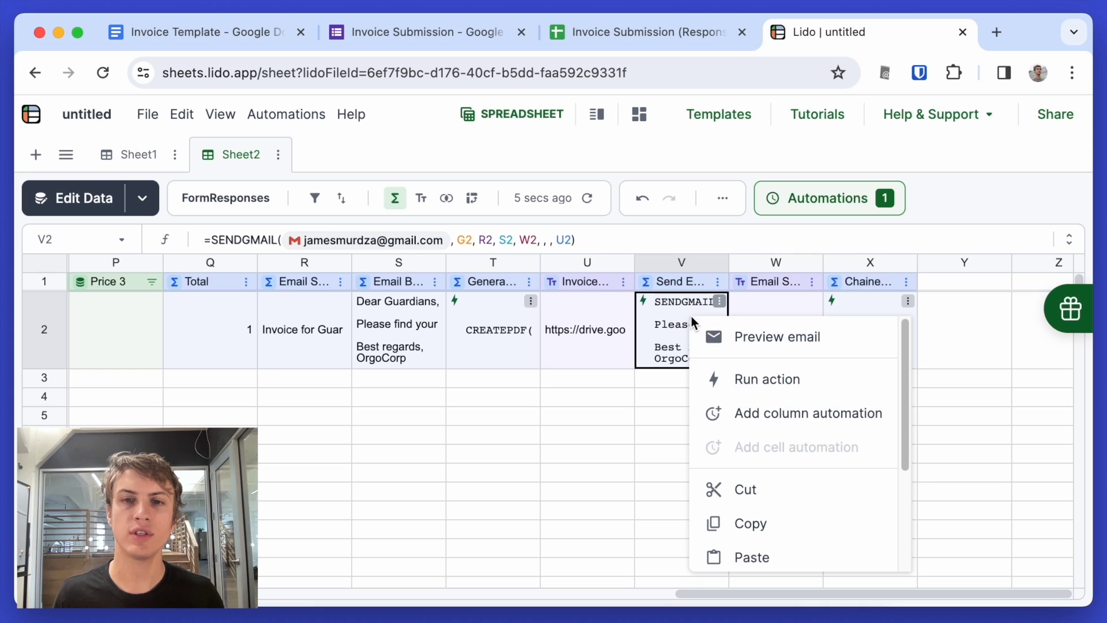
{"action": "left_click", "coordinate": [741, 391]}
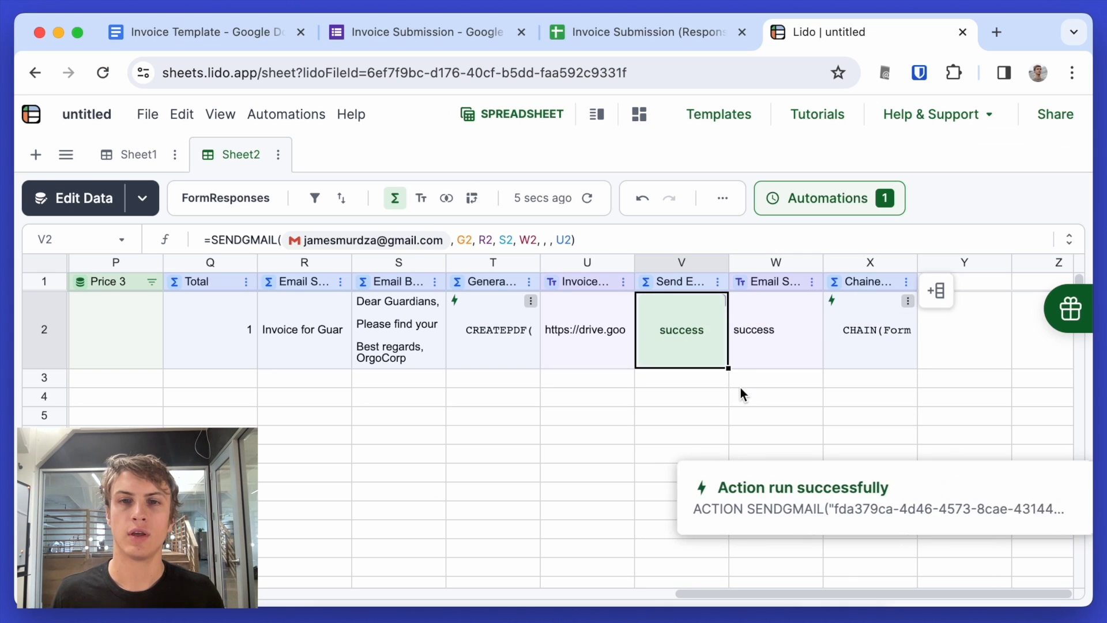
- Wrap X2's CHAIN(T2, V2:V2, 500) in IF(W2<>"success", …) so it only runs unsent rows
{"action": "left_click", "coordinate": [766, 333]}
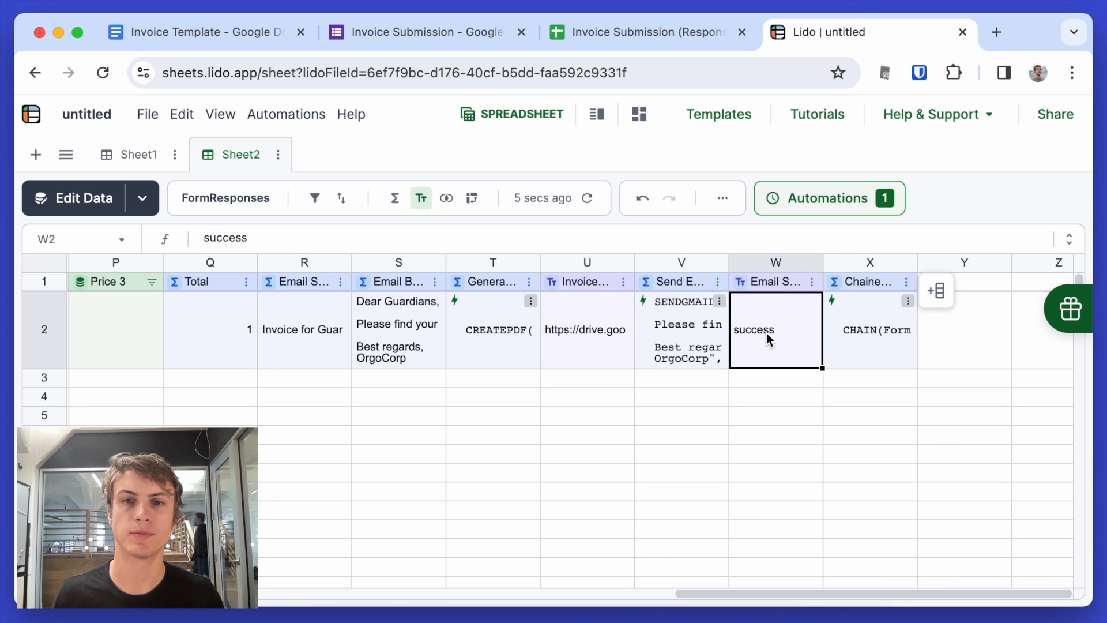
{"action": "double_click", "coordinate": [864, 328]}
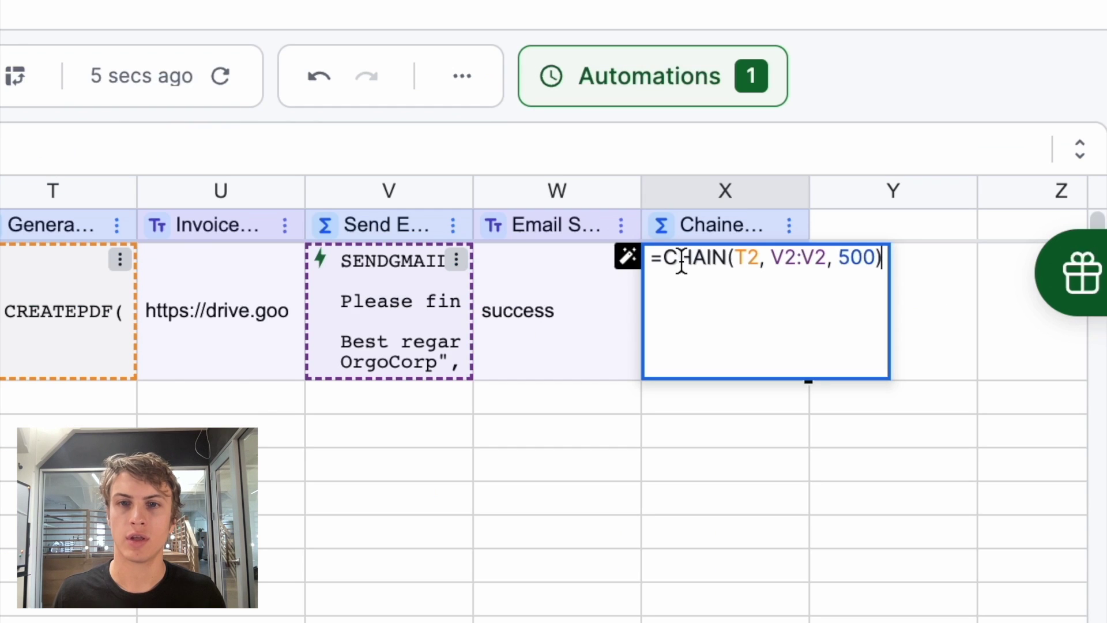
{"action": "left_click", "coordinate": [668, 260]}
{"action": "key", "text": "Escape"}
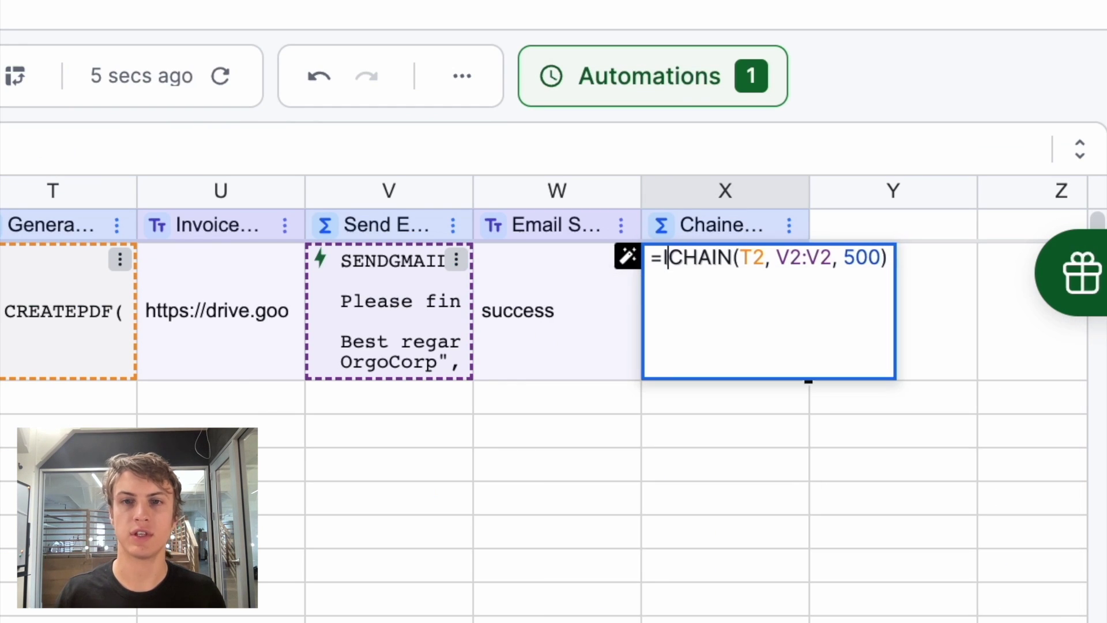
{"action": "type", "text": "IF("}
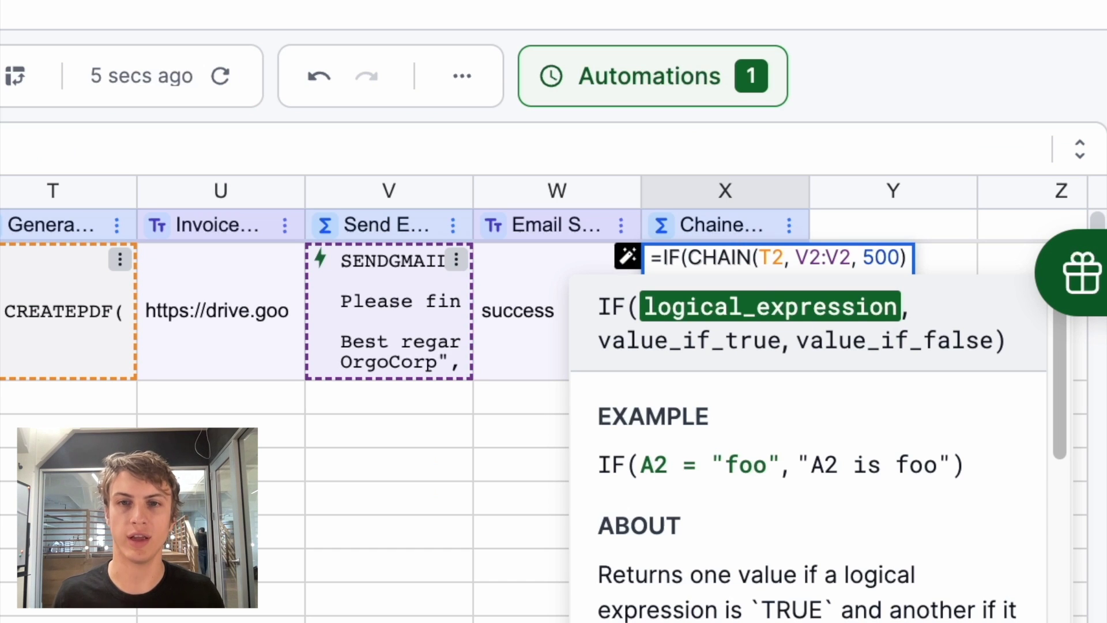
{"action": "left_click", "coordinate": [521, 290]}
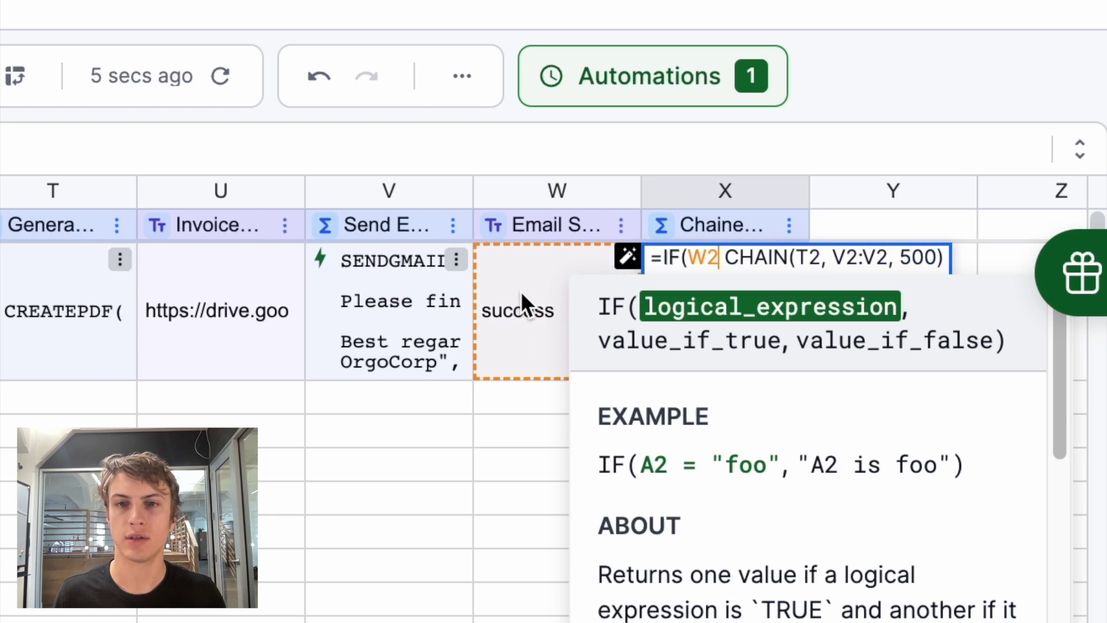
{"action": "type", "text": "<>"}
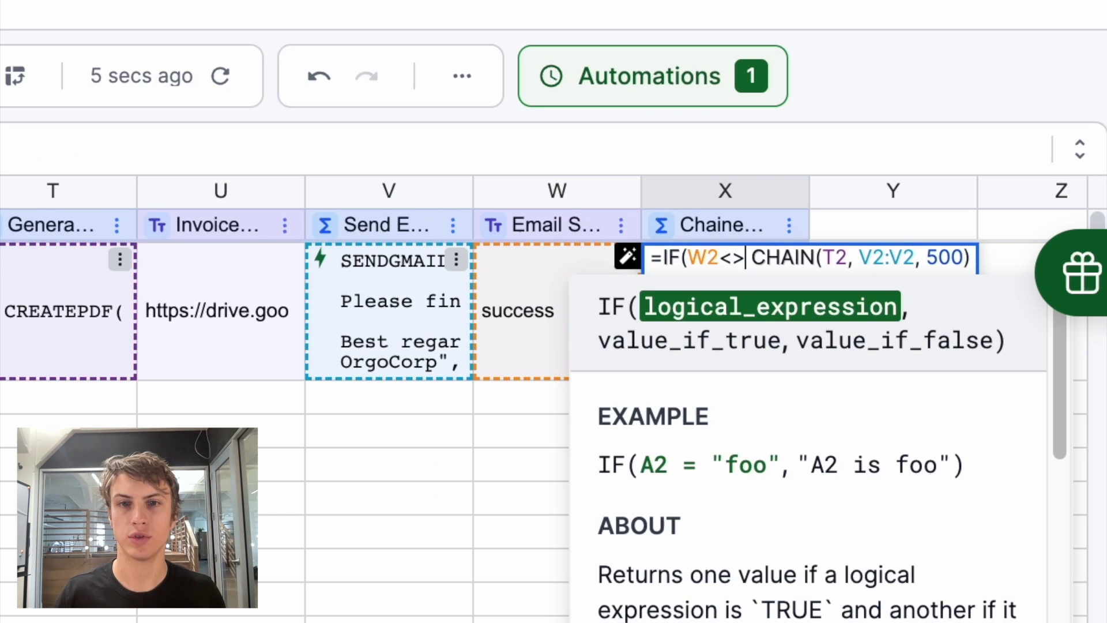
{"action": "type", "text": "\"succ"}
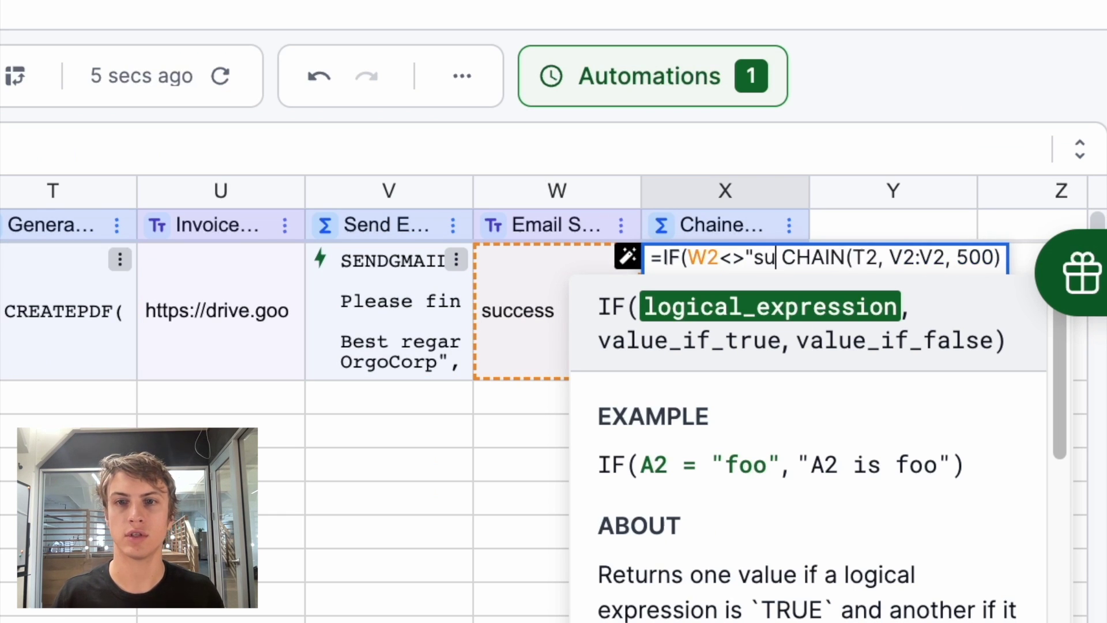
{"action": "type", "text": "ess\","}
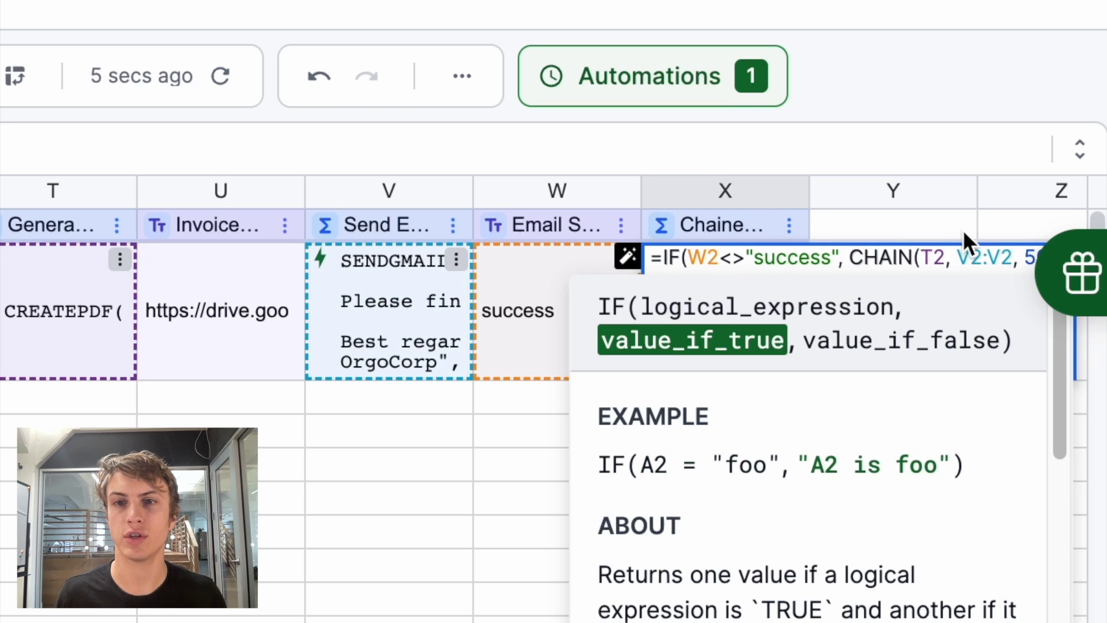
{"action": "double_click", "coordinate": [956, 253]}
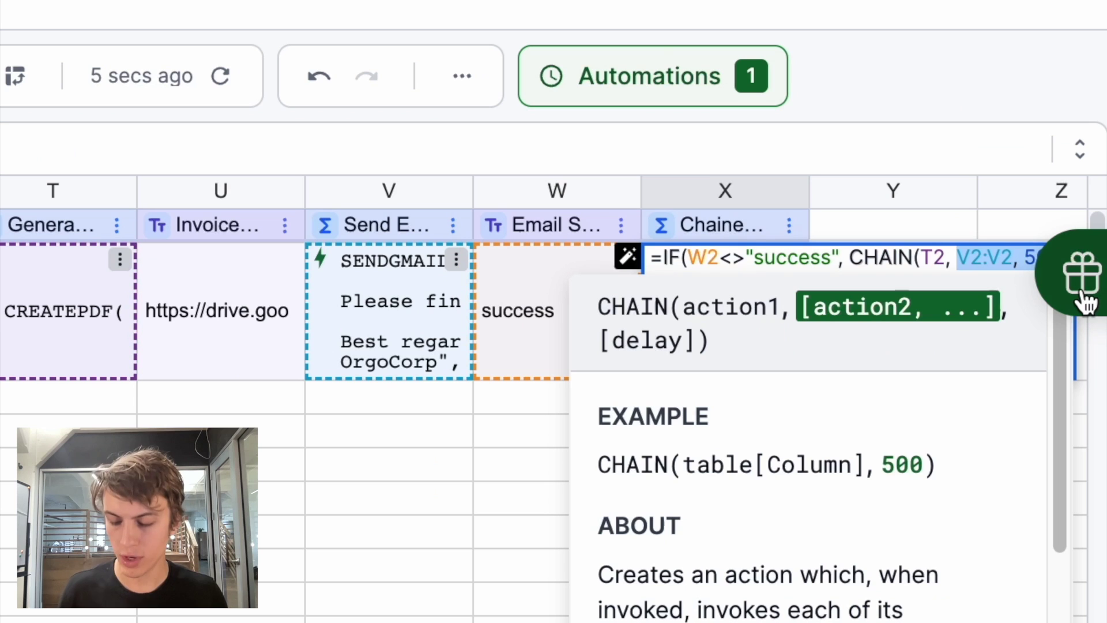
{"action": "key", "text": "Left"}
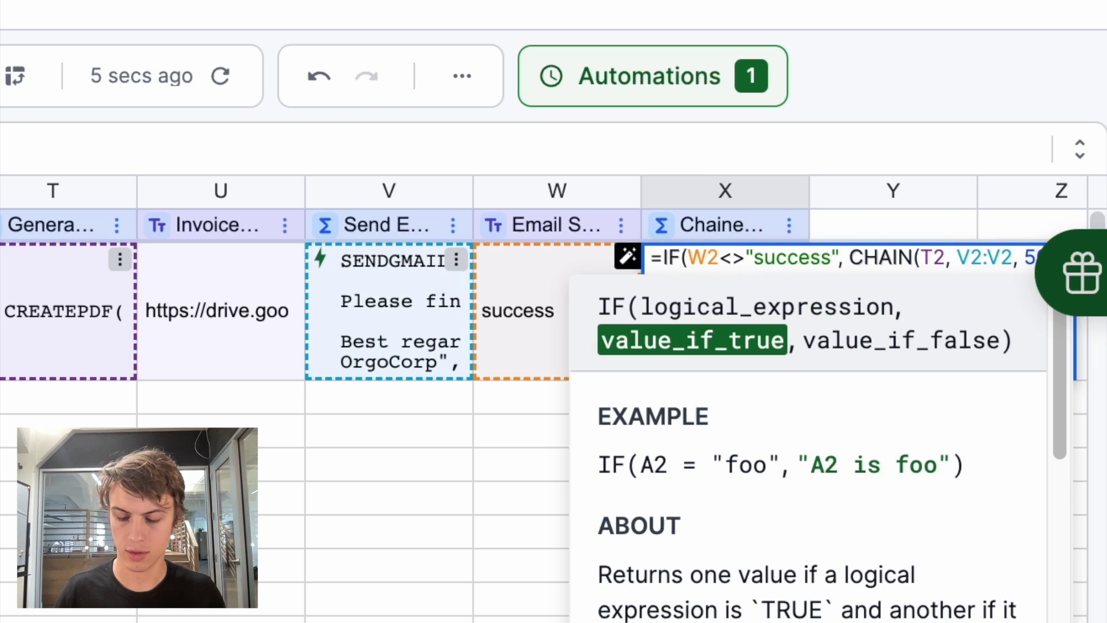
{"action": "key", "text": "Return"}
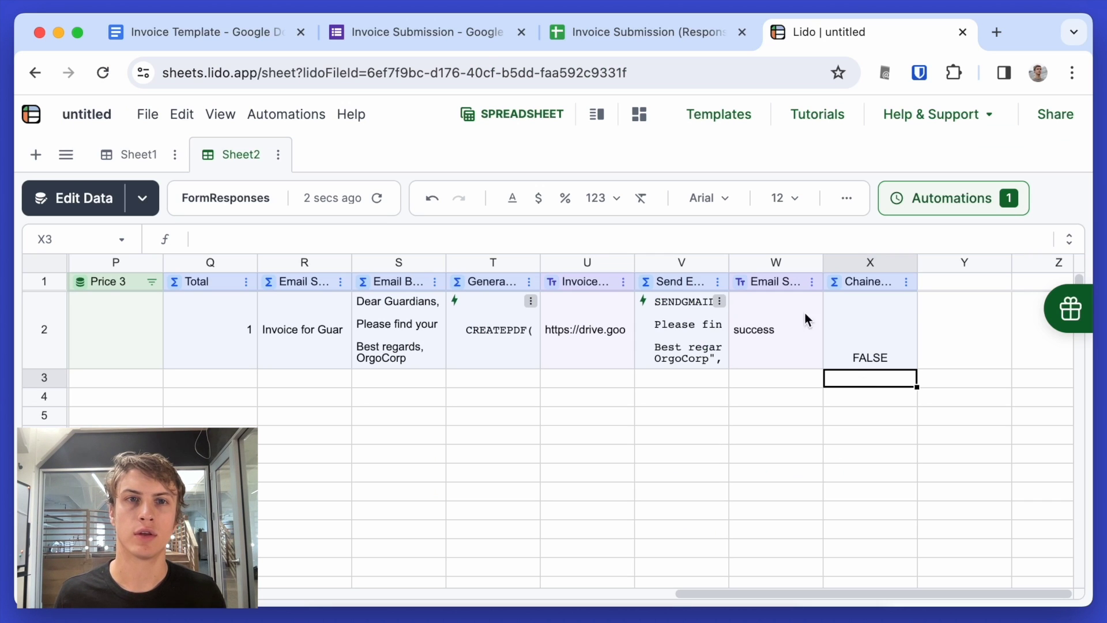
- Open the live Invoice Submission form and enter the customer's name, Groot Landscaping, address, phone and e-mail
{"action": "left_click", "coordinate": [421, 35]}
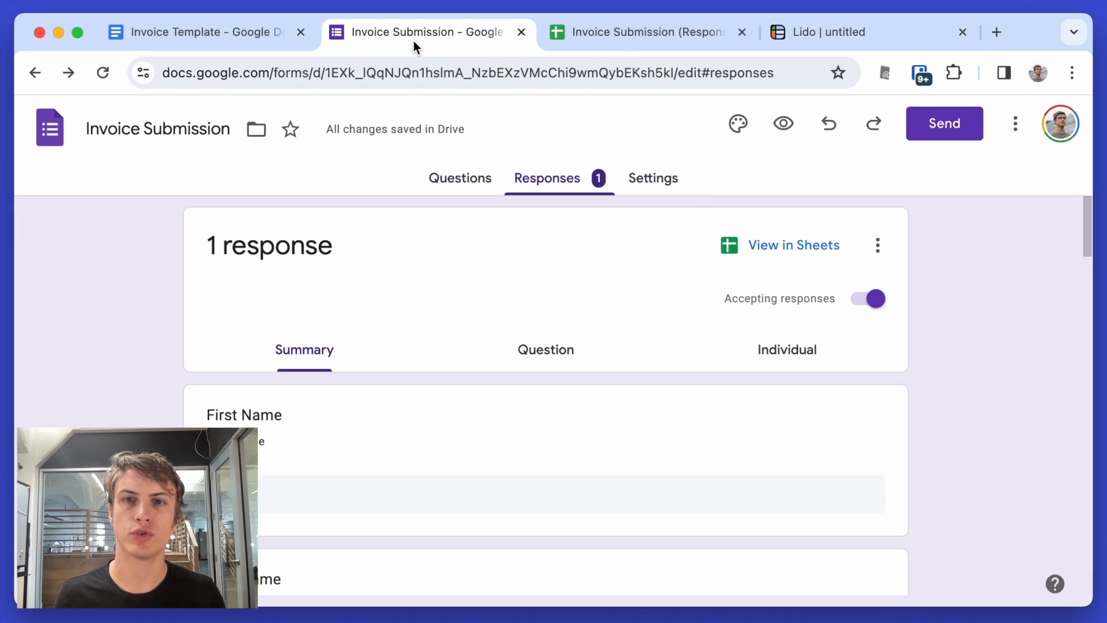
{"action": "left_click", "coordinate": [786, 136]}
{"action": "left_click", "coordinate": [311, 373]}
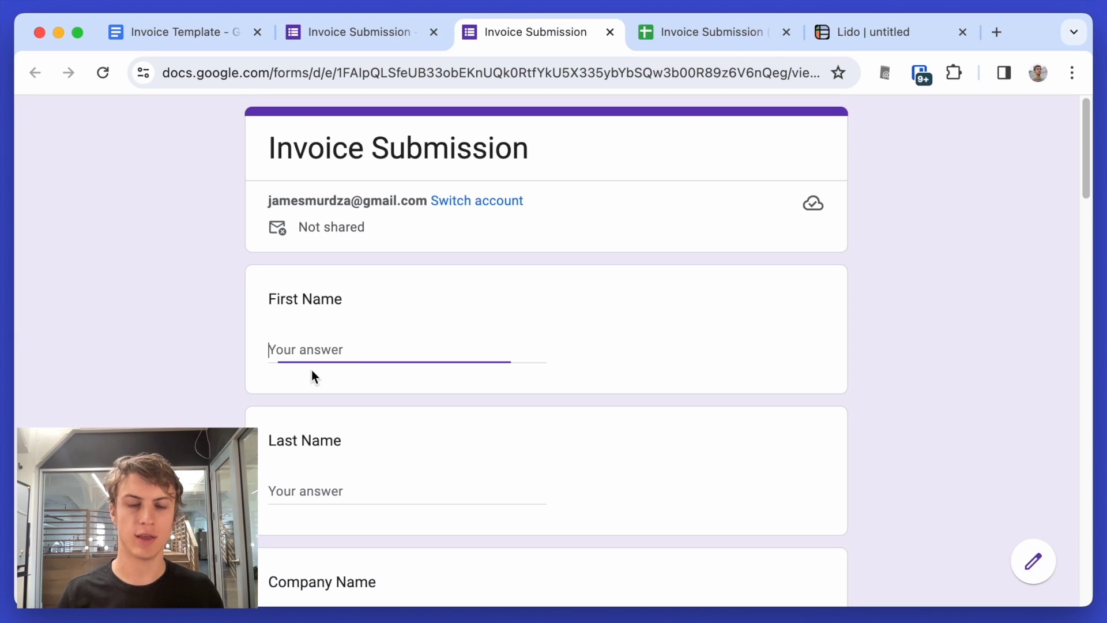
{"action": "type", "text": "Groot"}
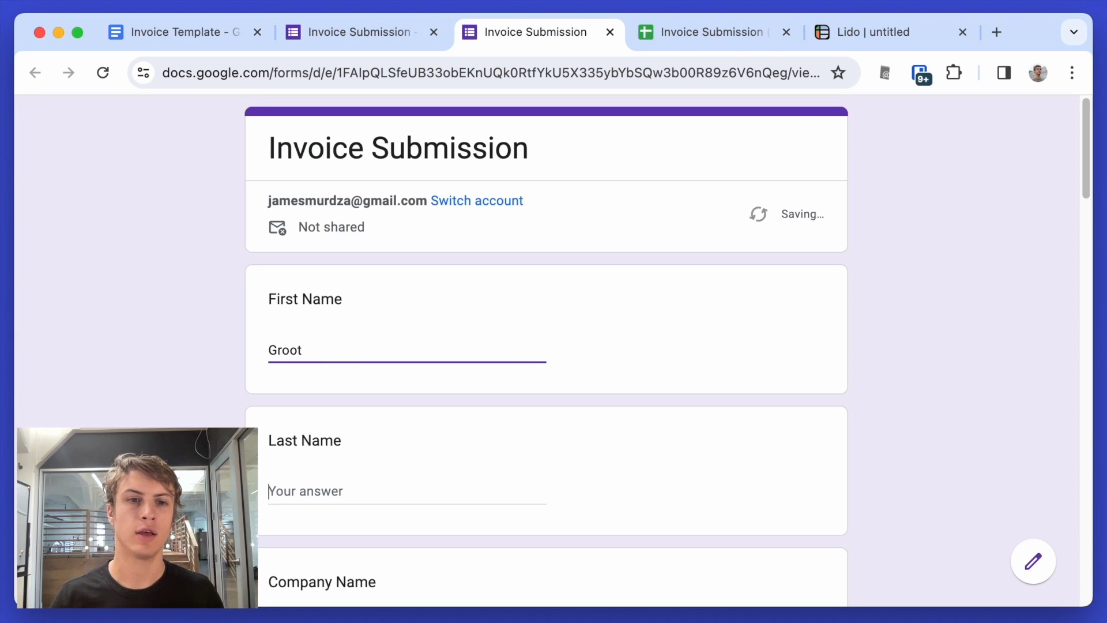
{"action": "key", "text": "Tab"}
{"action": "type", "text": "Groot"}
{"action": "key", "text": "Tab"}
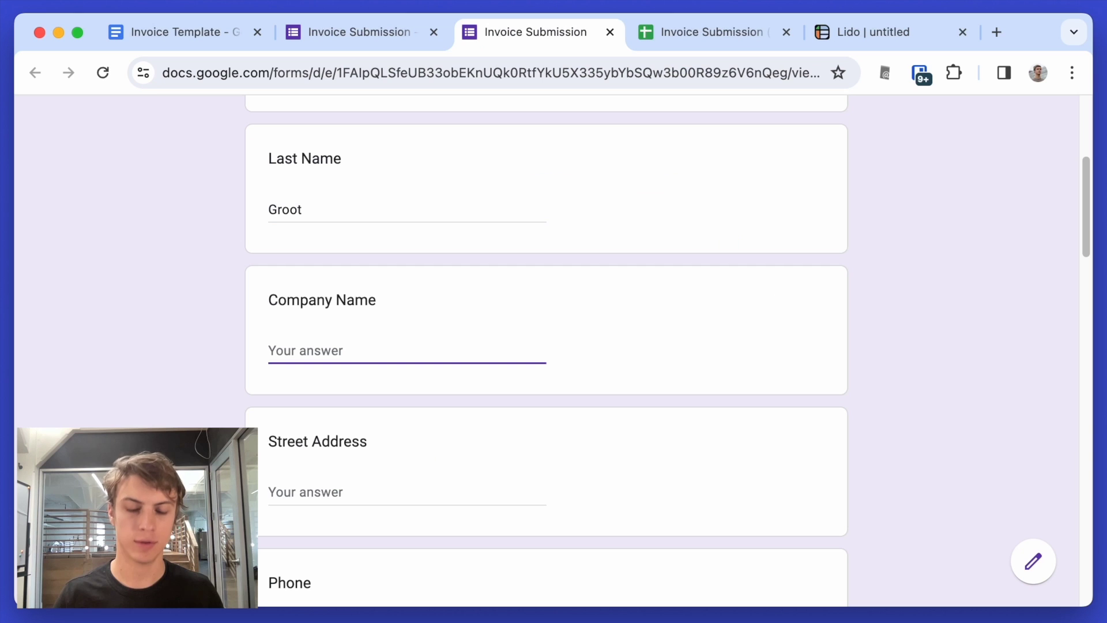
{"action": "type", "text": "Groot L"}
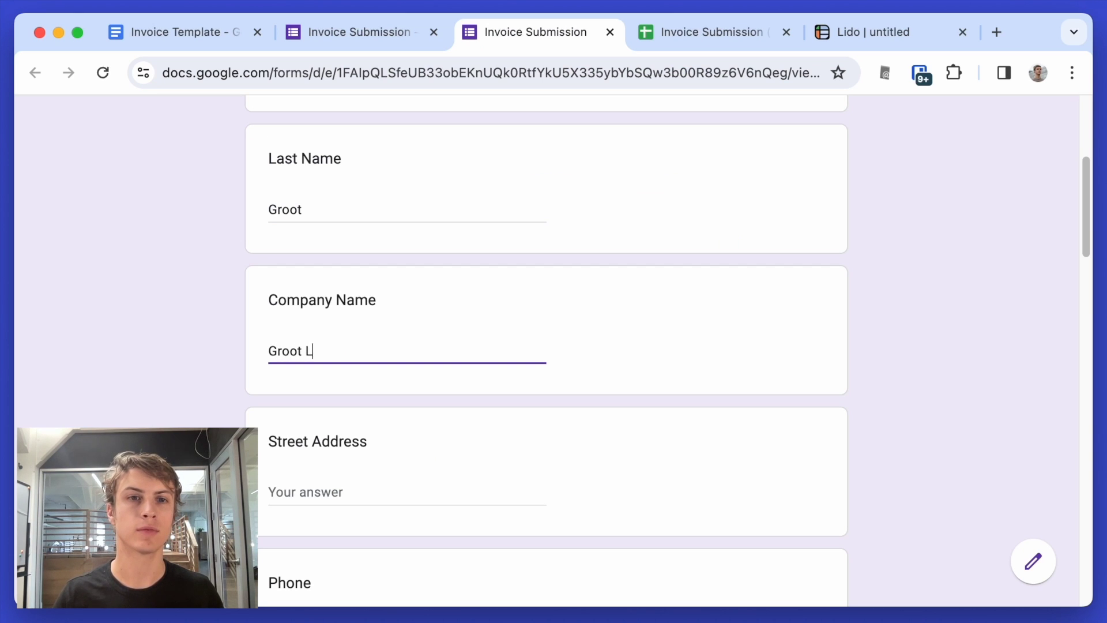
{"action": "type", "text": "andscaping"}
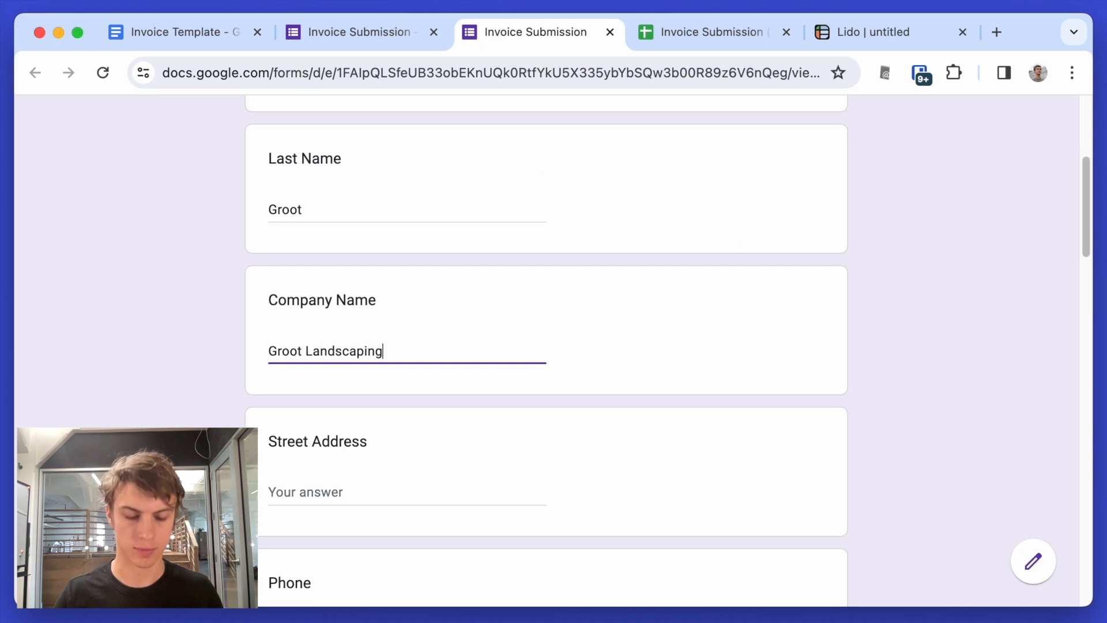
{"action": "key", "text": "Tab"}
{"action": "type", "text": "123 Main S"}
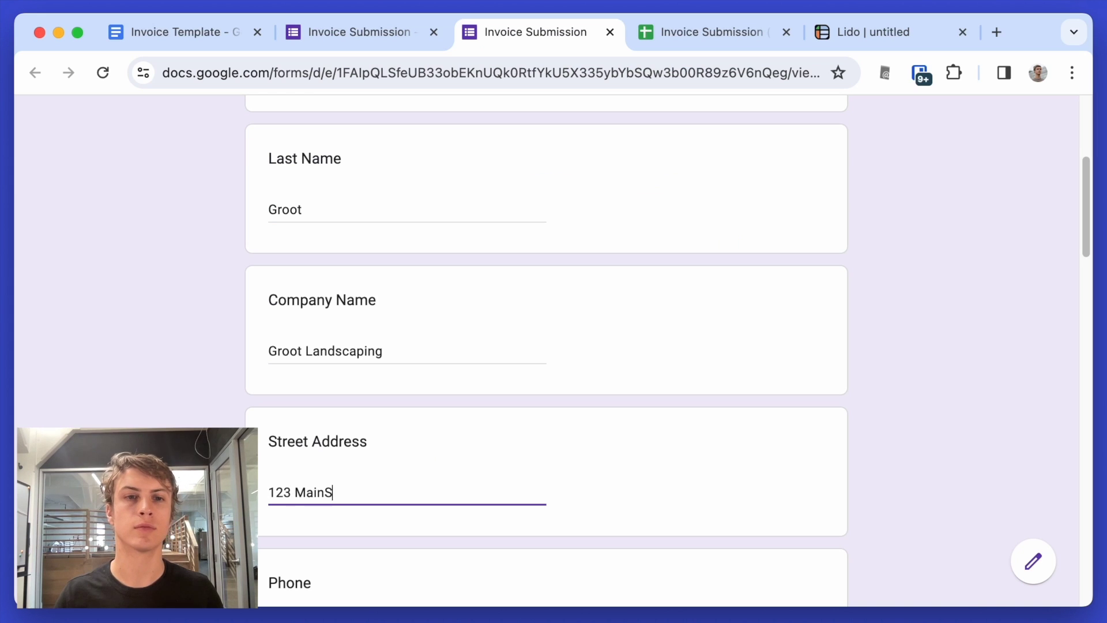
{"action": "key", "text": "BackSpace"}
{"action": "type", "text": "Street"}
{"action": "key", "text": "Tab"}
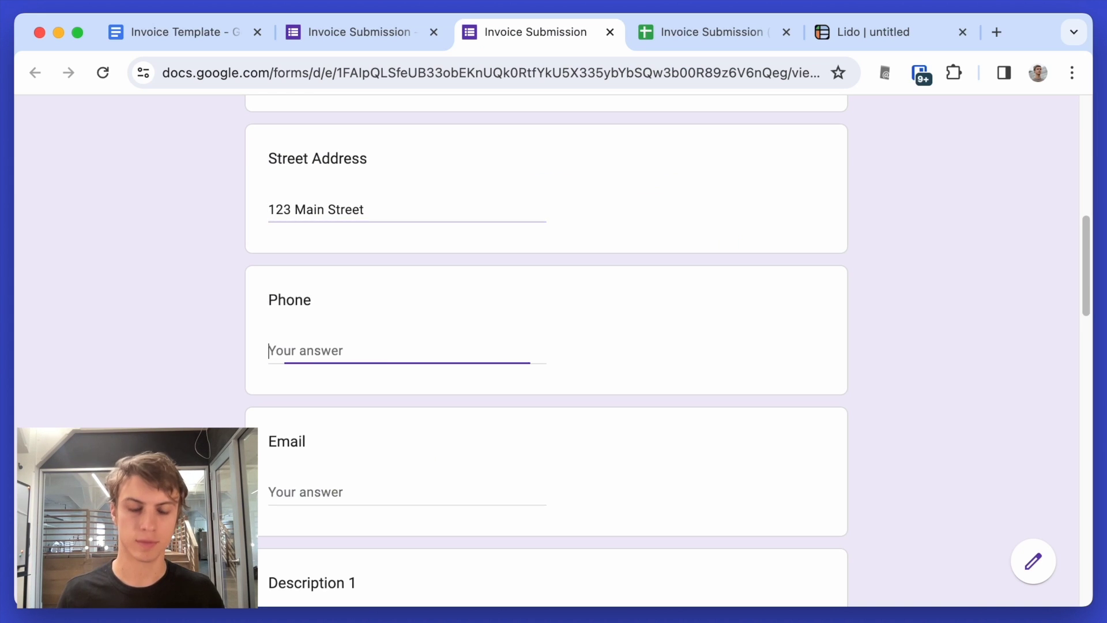
{"action": "type", "text": "123"}
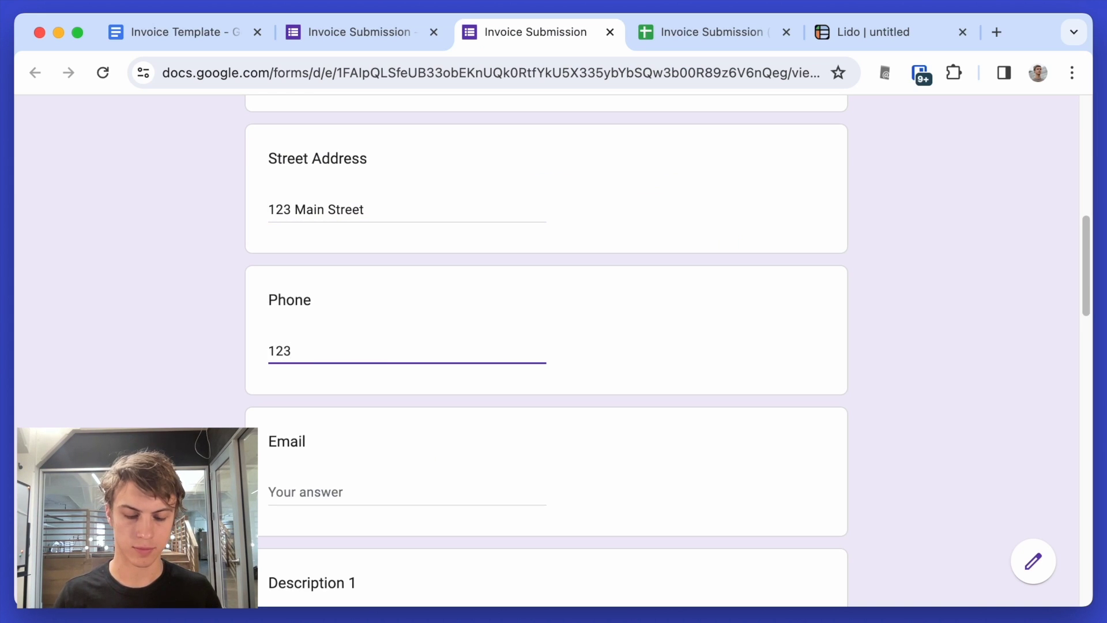
{"action": "type", "text": "456789"}
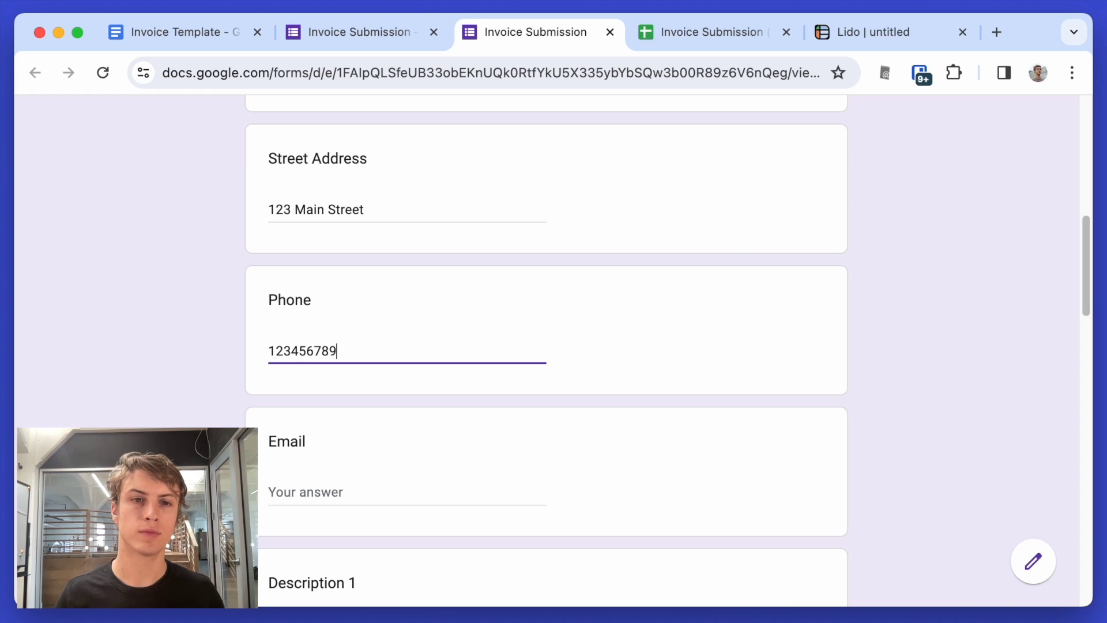
{"action": "key", "text": "Tab"}
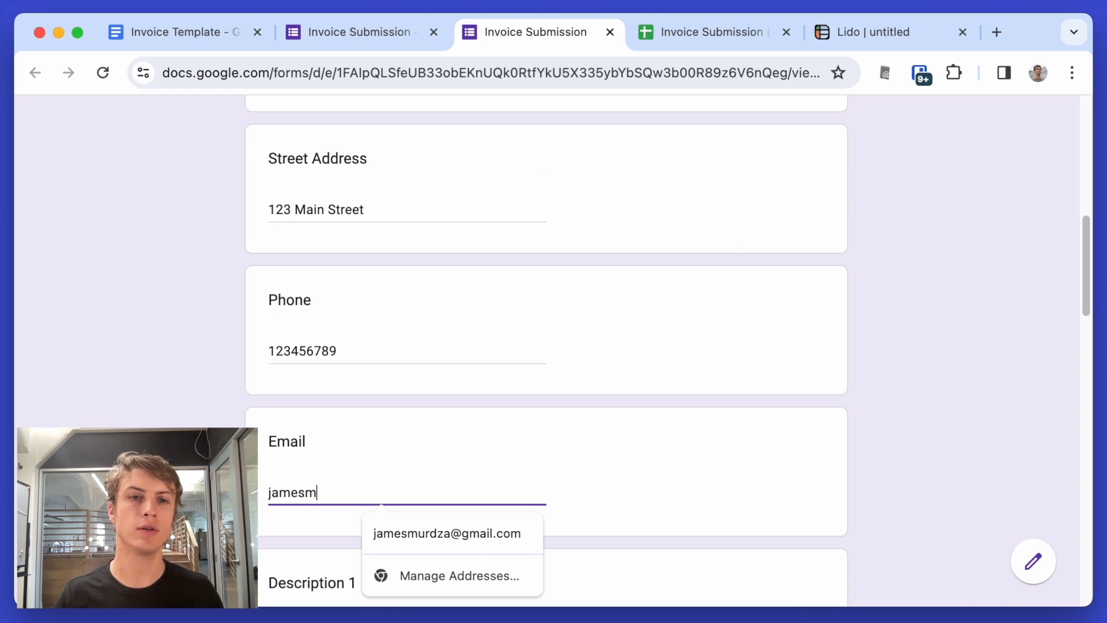
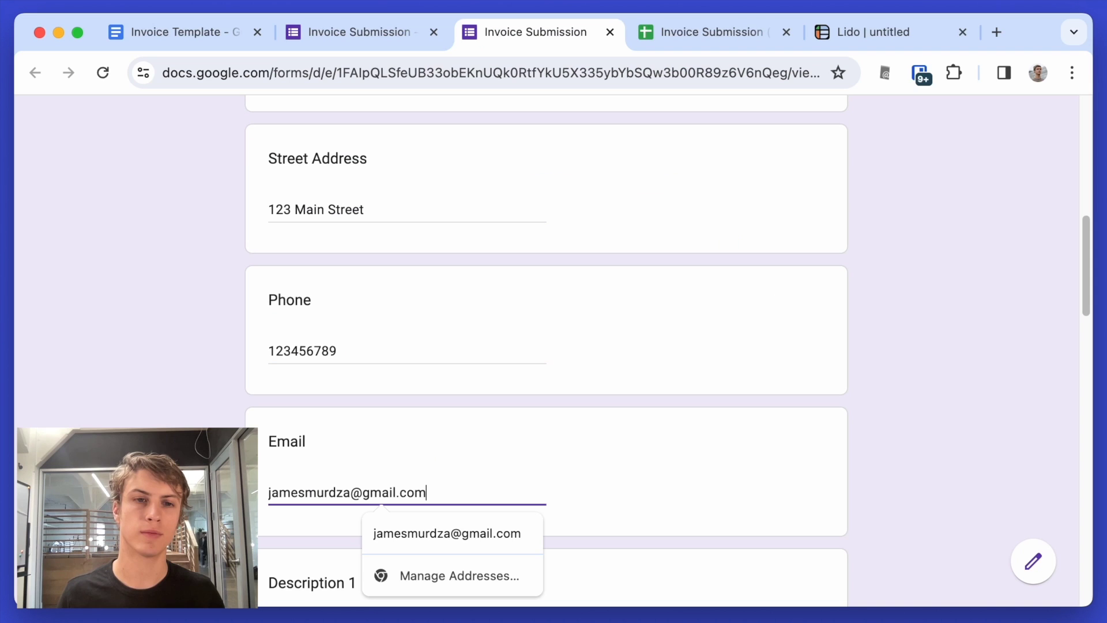
- Add line items Dirt (amount 1, price 5) and Wheelbarrow (amount 1, price 20)
{"action": "key", "text": "Tab"}
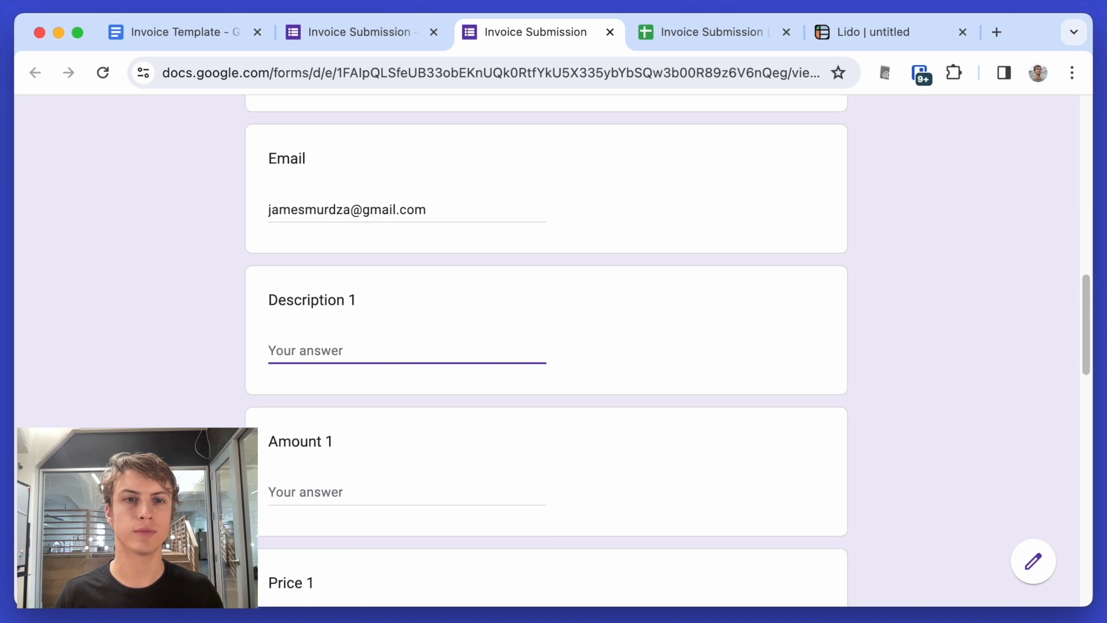
{"action": "type", "text": "Dirt"}
{"action": "key", "text": "Tab"}
{"action": "type", "text": "1"}
{"action": "key", "text": "Tab"}
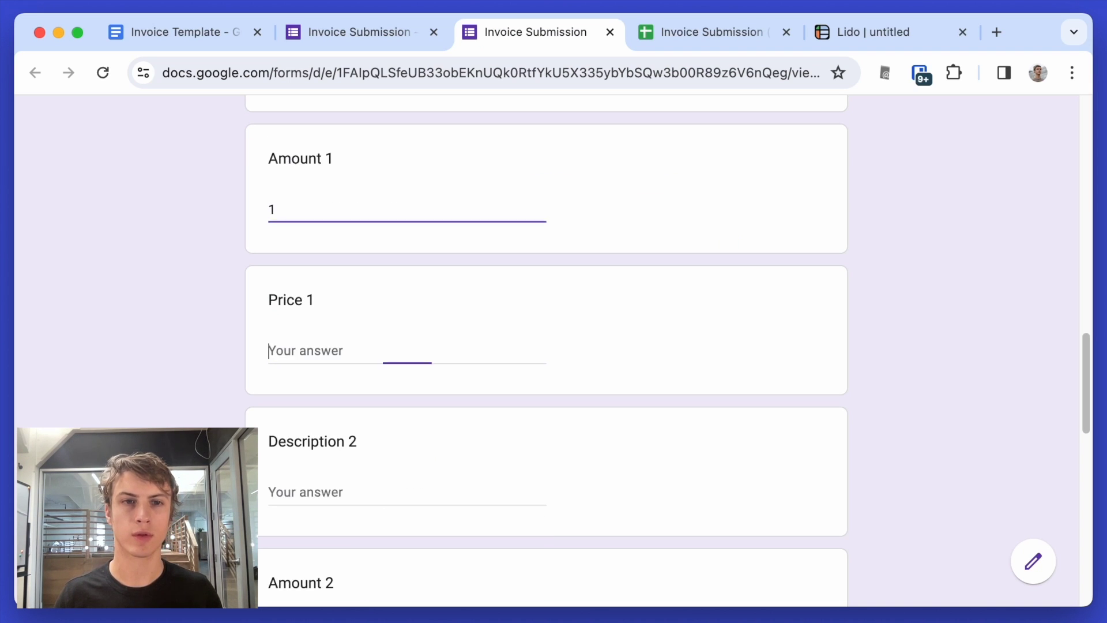
{"action": "type", "text": "5"}
{"action": "key", "text": "Tab"}
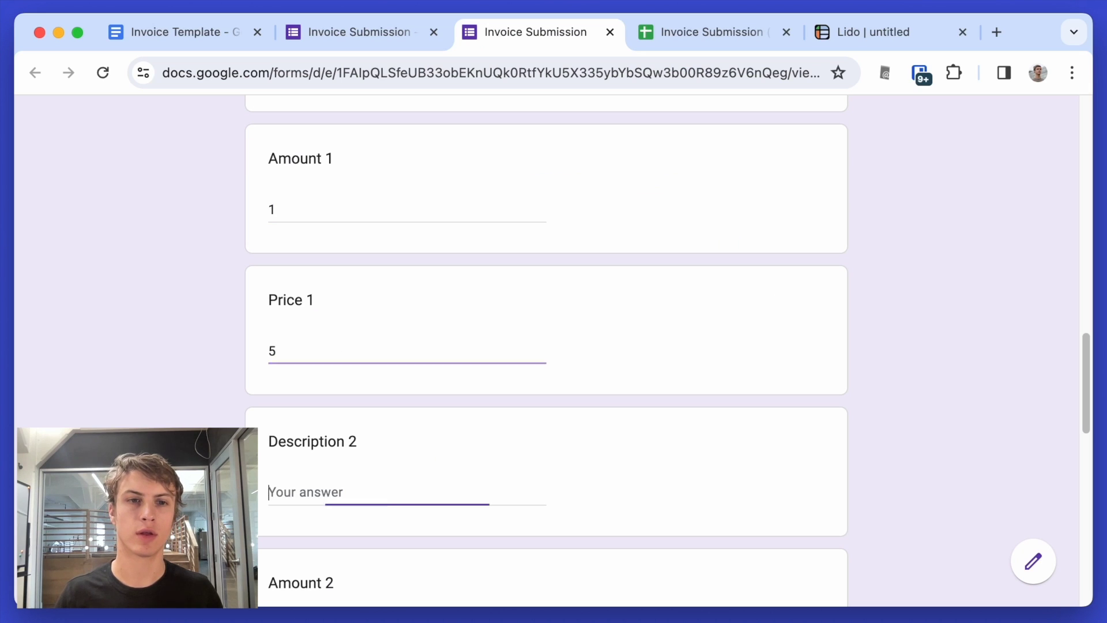
{"action": "type", "text": "Wheelbarrow"}
{"action": "key", "text": "Tab"}
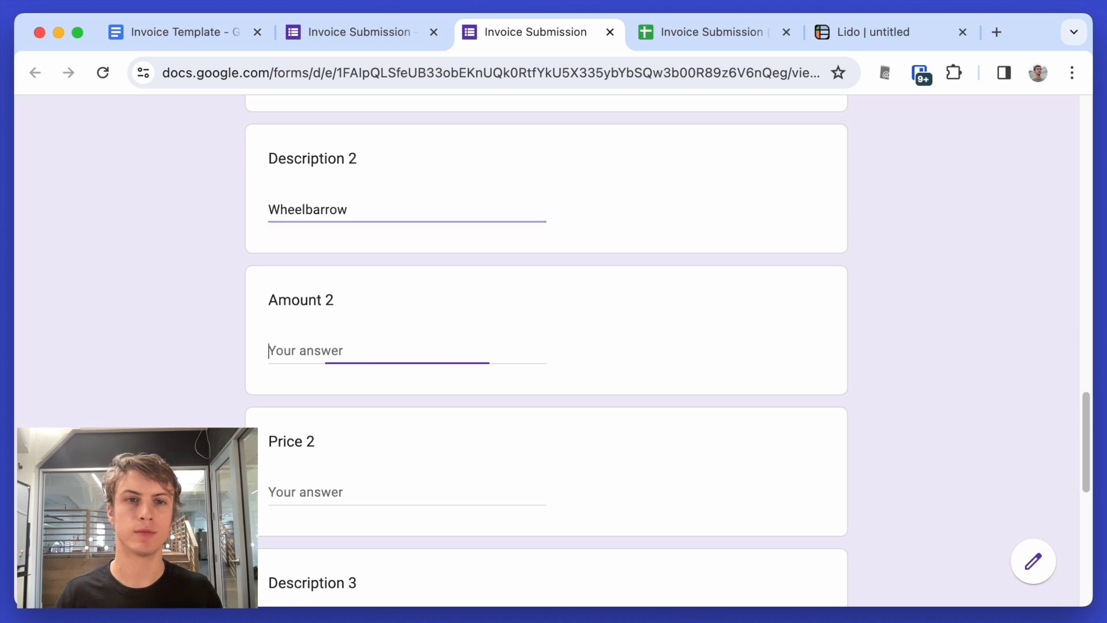
{"action": "type", "text": "1"}
{"action": "key", "text": "Tab"}
{"action": "type", "text": "20"}
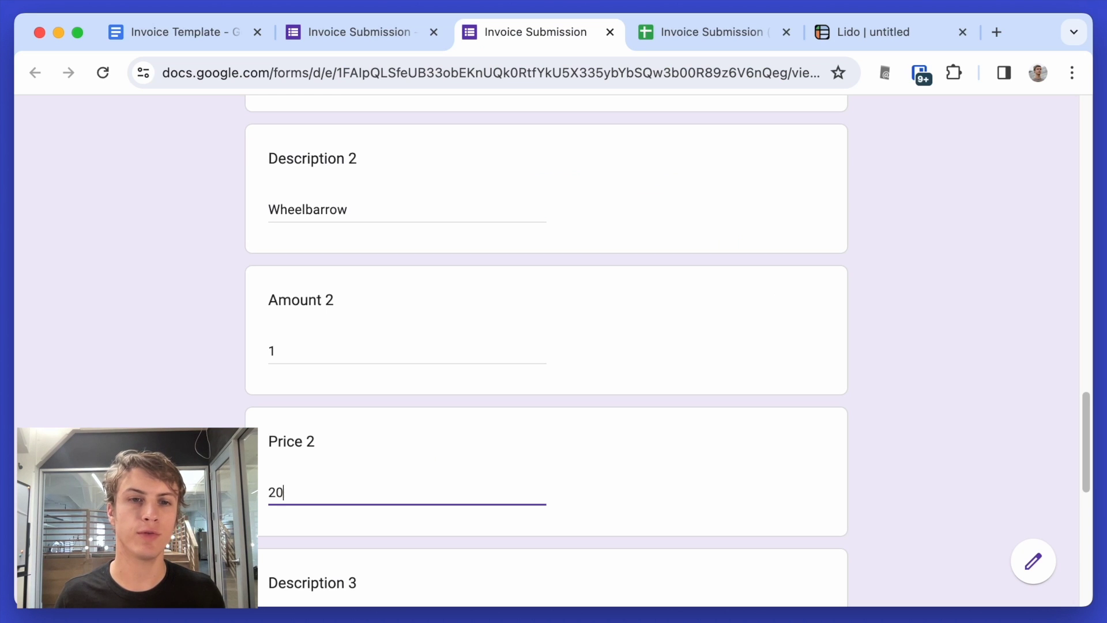
- Submit the form and check the new row in the responses sheet and Lido sheet
{"action": "scroll", "coordinate": [306, 376], "scroll_direction": "down", "scroll_amount": 10}
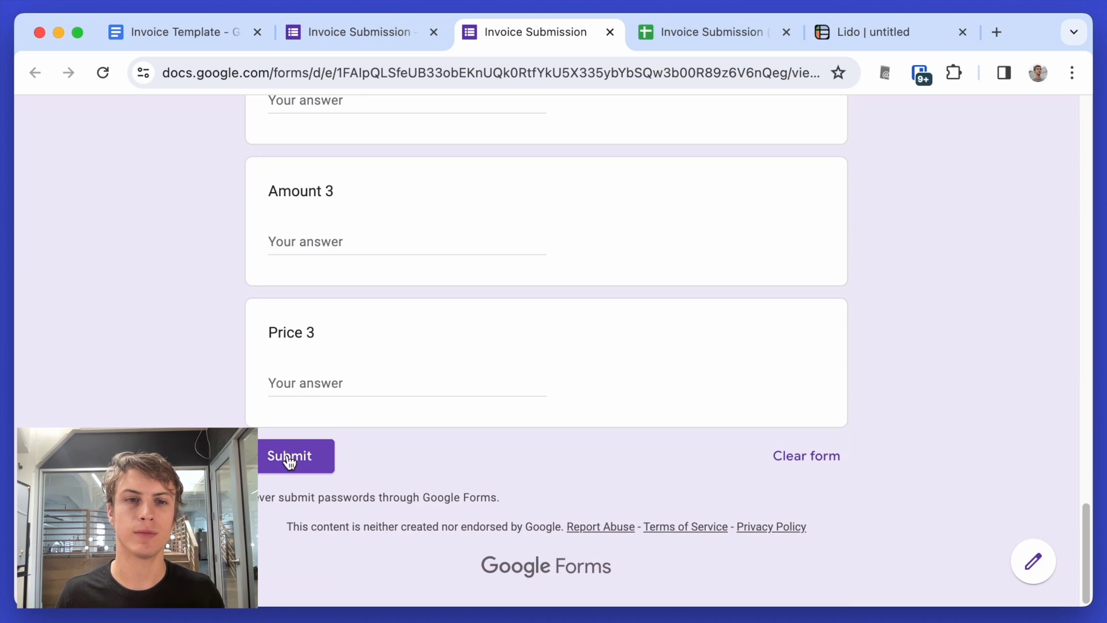
{"action": "left_click", "coordinate": [289, 455]}
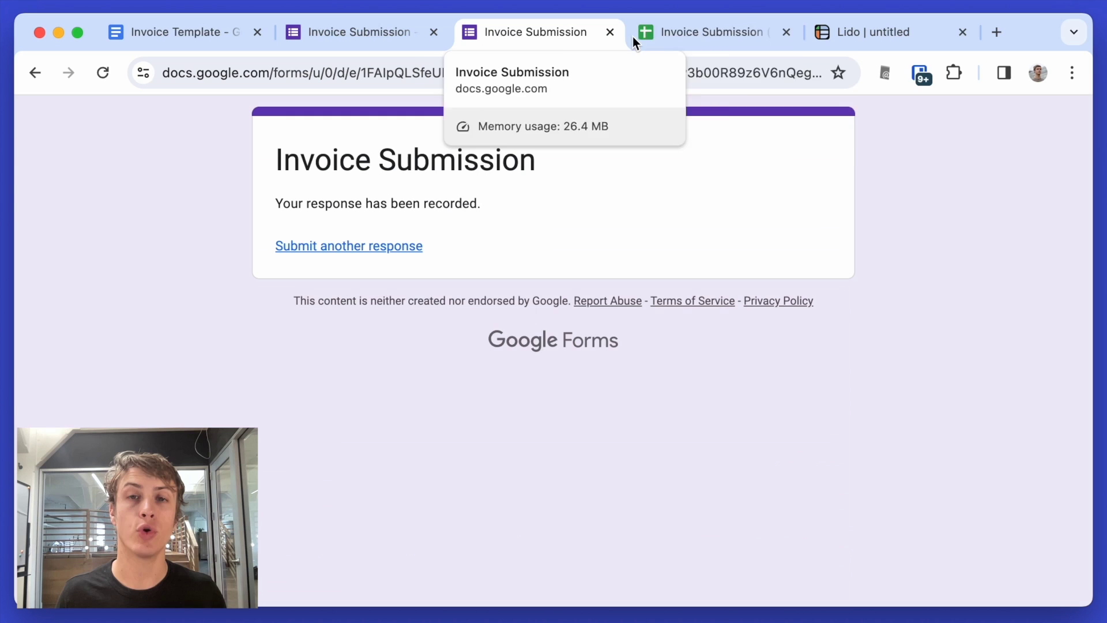
{"action": "left_click", "coordinate": [704, 33]}
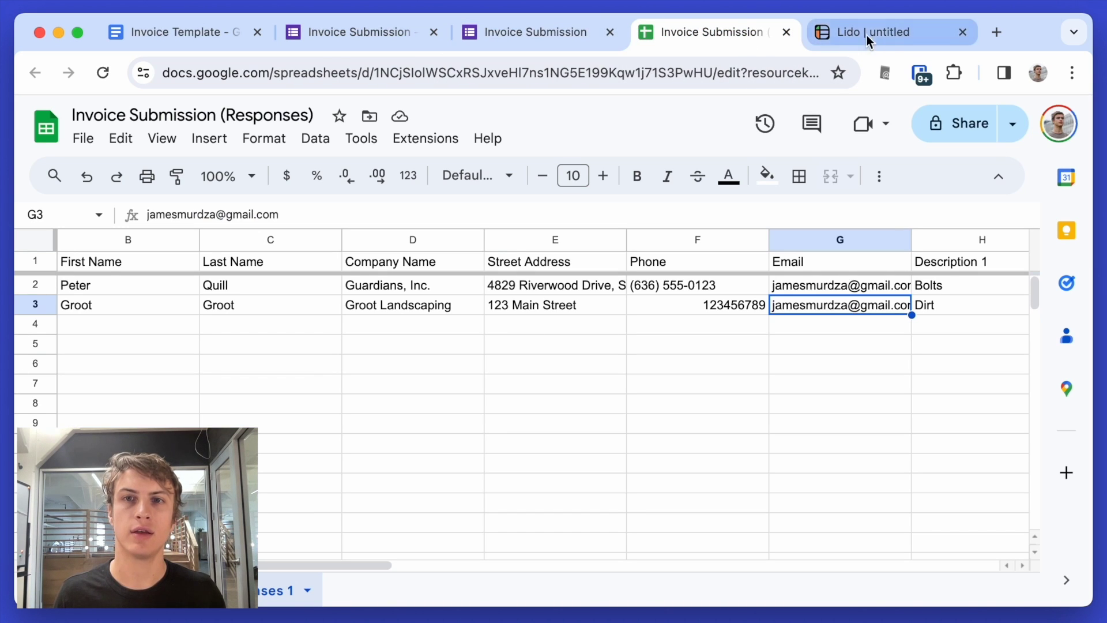
{"action": "left_click", "coordinate": [888, 36]}
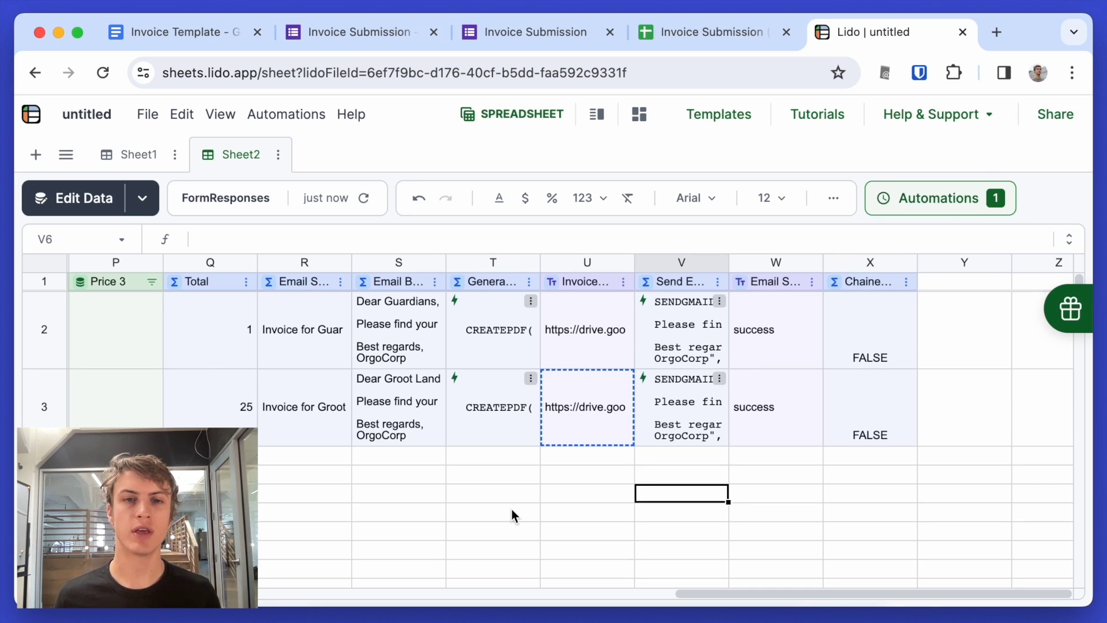
- Open the 'Invoice for Groot Landscaping' email in Mail and its attached invoice PDF
{"action": "key", "text": "super+Tab"}
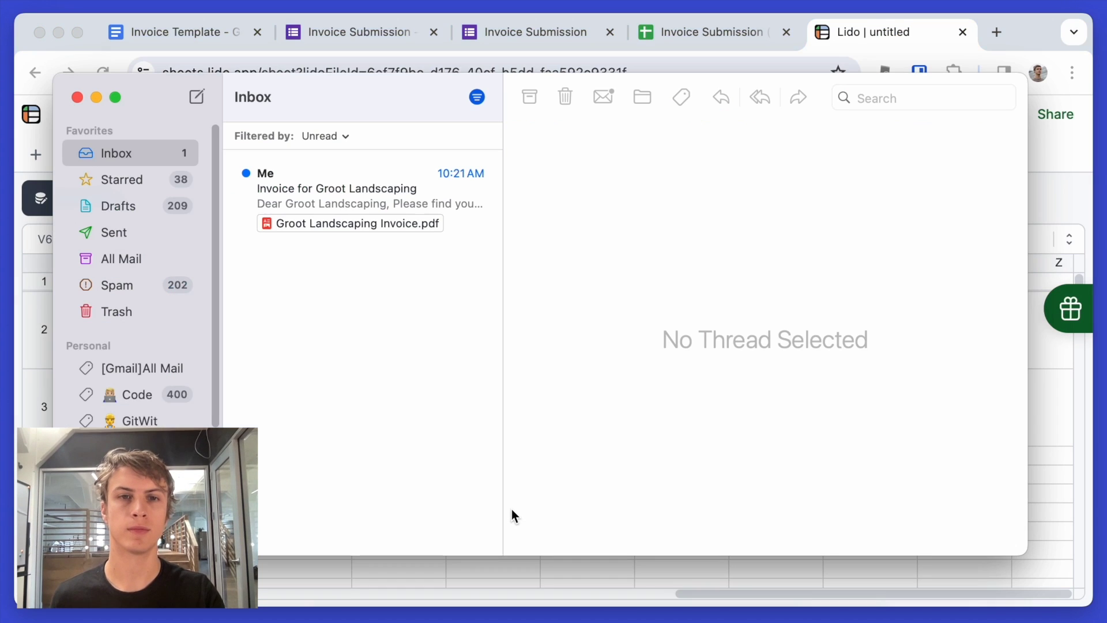
{"action": "left_click", "coordinate": [407, 189]}
{"action": "left_click", "coordinate": [649, 226]}
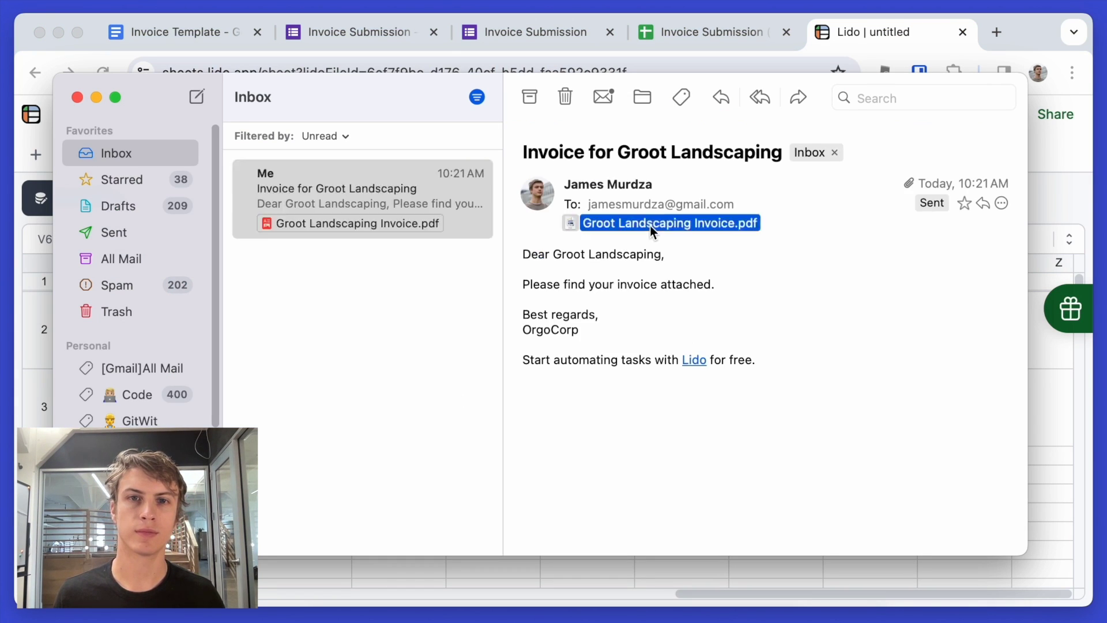
{"action": "double_click", "coordinate": [649, 225]}
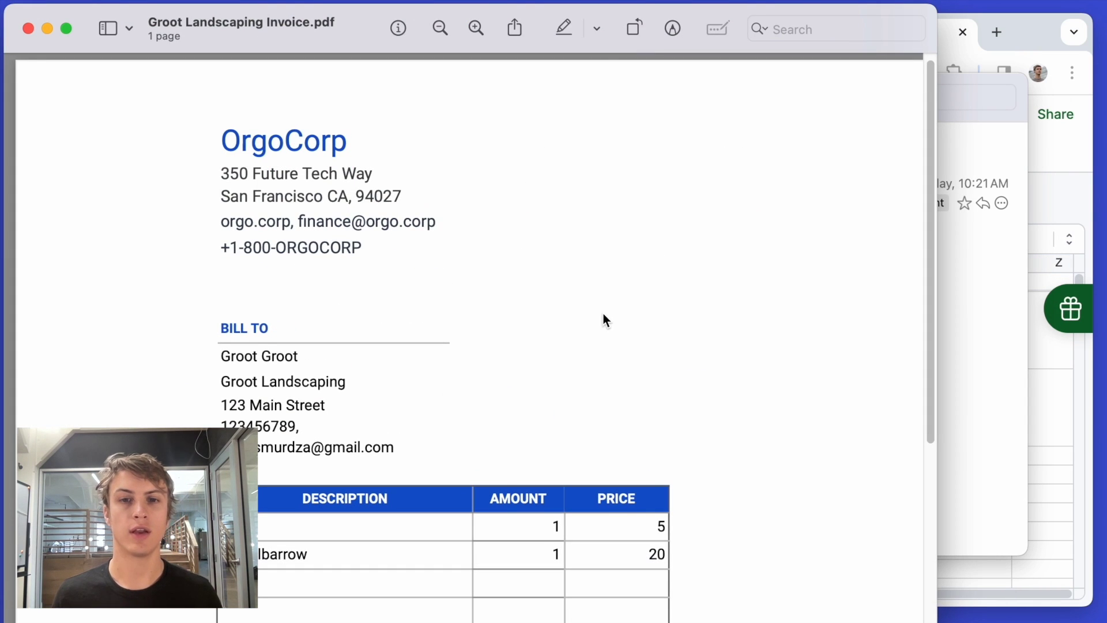
{"action": "scroll", "coordinate": [577, 526], "scroll_direction": "down", "scroll_amount": 5}
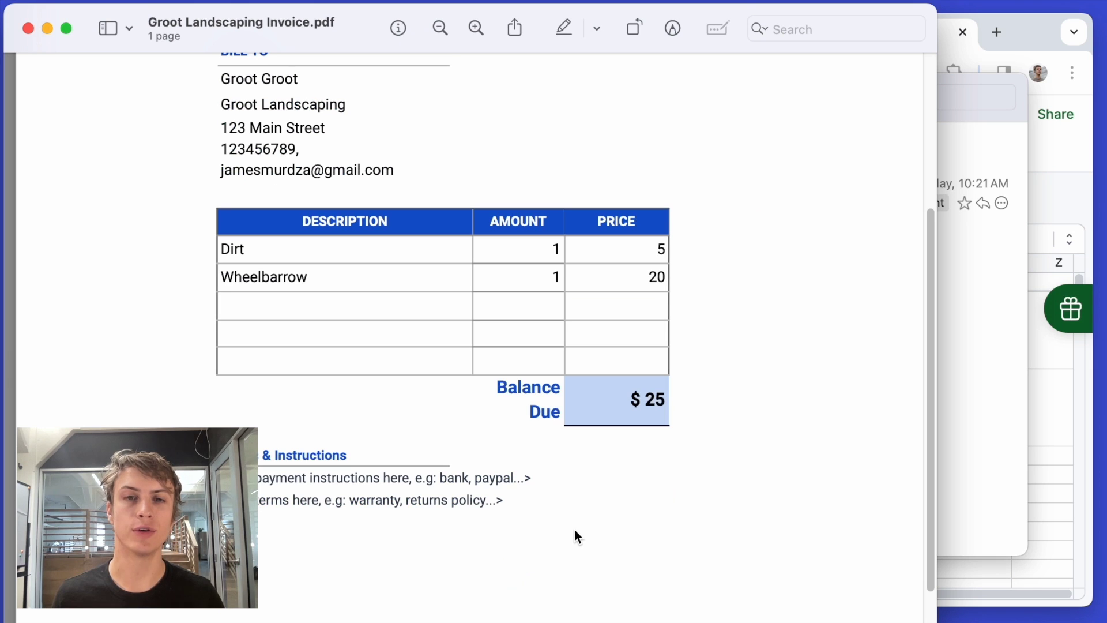
{"action": "left_click", "coordinate": [29, 27]}
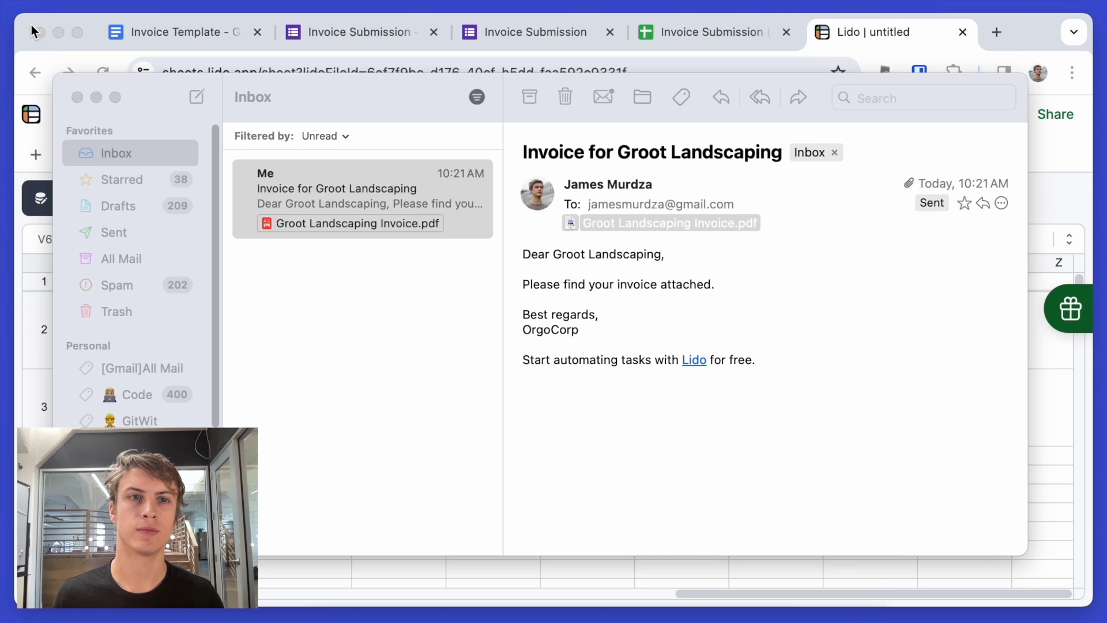
- Close the Mail window and bring the Lido spreadsheet back into focus
{"action": "left_click", "coordinate": [78, 97]}
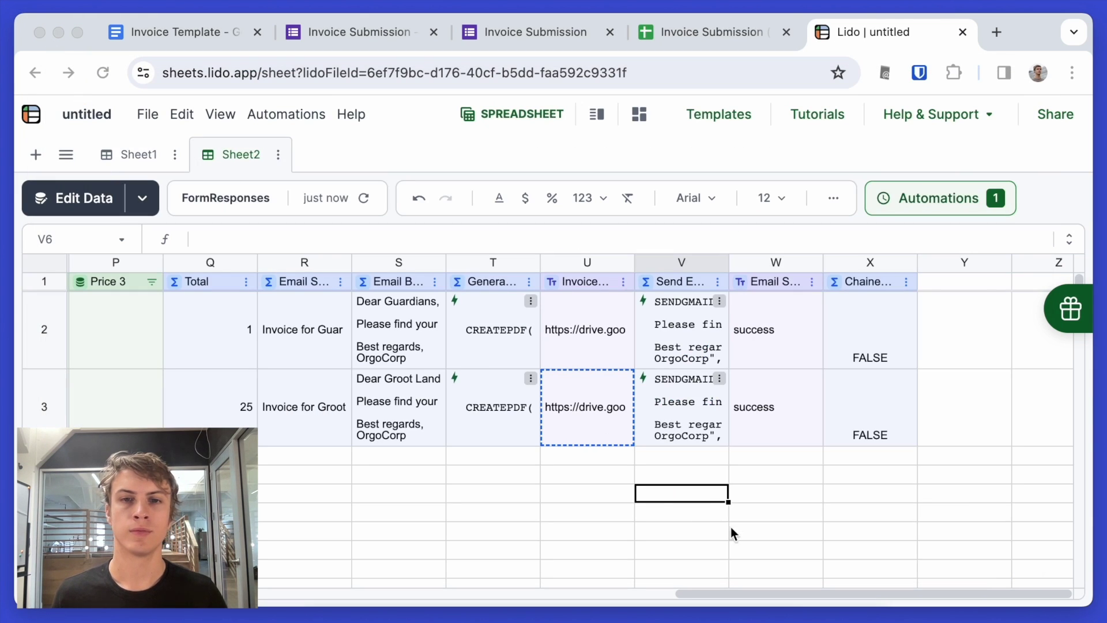
{"action": "left_click", "coordinate": [709, 497]}
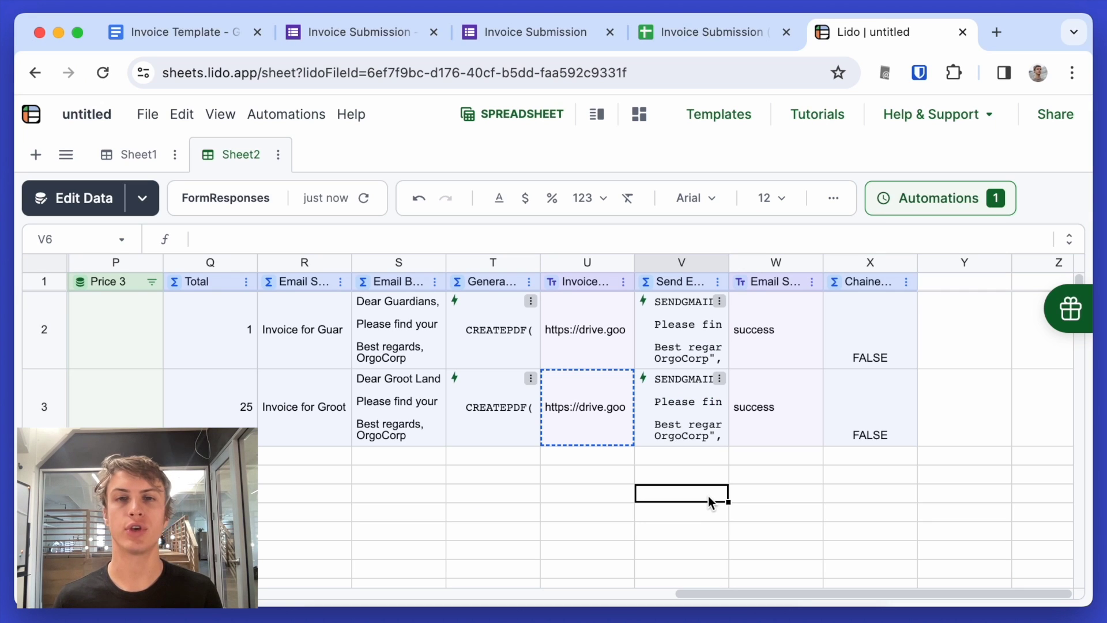